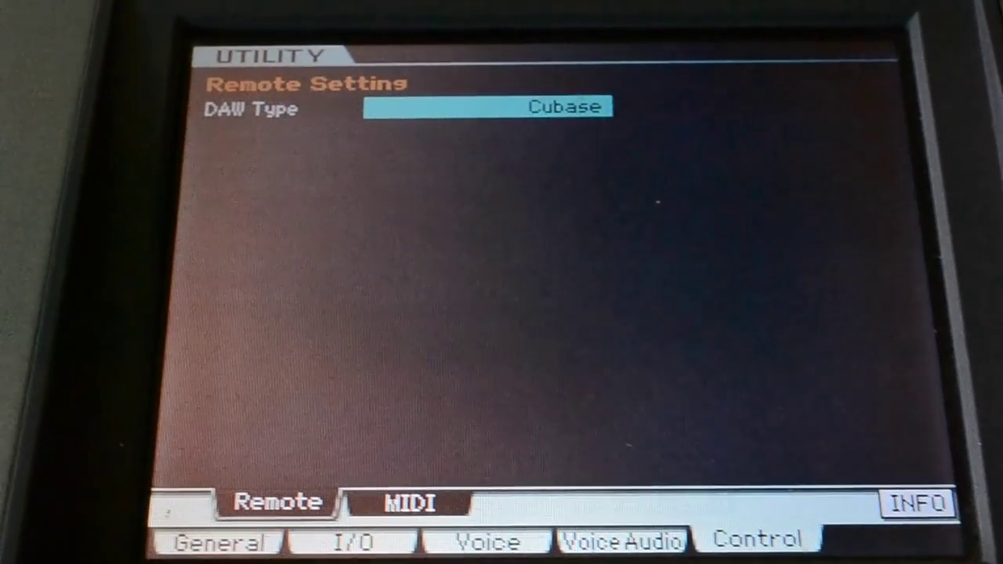
- On the Motif XS, set the remote DAW type to Logic and MIDI In/Out to USB
key(Right)
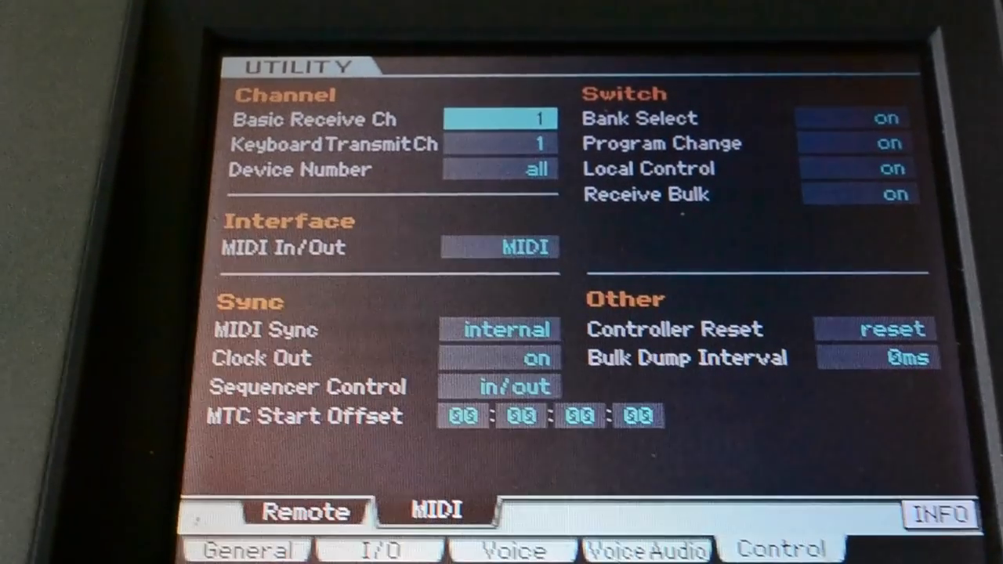
key(Down)
key(Down)
key(Down)
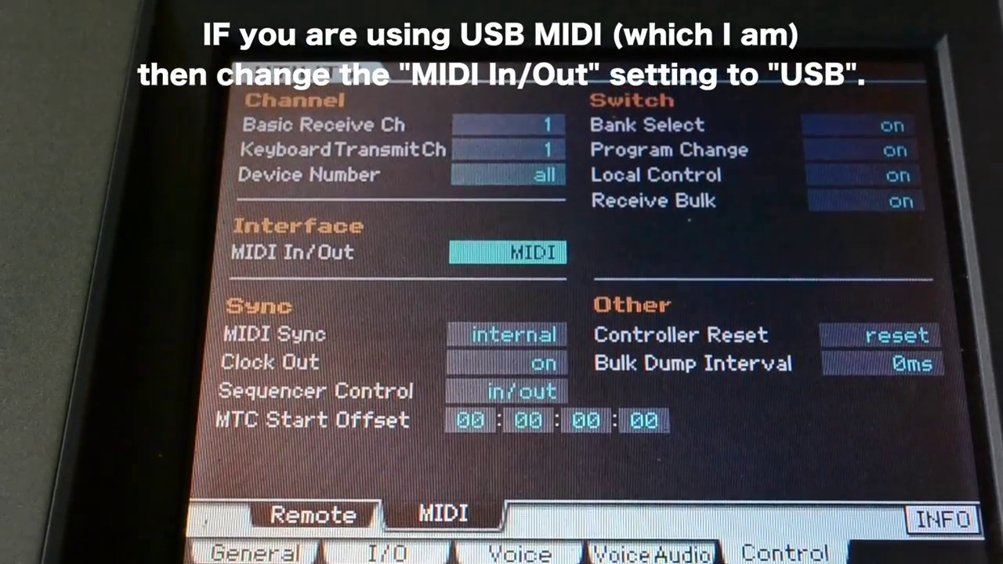
key(Right)
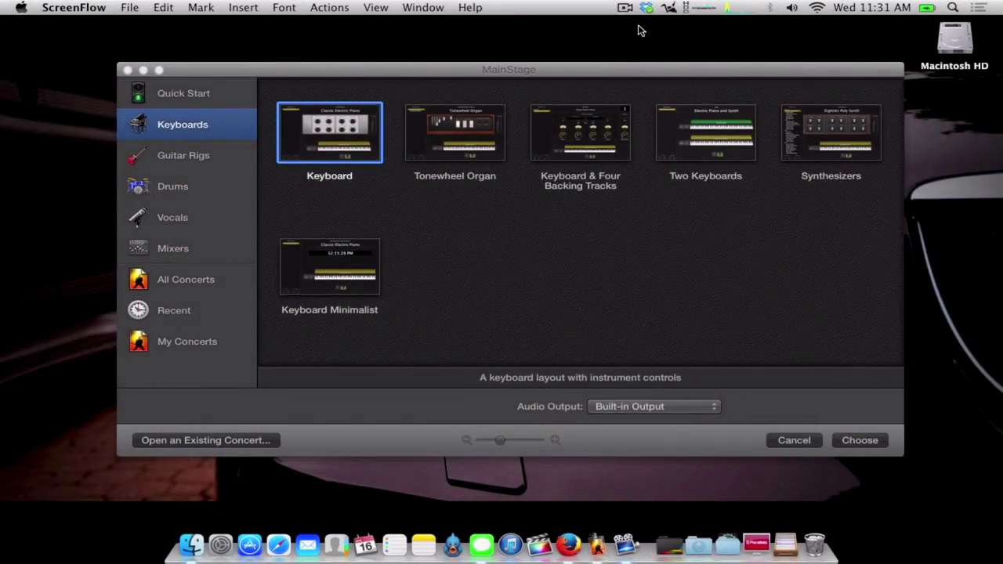
- Start a new MainStage concert from the Keyboard template
click(555, 202)
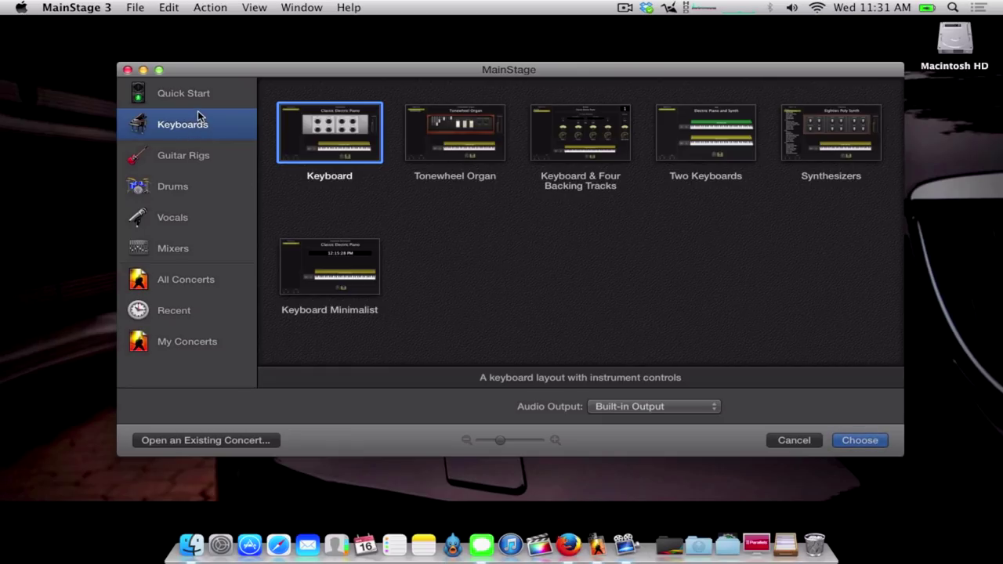
double_click(348, 135)
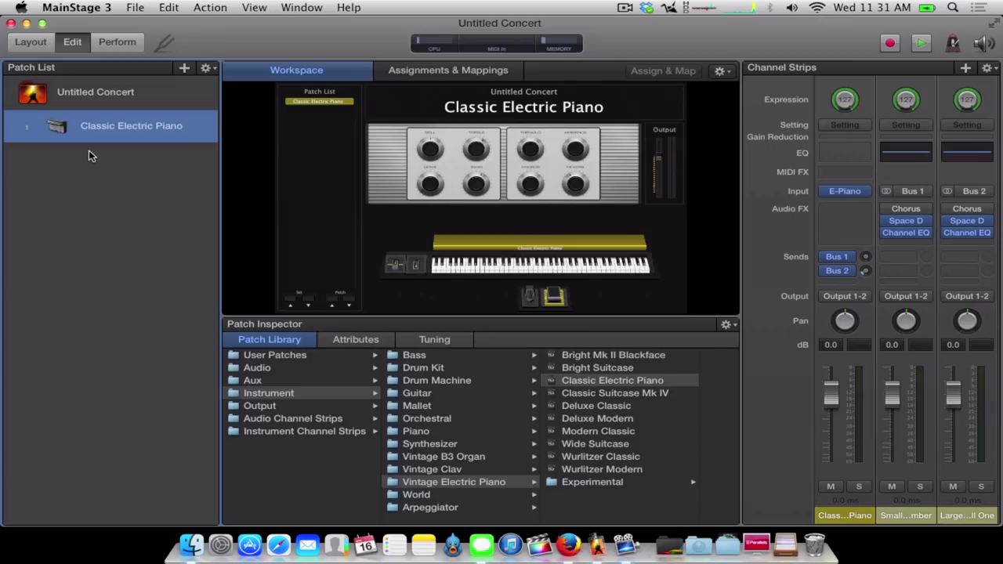
- Delete the Classic Electric Piano patch and all default screen controls from the layout
key(Delete)
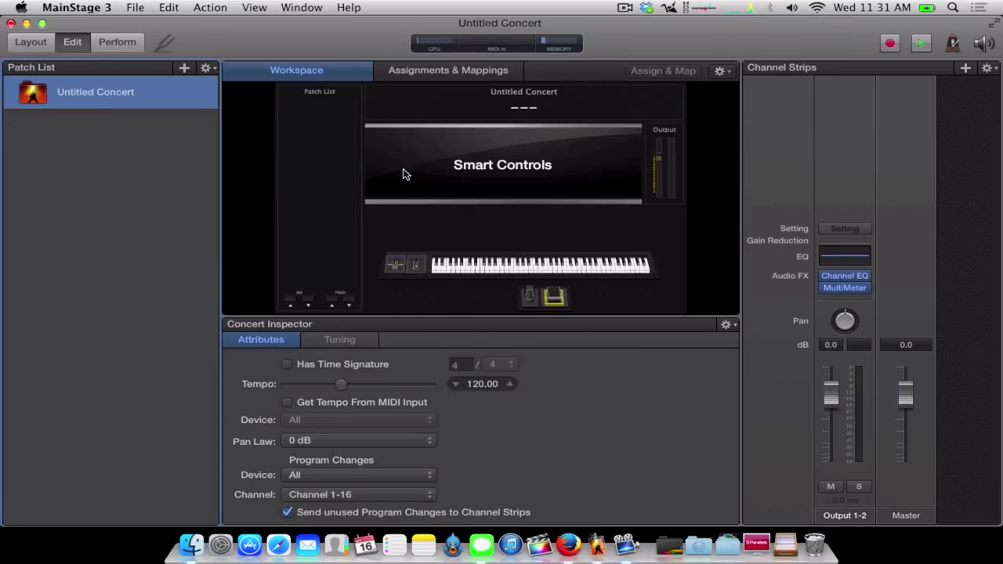
click(39, 42)
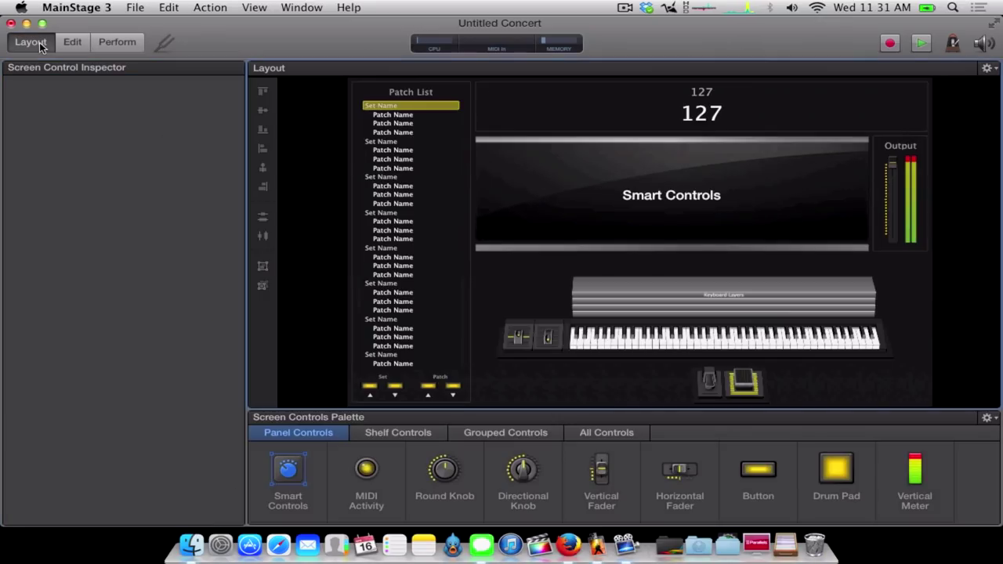
key(super+a)
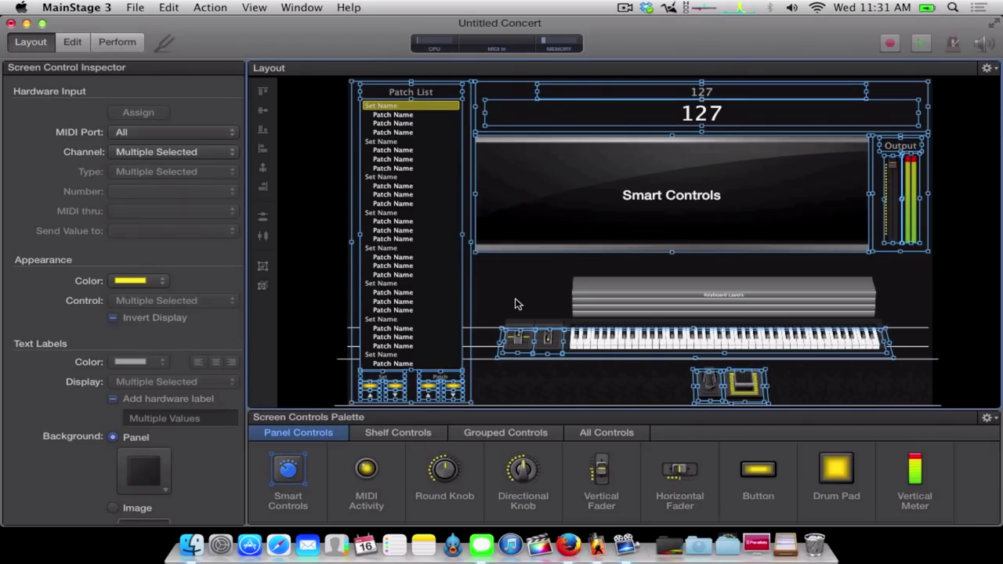
key(Delete)
click(73, 42)
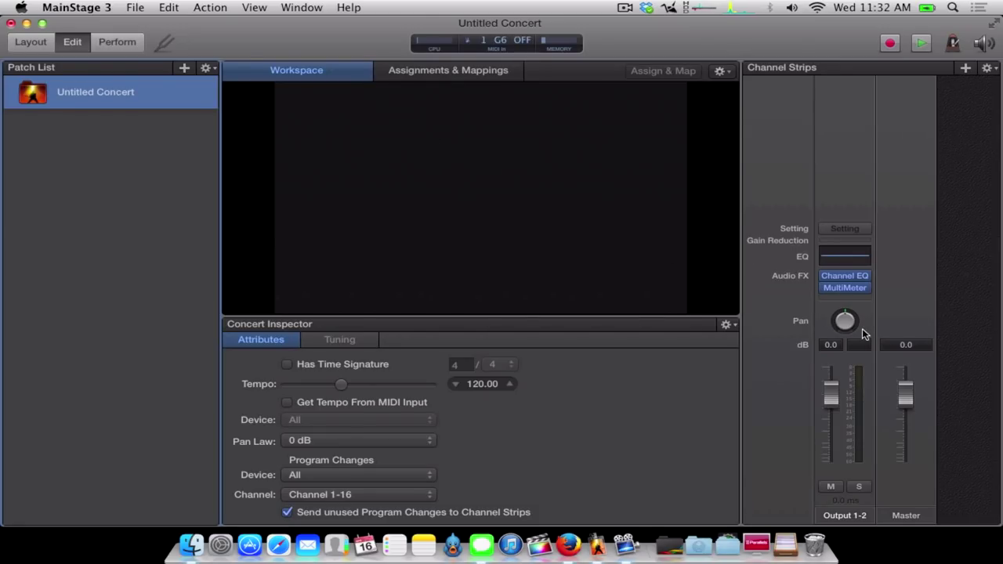
click(47, 41)
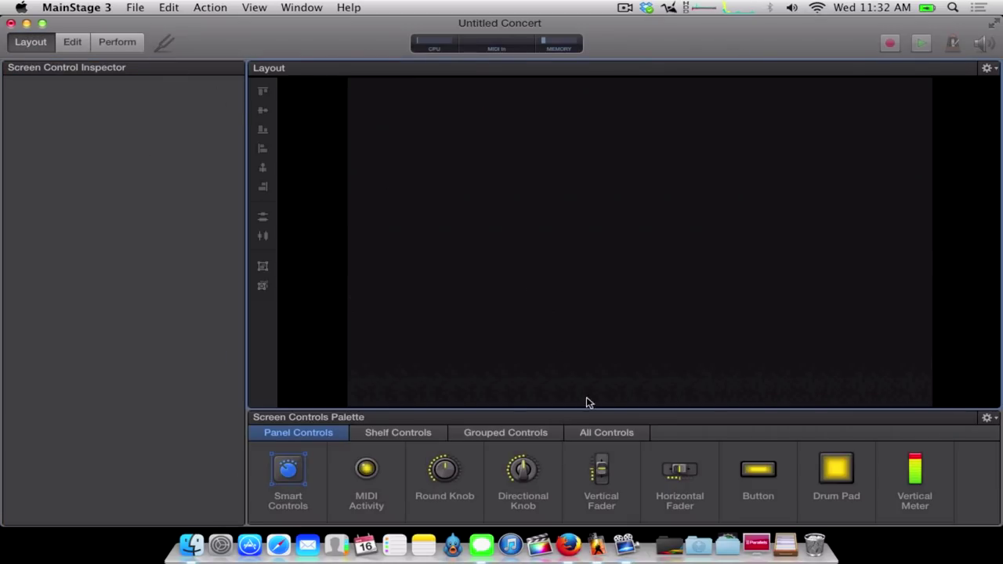
- Enlarge the Screen Controls Palette, show All Controls, and scroll to the keyboard row
scroll(608, 508, down, 1)
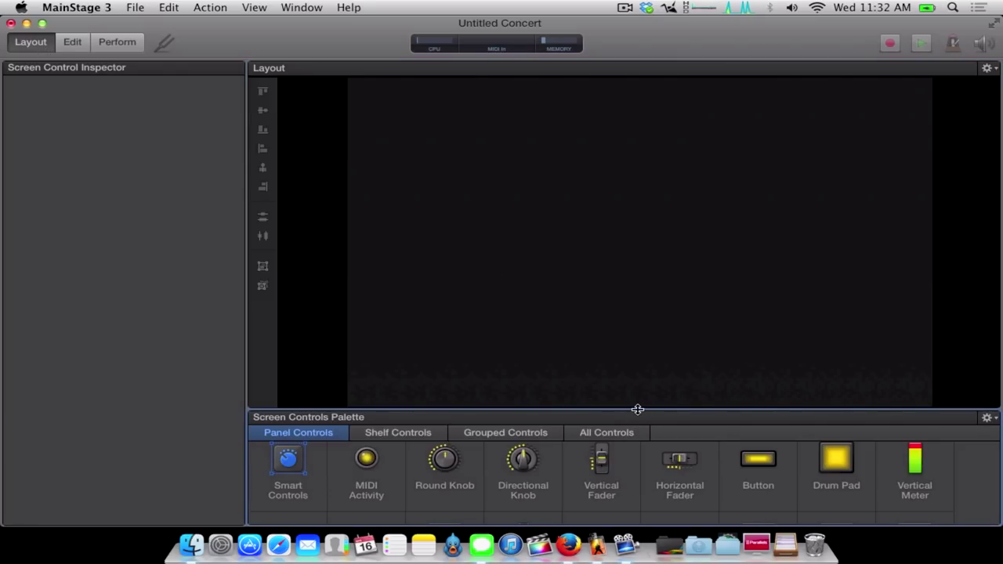
drag(637, 409, 627, 239)
click(602, 261)
scroll(559, 404, down, 3)
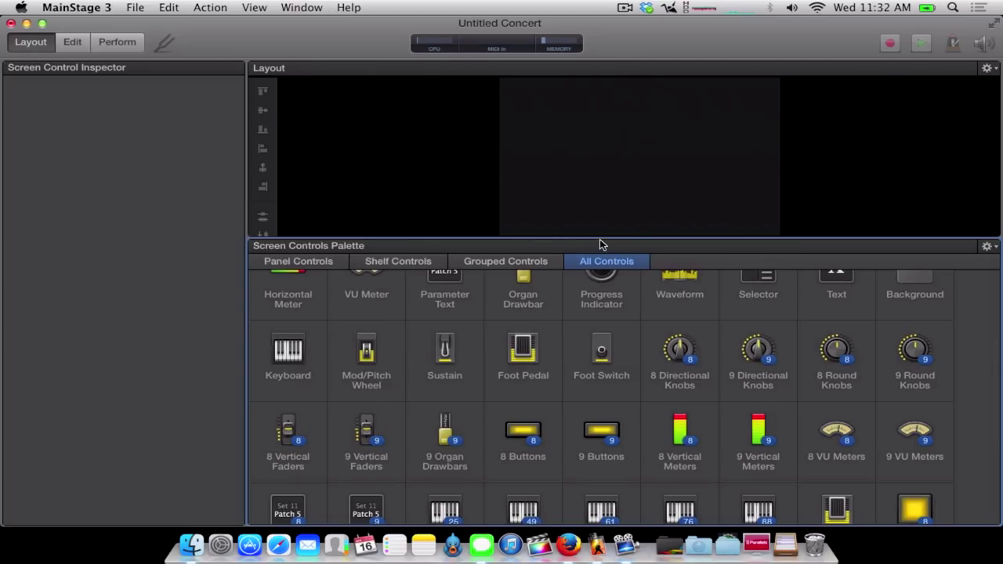
mouse_move(611, 237)
mouse_down()
mouse_move(611, 213)
mouse_move(619, 252)
mouse_up()
scroll(646, 378, down, 3)
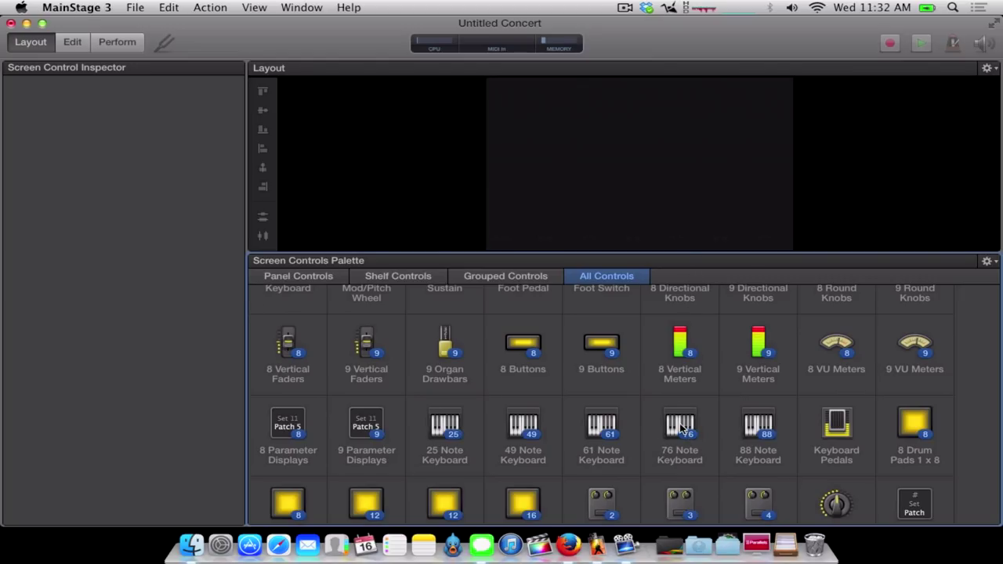
- Place a 76 Note Keyboard in the layout and uncheck Display keyboard layers
drag(680, 426, 657, 200)
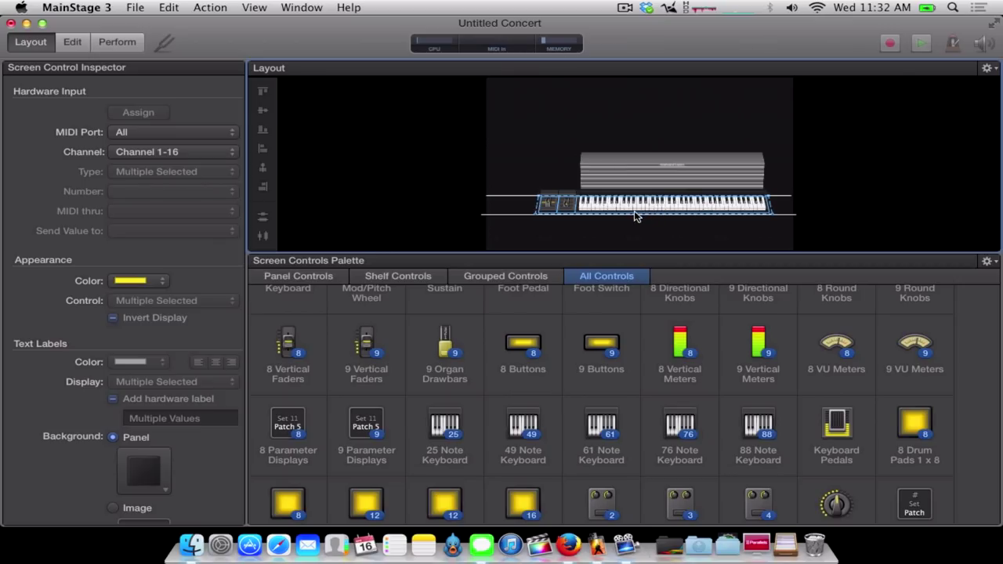
drag(657, 208, 641, 218)
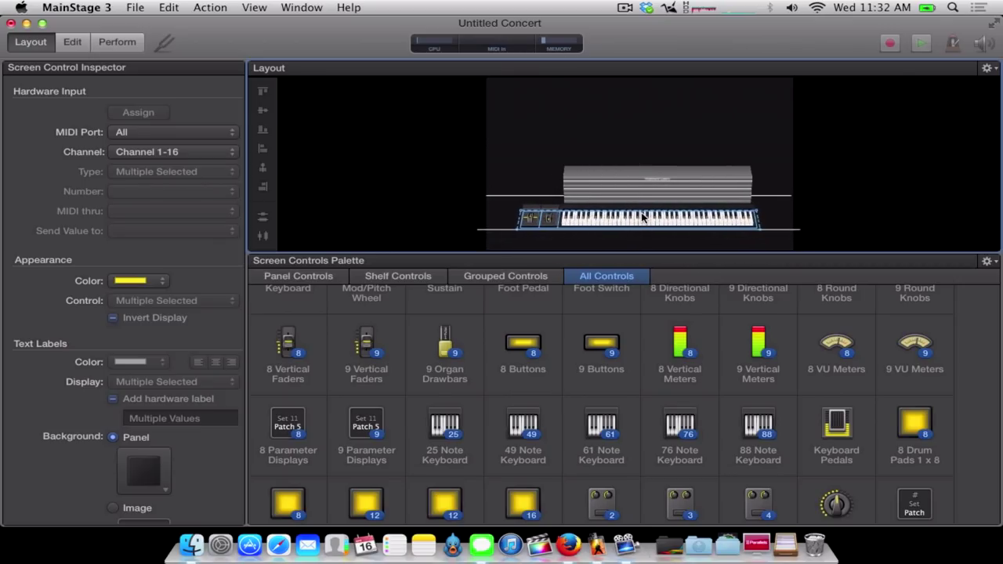
click(655, 199)
click(475, 164)
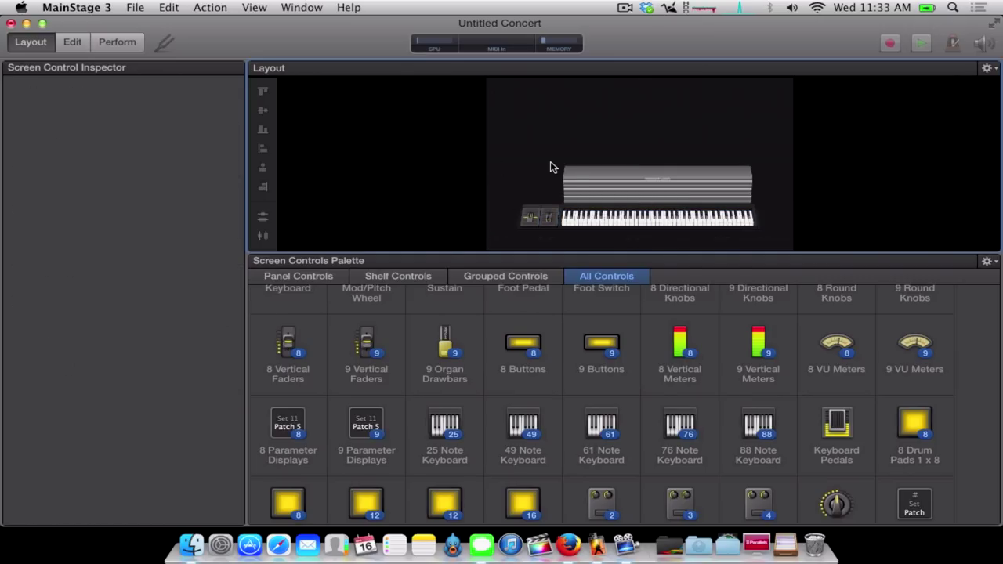
click(625, 225)
click(107, 319)
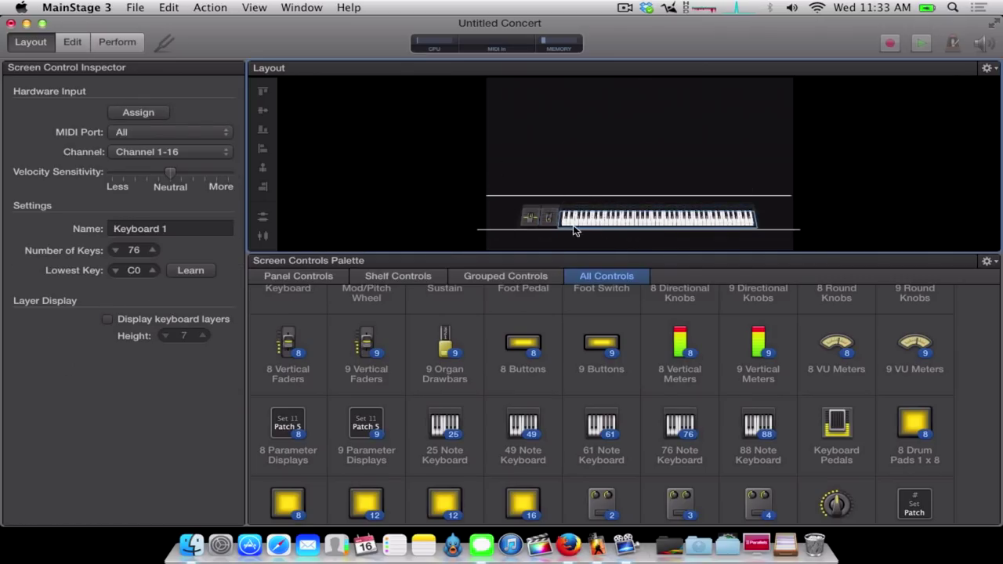
scroll(642, 362, up, 3)
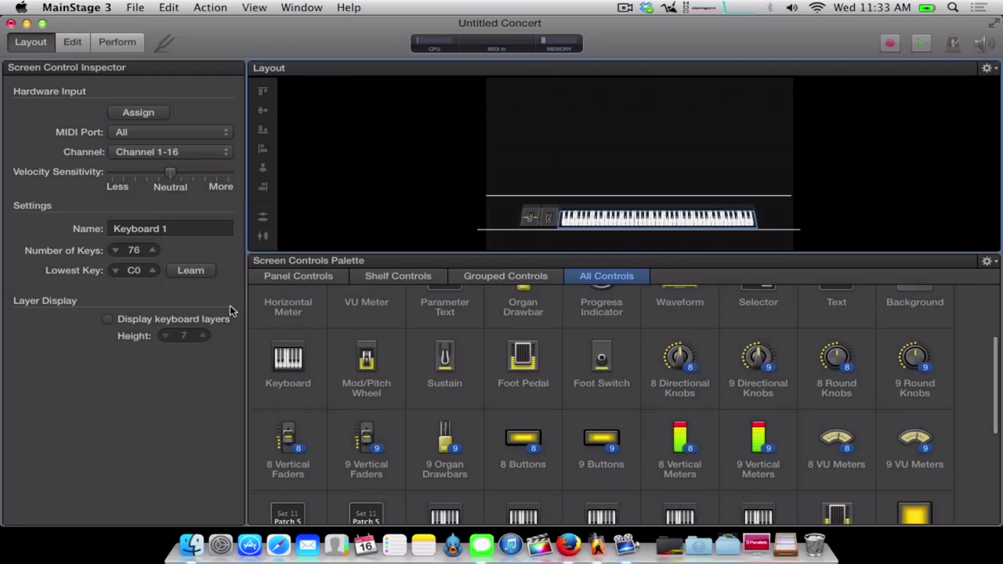
scroll(643, 362, up, 4)
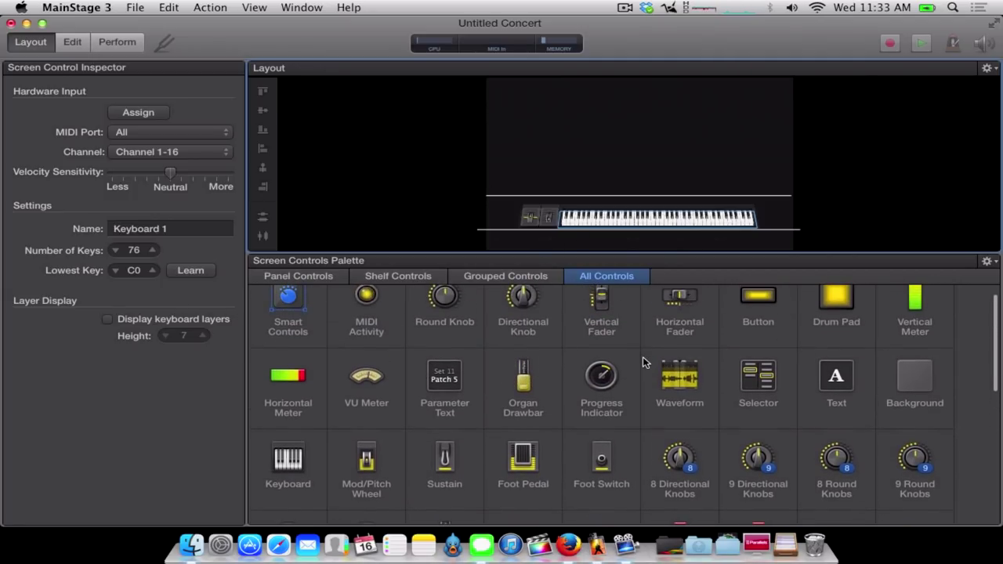
scroll(643, 362, down, 10)
scroll(643, 357, up, 5)
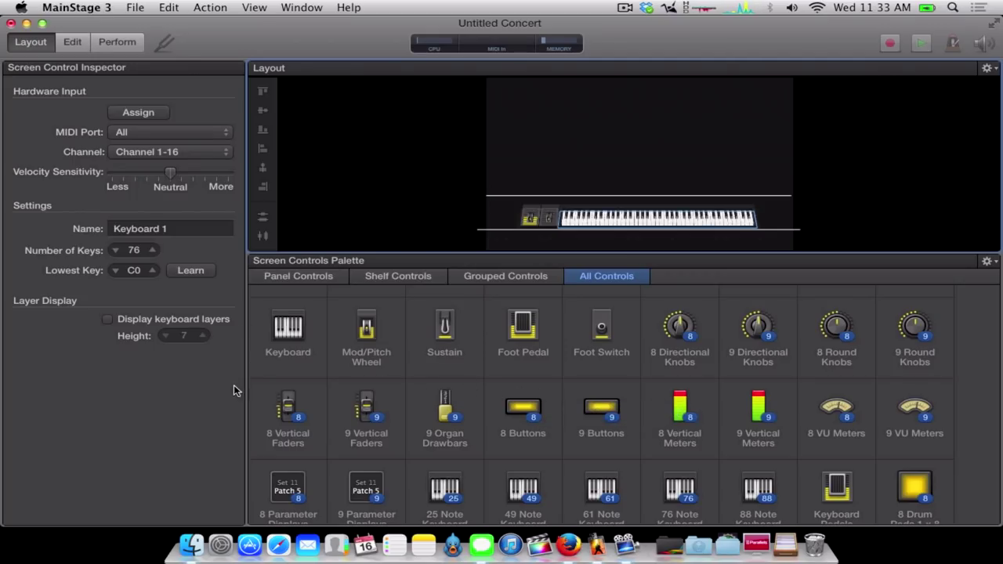
- Add a bank of 8 vertical faders above the keyboard, replacing a single trial fader
scroll(626, 354, up, 4)
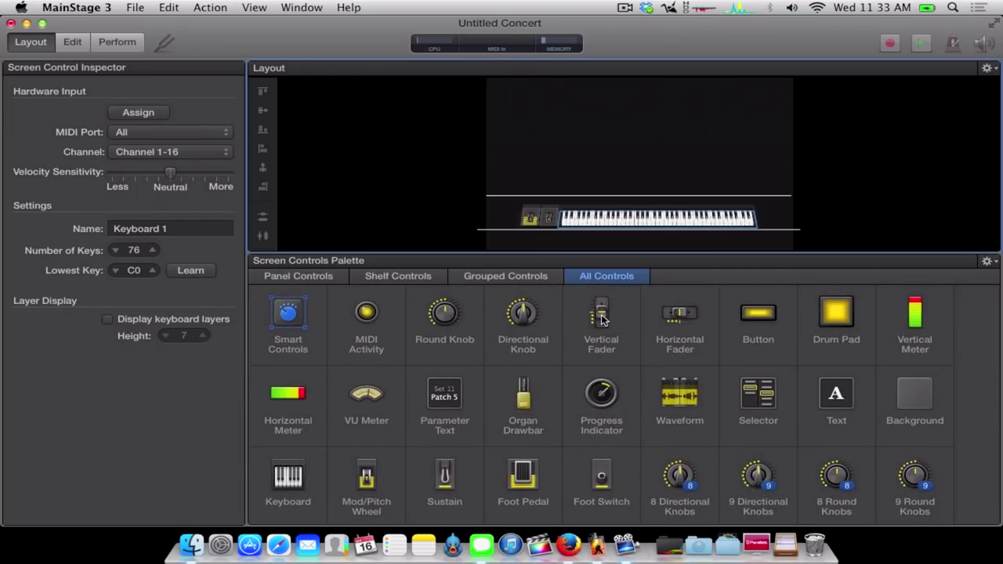
drag(601, 317, 582, 114)
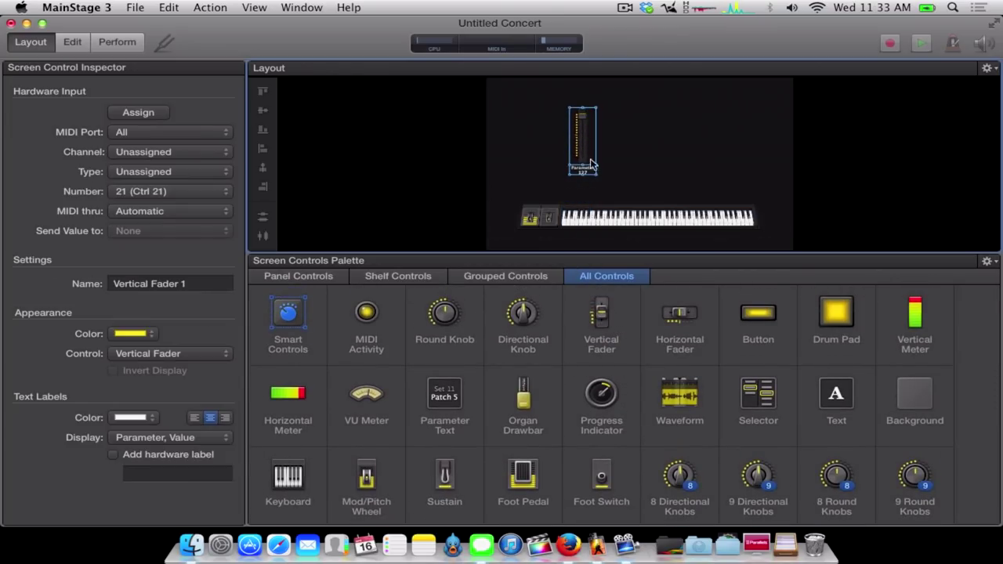
key(Delete)
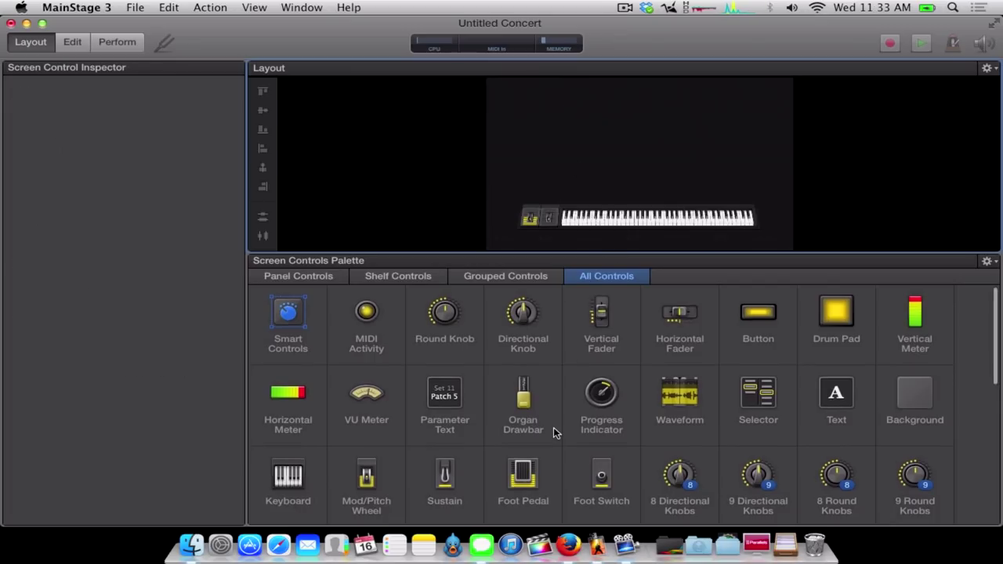
scroll(553, 427, down, 5)
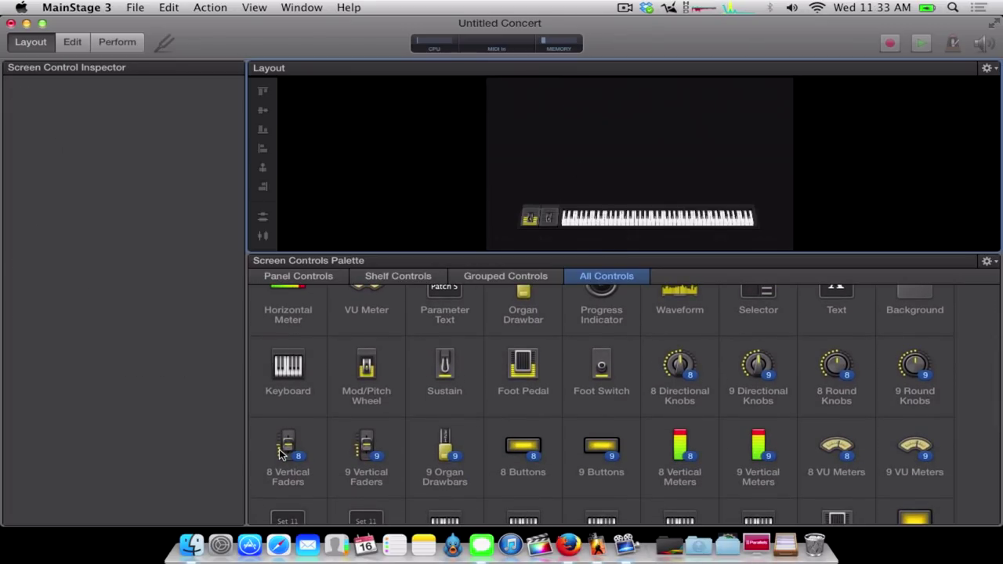
drag(286, 447, 701, 182)
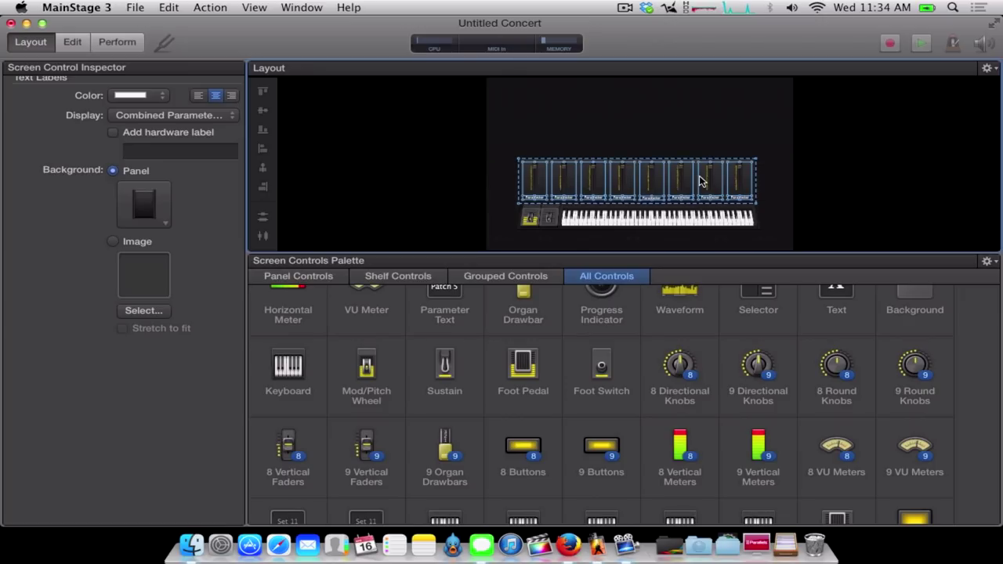
click(789, 209)
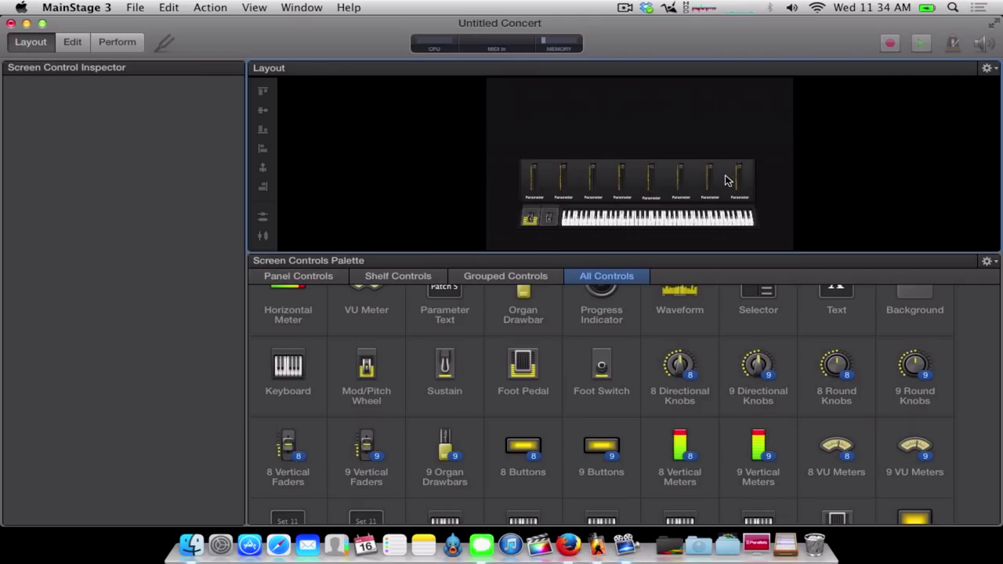
scroll(688, 400, down, 5)
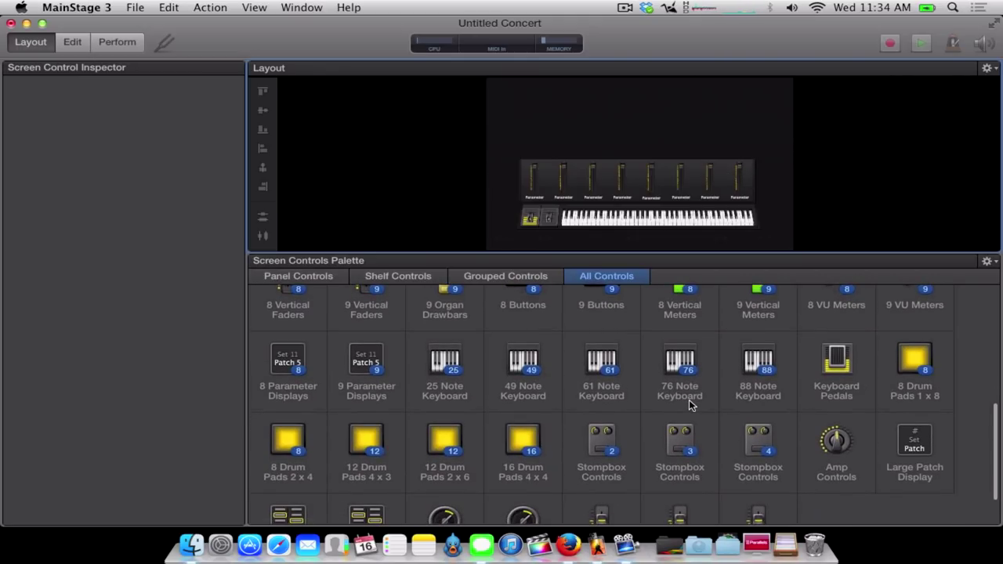
scroll(835, 353, up, 8)
scroll(836, 347, down, 10)
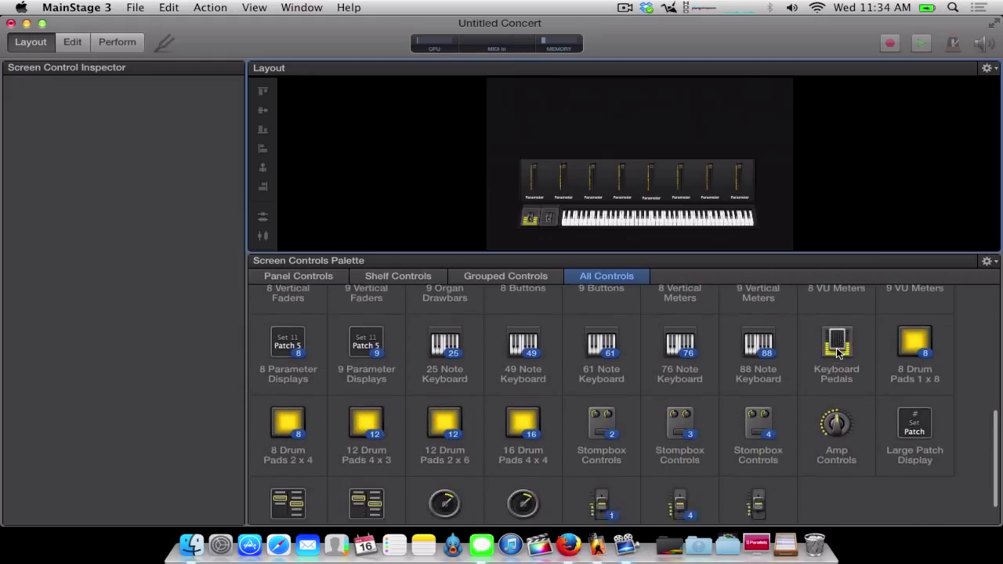
scroll(836, 347, up, 8)
scroll(836, 347, down, 1)
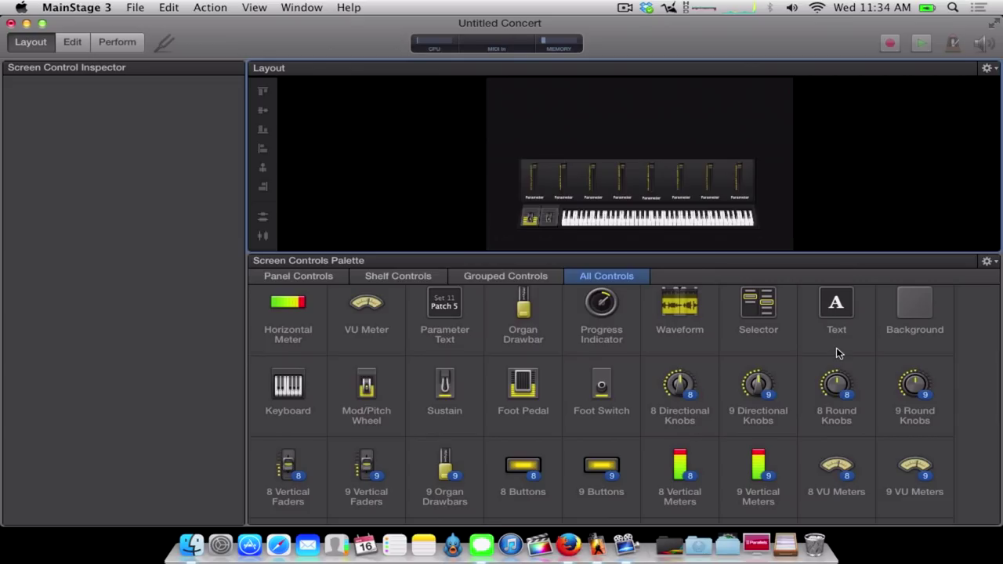
scroll(836, 352, up, 6)
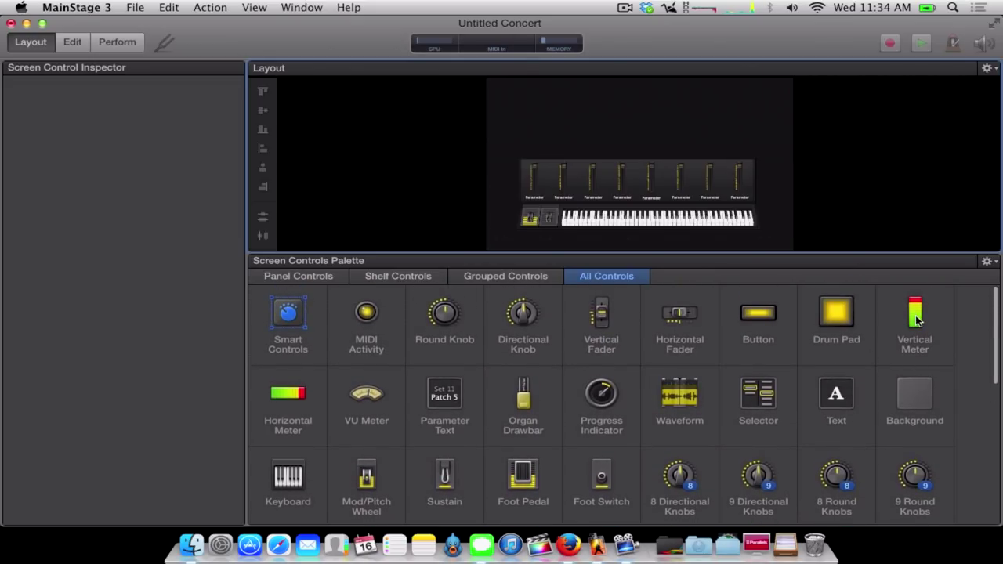
- Add a Vertical Meter left of the faders and a VU Meter above them
drag(917, 320, 503, 181)
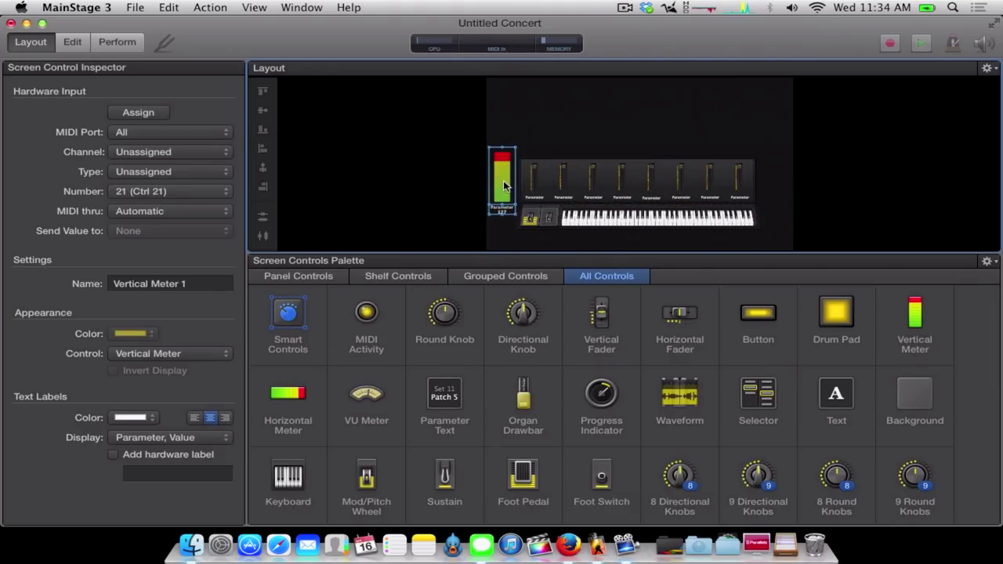
scroll(884, 348, down, 3)
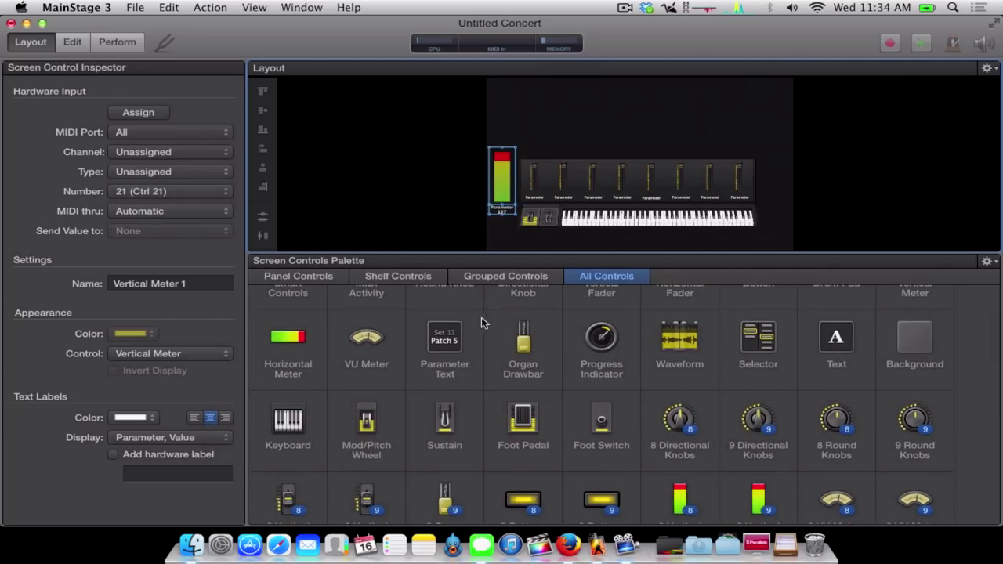
drag(366, 339, 637, 143)
click(619, 241)
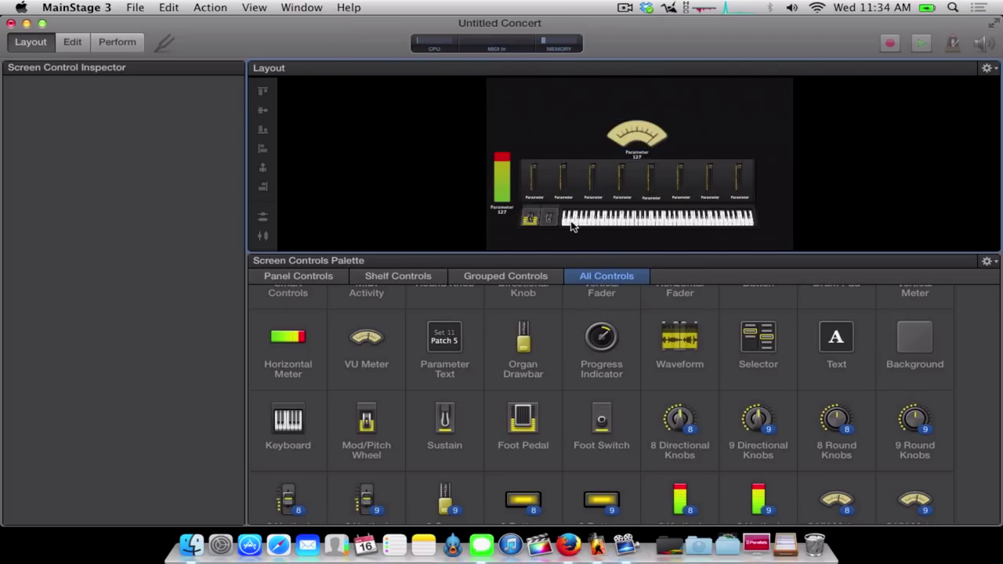
drag(647, 133, 647, 133)
click(751, 143)
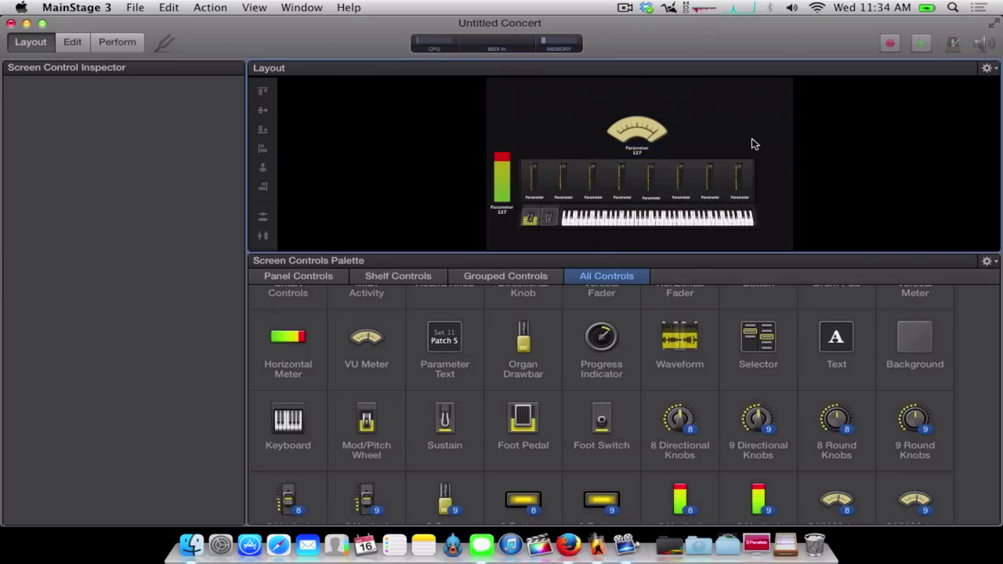
scroll(962, 344, down, 5)
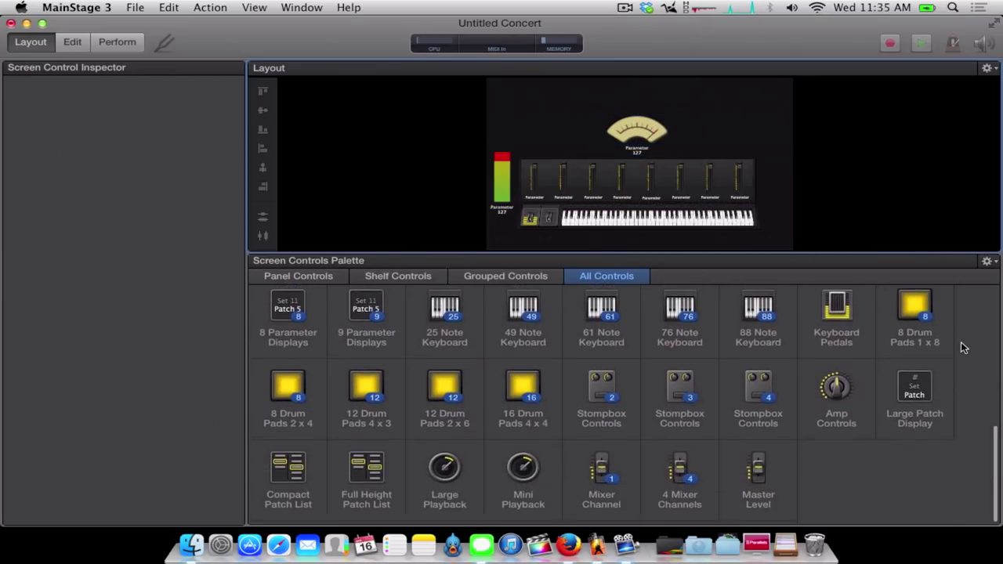
scroll(962, 348, up, 5)
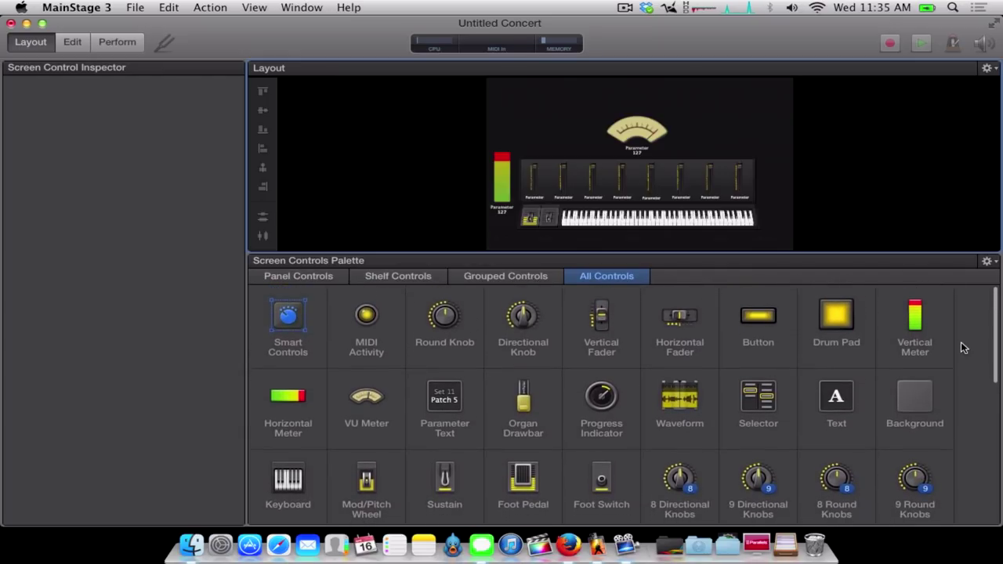
- Add a MIDI Activity light to the right of the fader bank
click(366, 317)
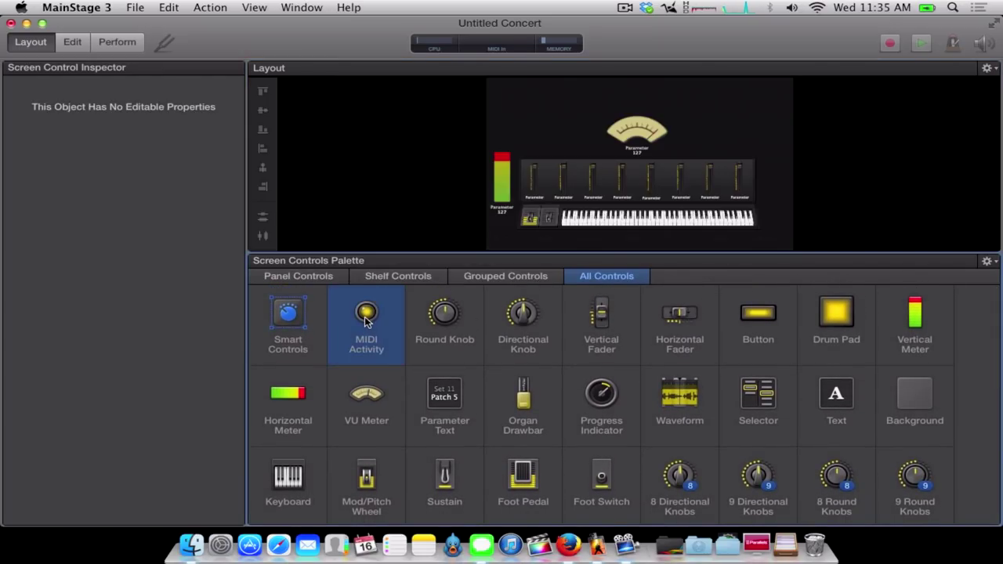
click(691, 211)
click(774, 182)
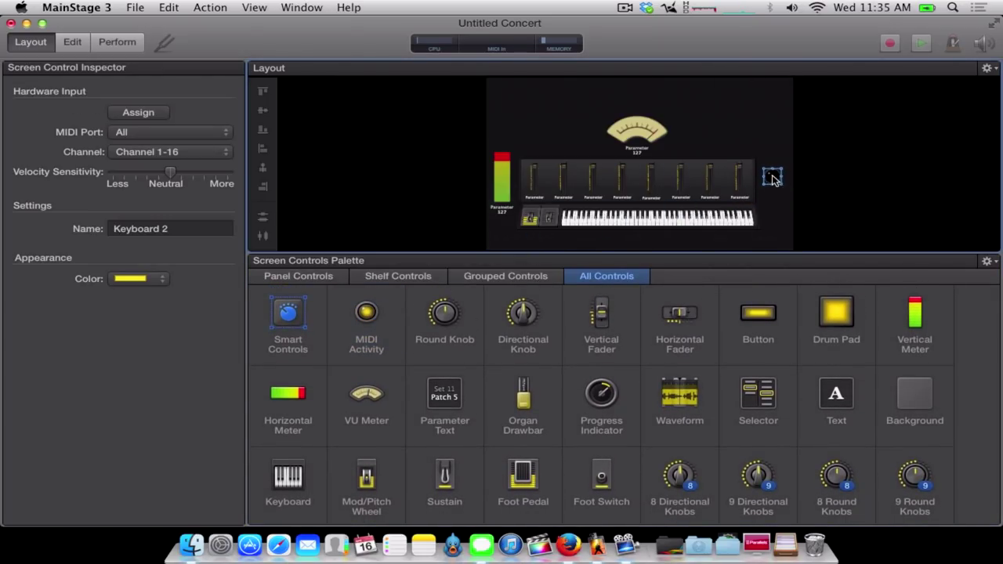
click(810, 195)
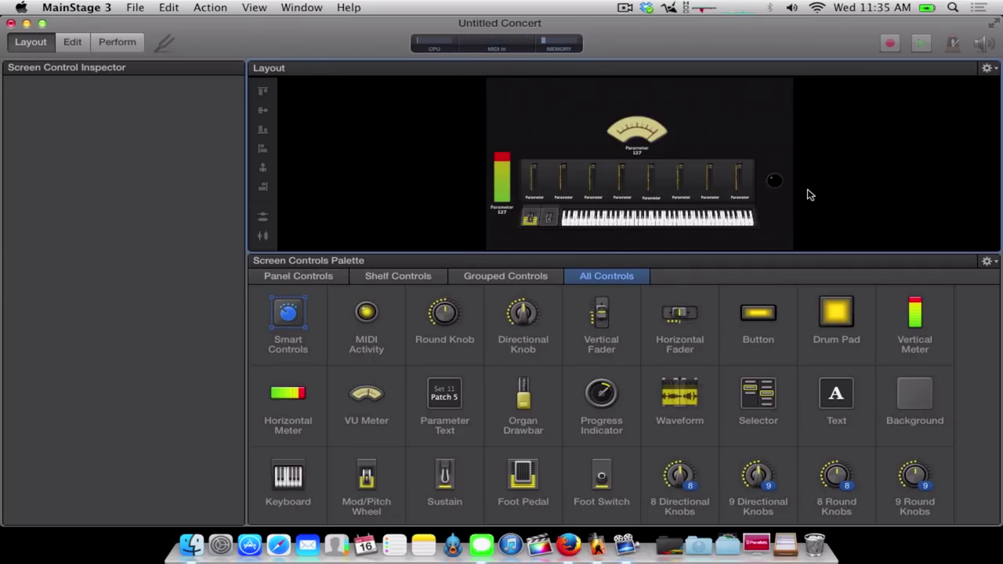
scroll(661, 402, down, 10)
scroll(661, 402, up, 5)
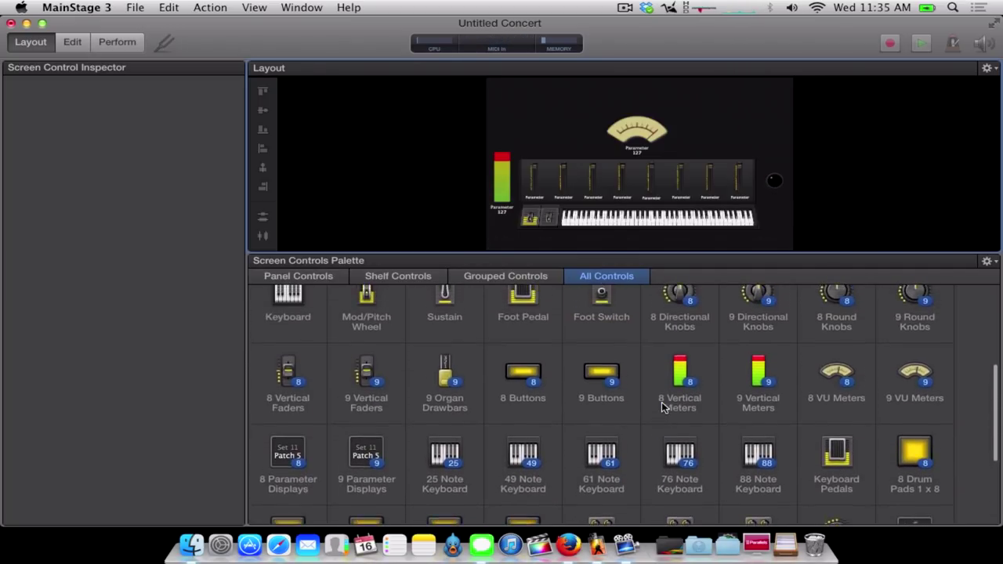
- Add a Sustain pedal control below the keyboard
scroll(662, 401, up, 5)
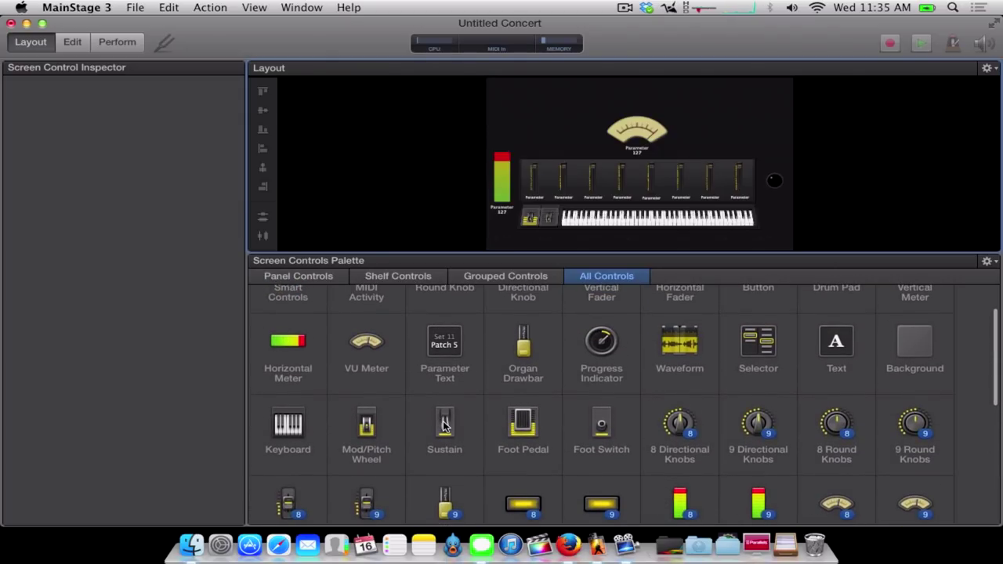
drag(445, 424, 641, 242)
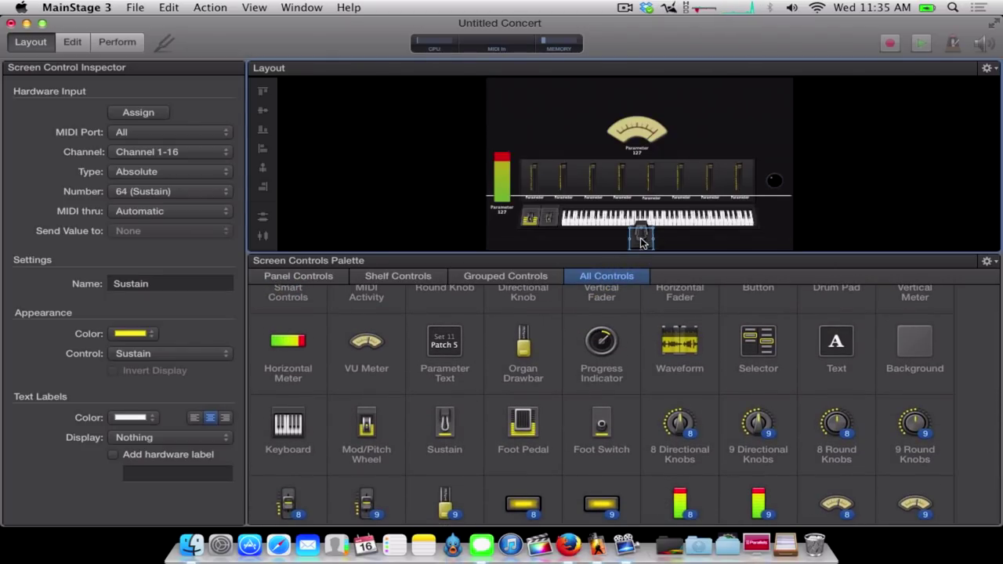
click(665, 174)
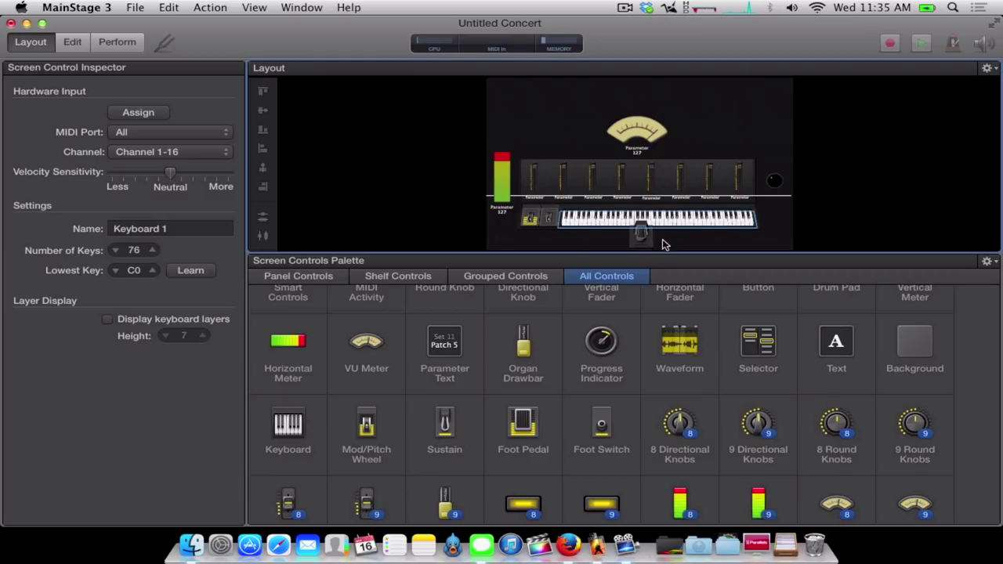
- Enlarge the layout and align the VU meter, faders, keyboard and centred sustain pedal
drag(633, 254, 621, 395)
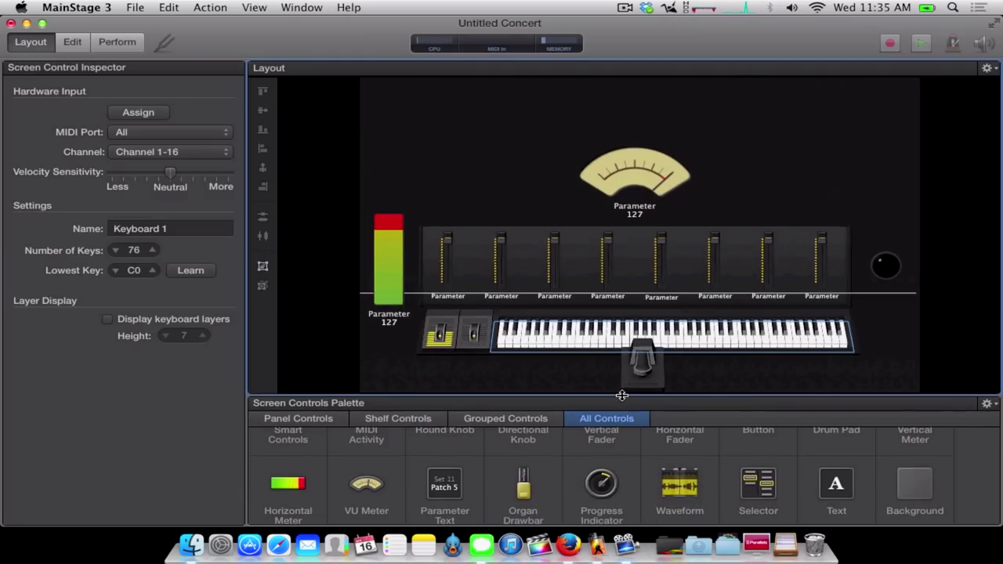
drag(640, 162, 639, 146)
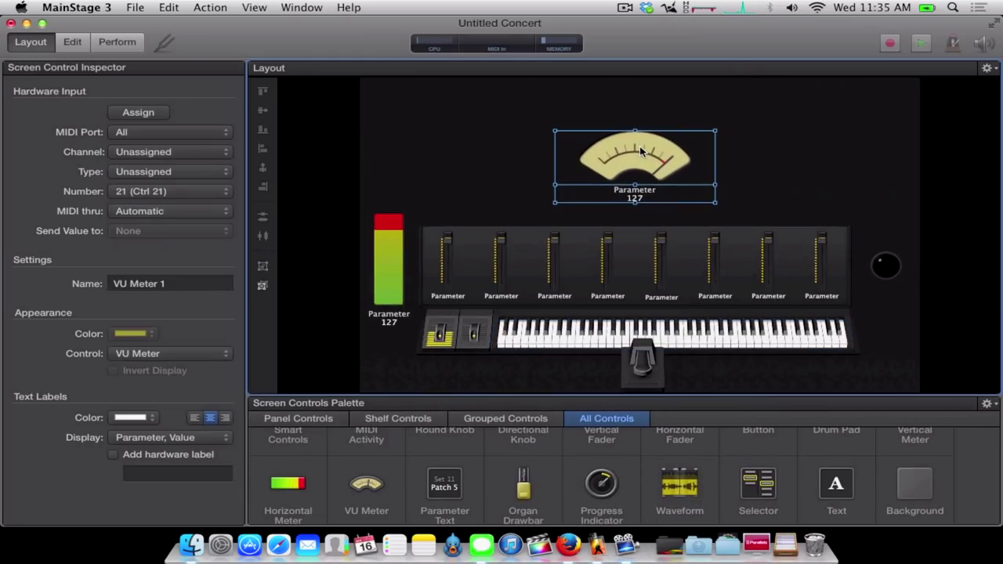
mouse_move(641, 241)
mouse_down()
mouse_move(639, 254)
mouse_move(643, 242)
mouse_up()
click(472, 233)
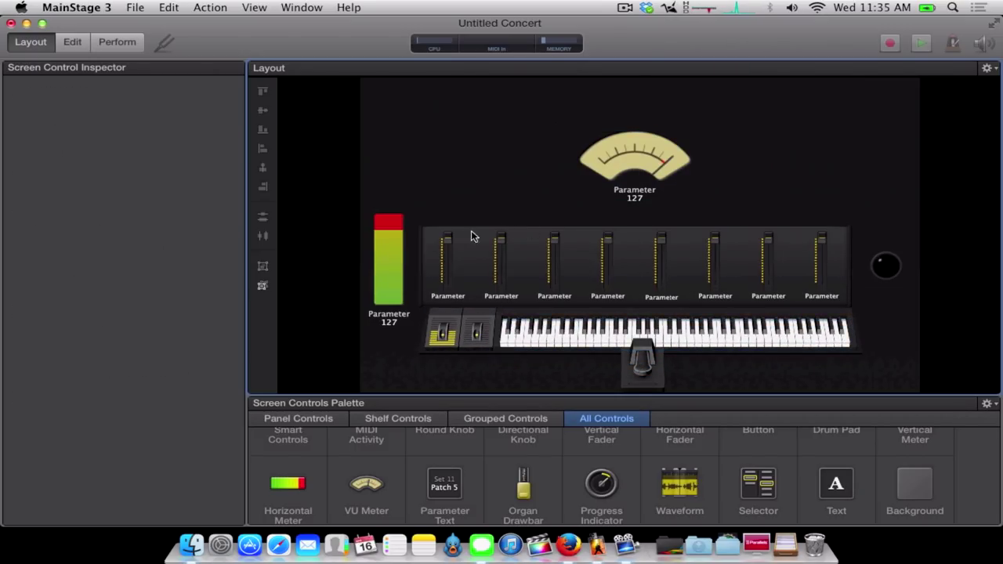
click(446, 238)
drag(436, 233, 435, 214)
drag(629, 320, 623, 310)
click(651, 361)
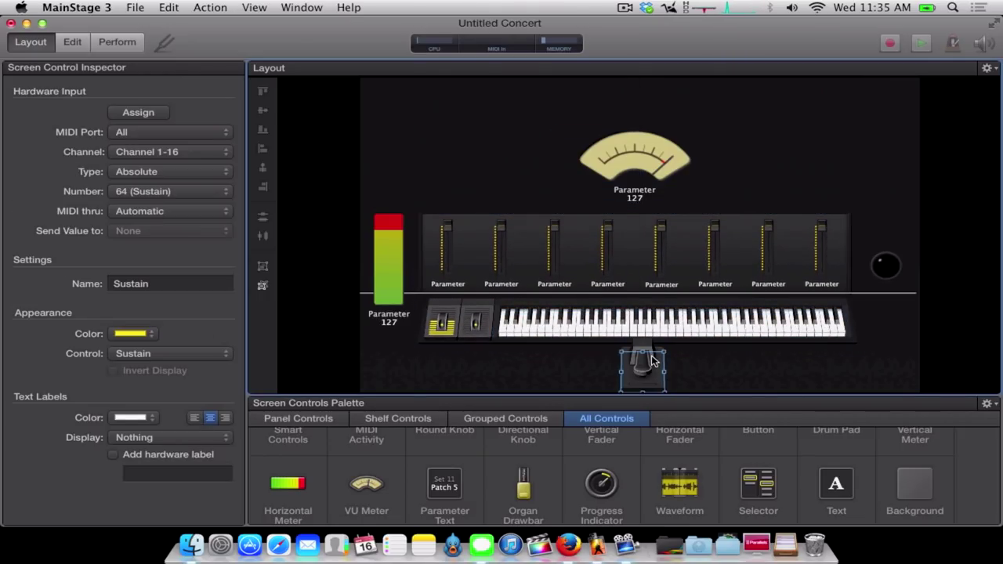
drag(623, 358, 639, 372)
click(638, 334)
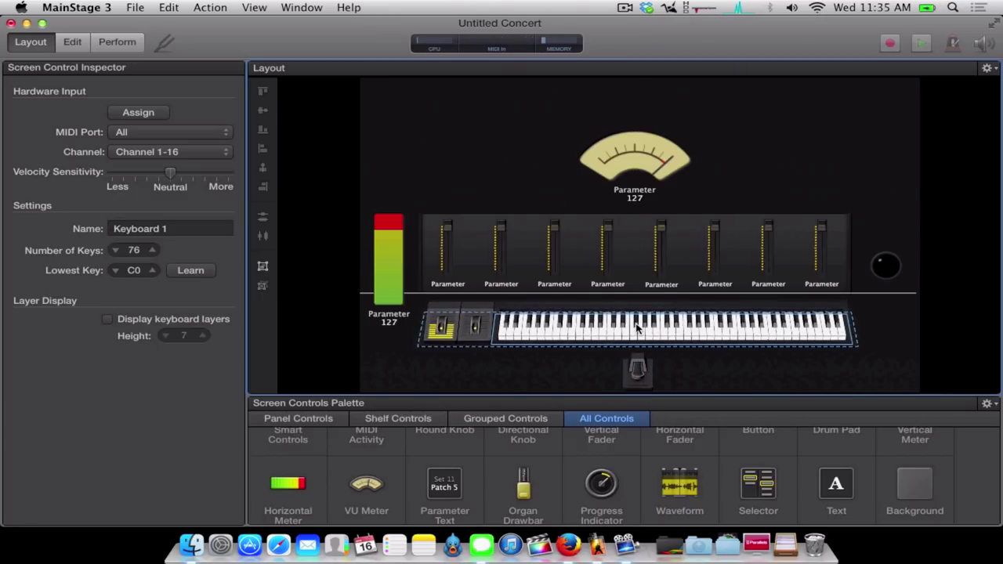
drag(637, 333, 640, 333)
- Nudge the MIDI activity light up slightly and check the fader and meter placement
click(887, 353)
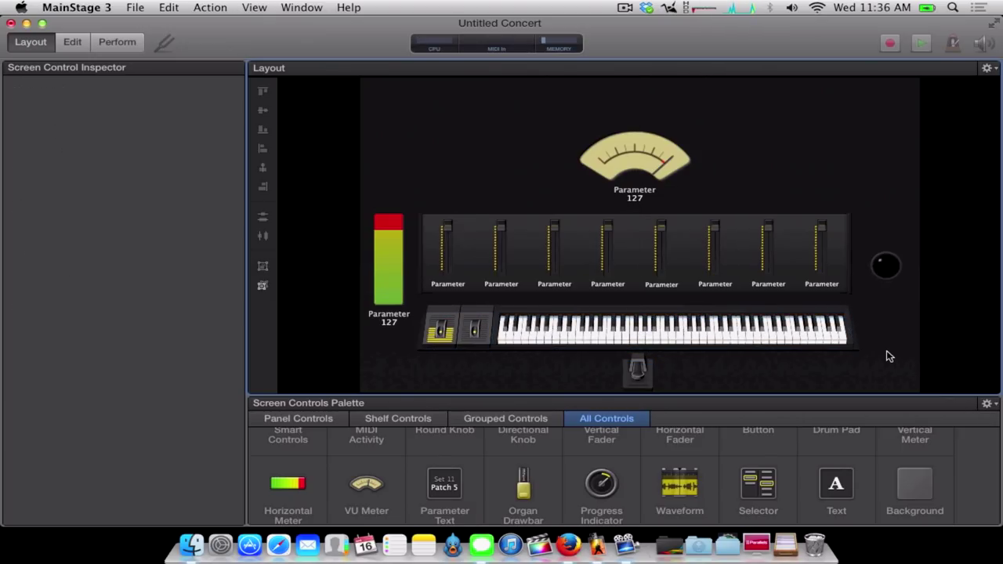
drag(884, 275, 885, 267)
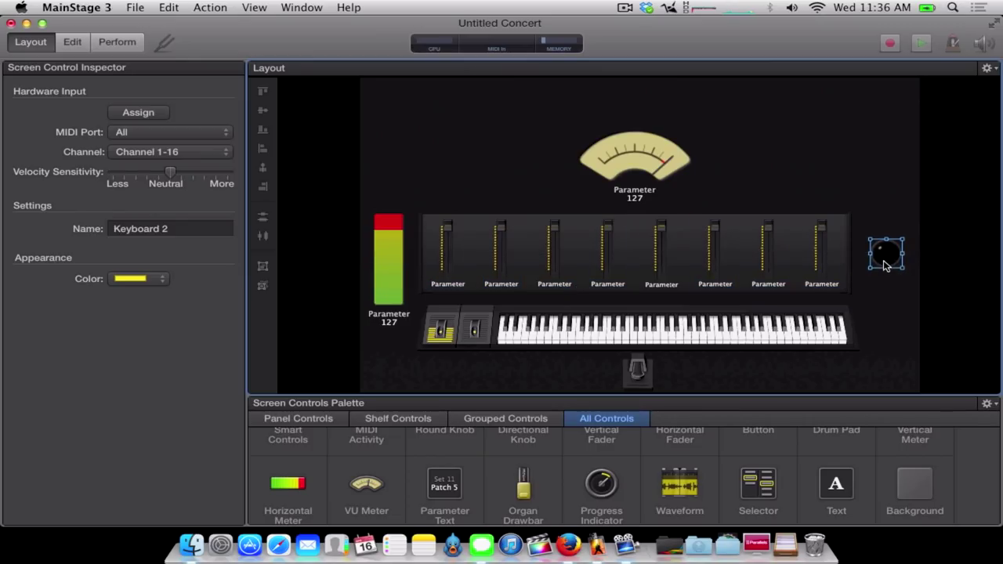
click(626, 226)
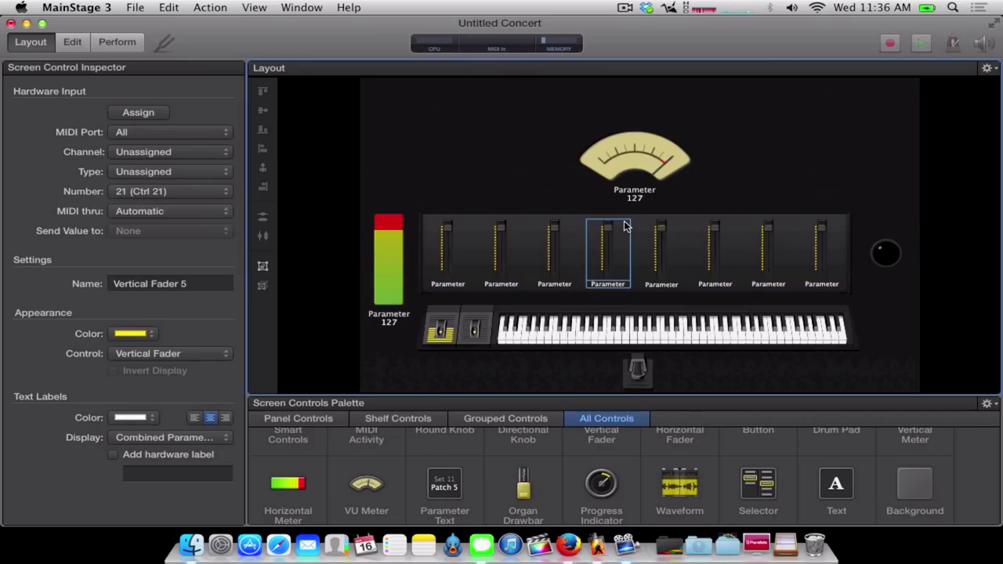
click(623, 131)
click(381, 249)
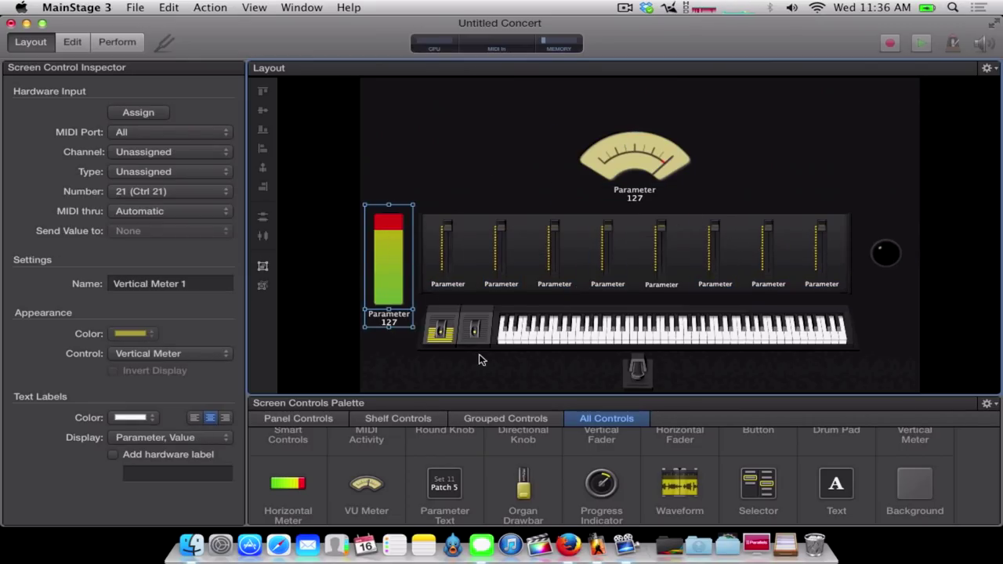
- Shrink the layout area and place a Drum Pad at the upper right
scroll(568, 485, up, 3)
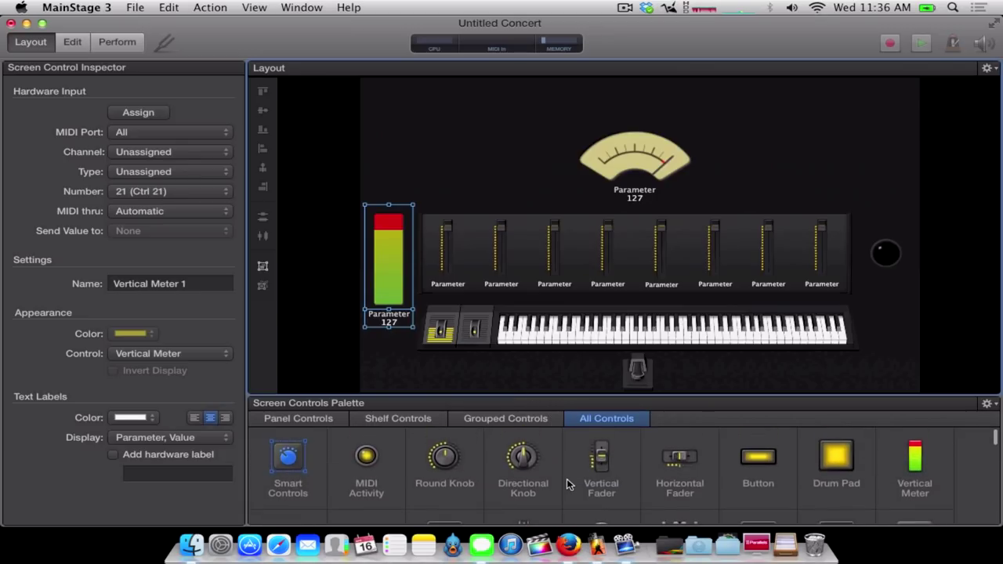
scroll(569, 482, down, 5)
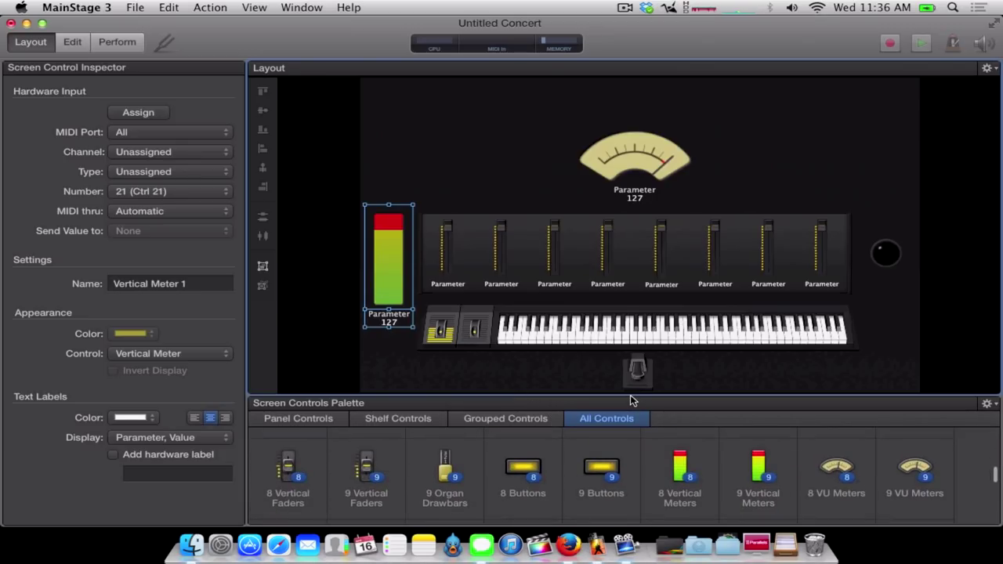
drag(631, 395, 631, 293)
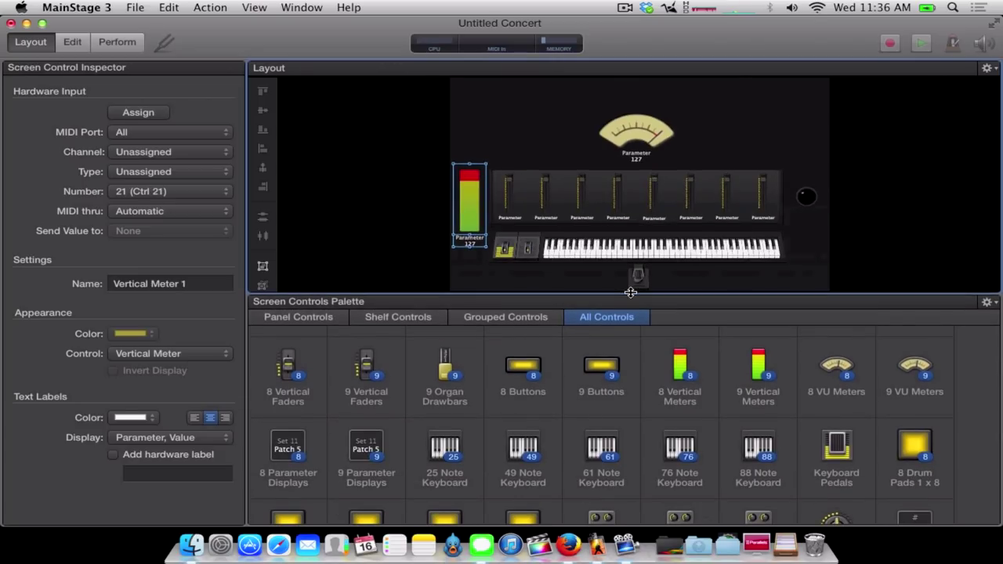
scroll(871, 462, down, 4)
scroll(872, 463, up, 6)
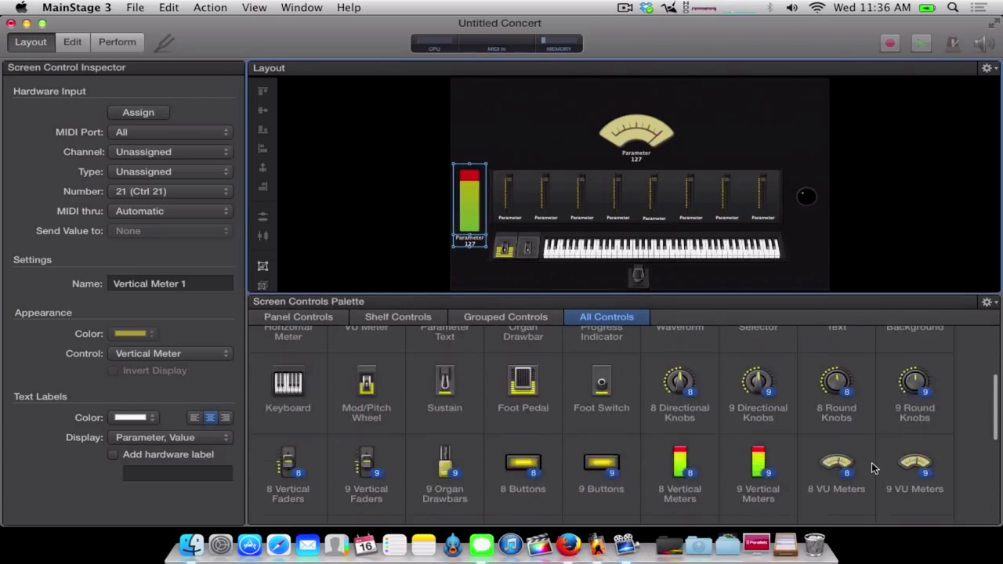
scroll(871, 463, up, 3)
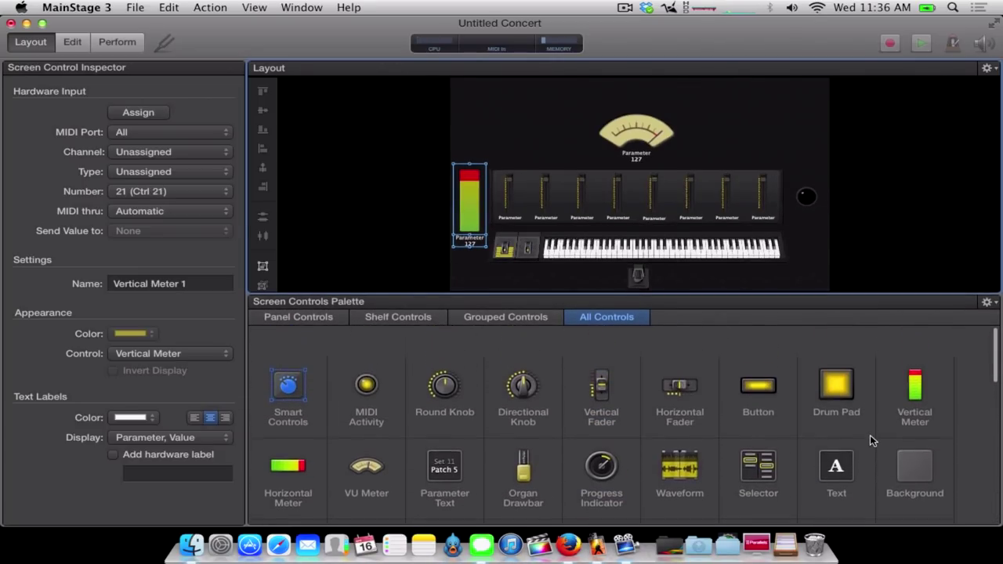
scroll(869, 435, down, 1)
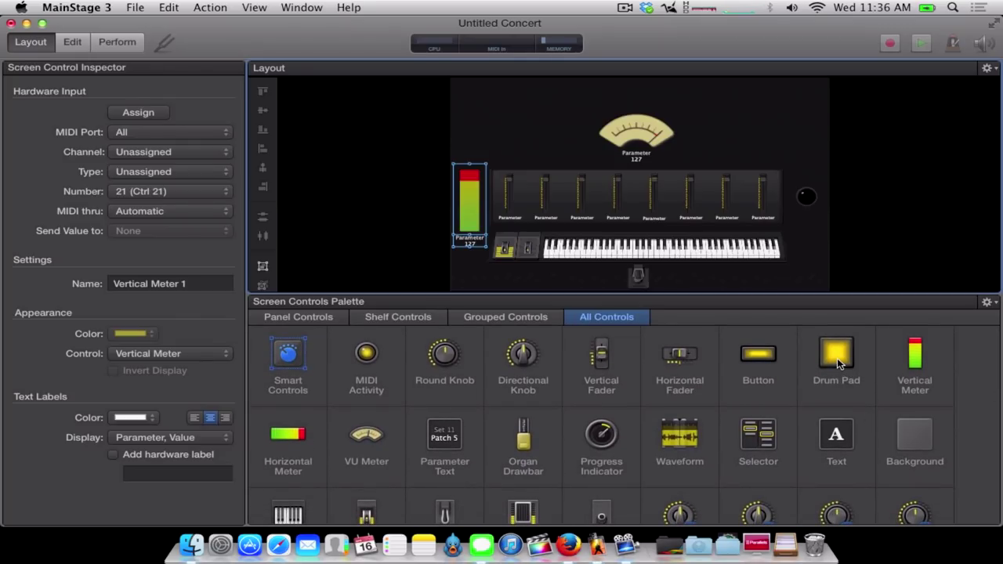
drag(838, 362, 807, 143)
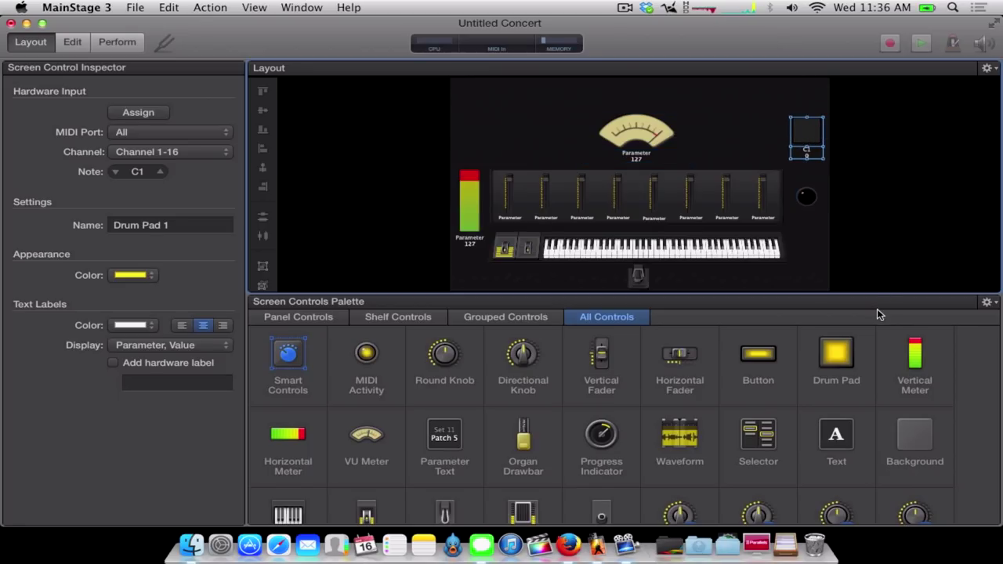
scroll(885, 414, down, 10)
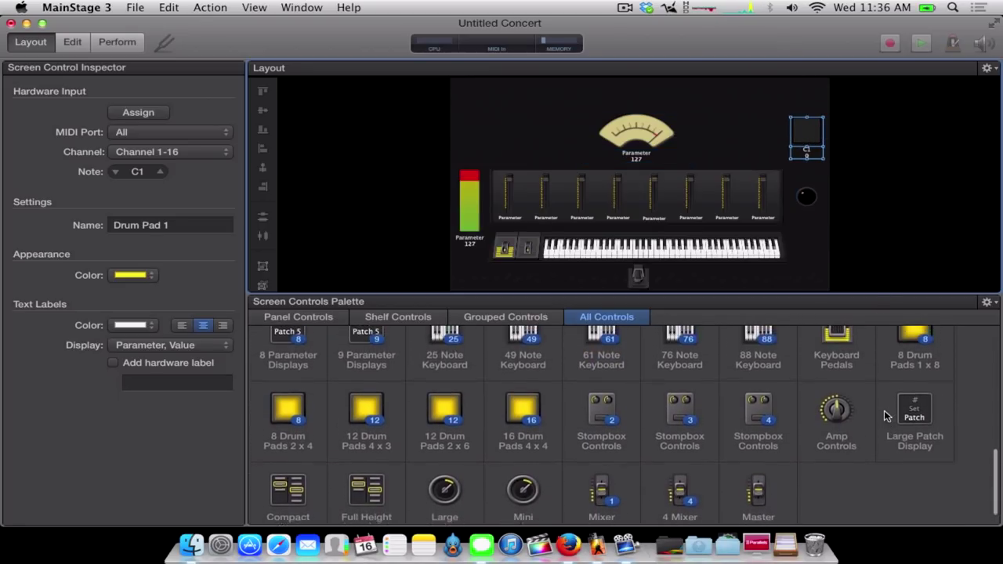
scroll(885, 415, down, 2)
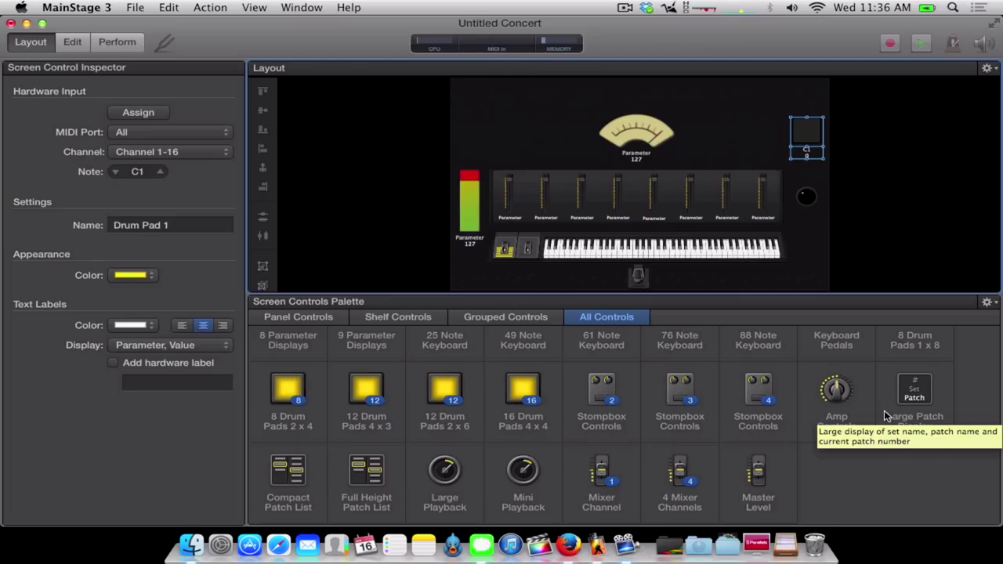
scroll(525, 396, up, 5)
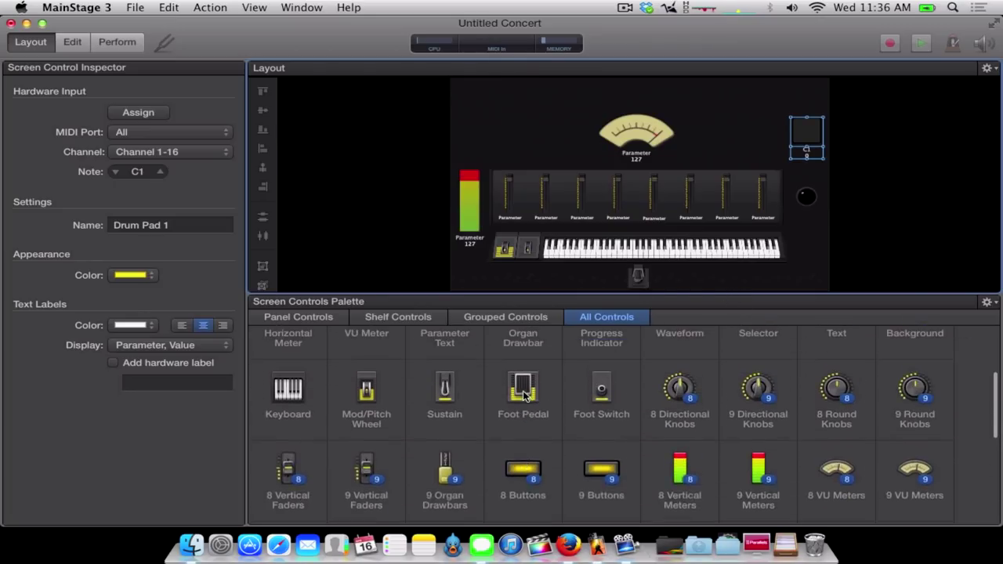
scroll(523, 396, up, 3)
scroll(524, 395, down, 3)
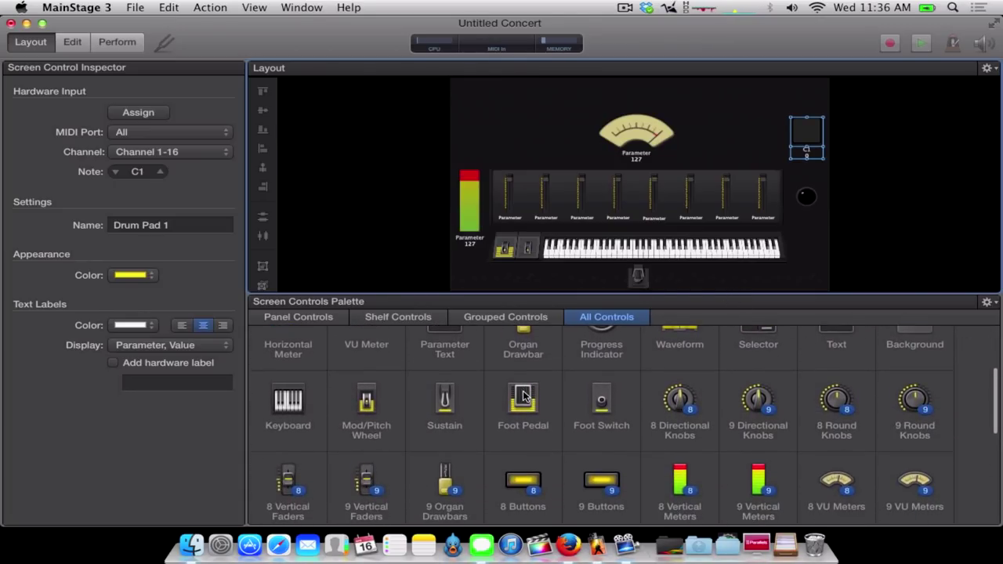
scroll(524, 396, up, 3)
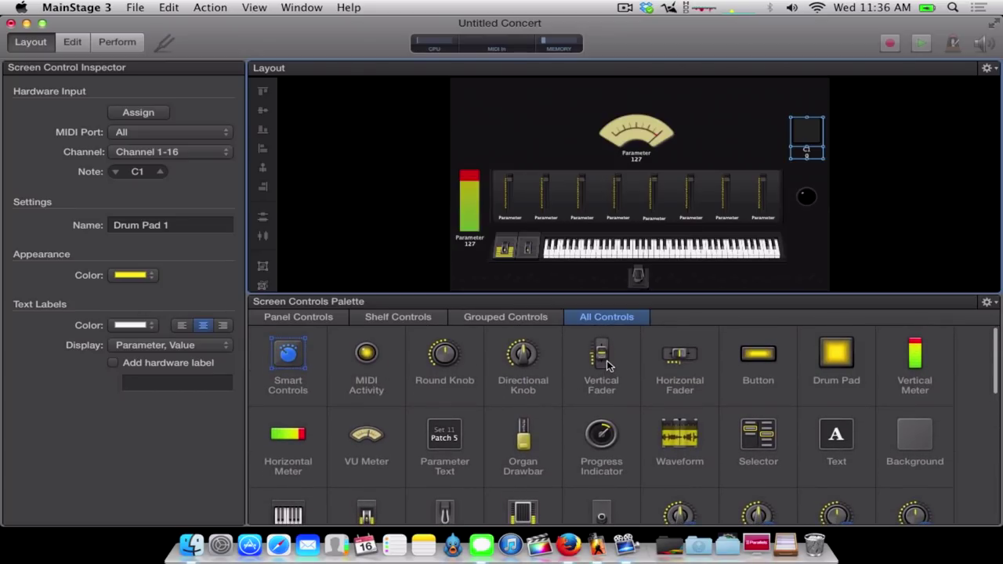
- Replace the vertical meter with a horizontal meter above the faders and add a vertical fader left of the bank
click(471, 199)
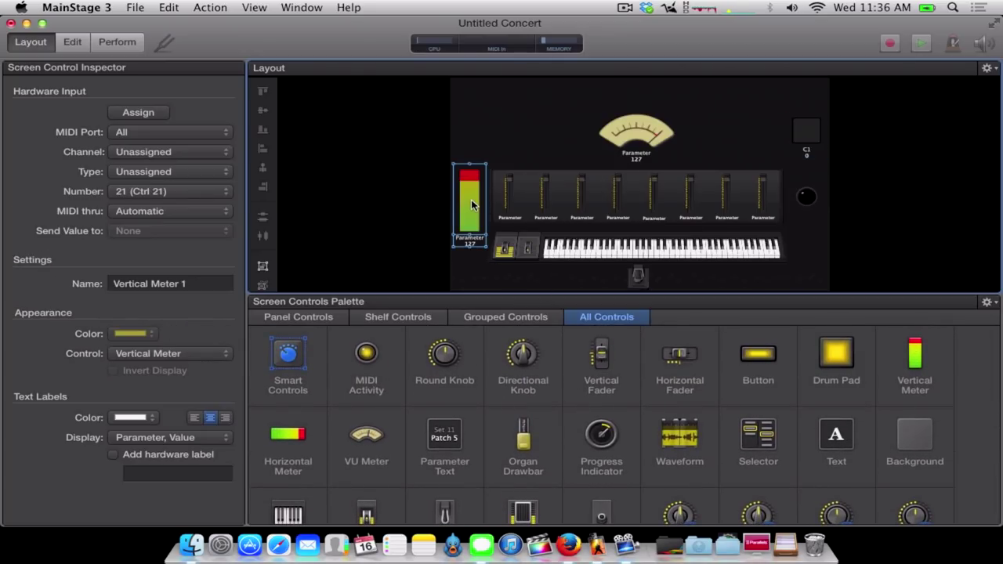
key(Delete)
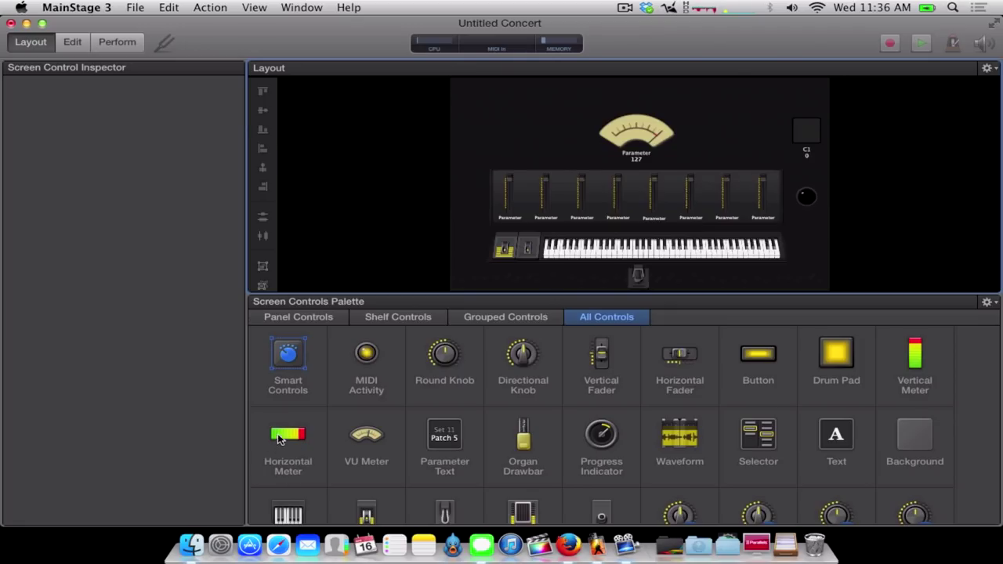
drag(278, 439, 541, 153)
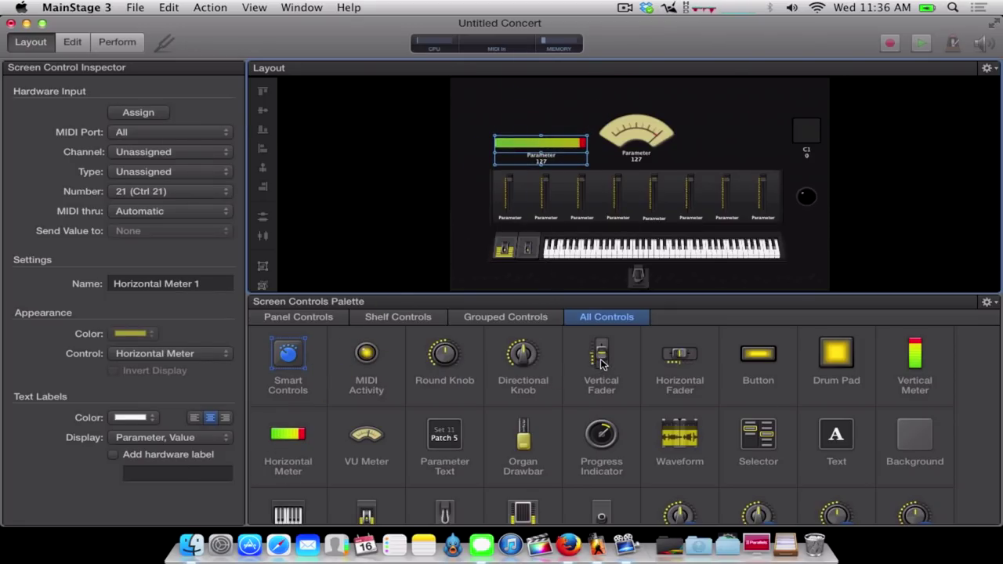
drag(601, 362, 470, 199)
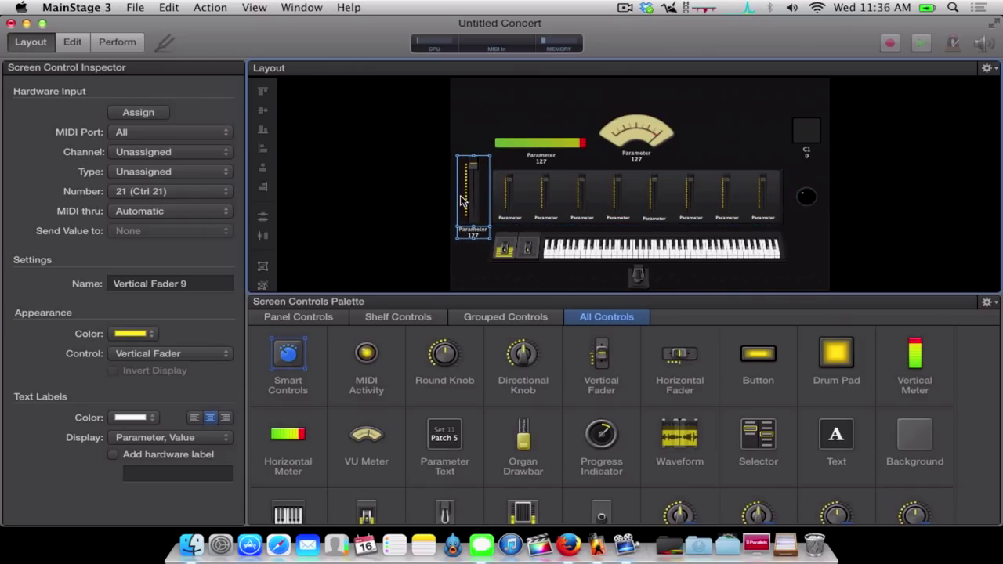
click(450, 200)
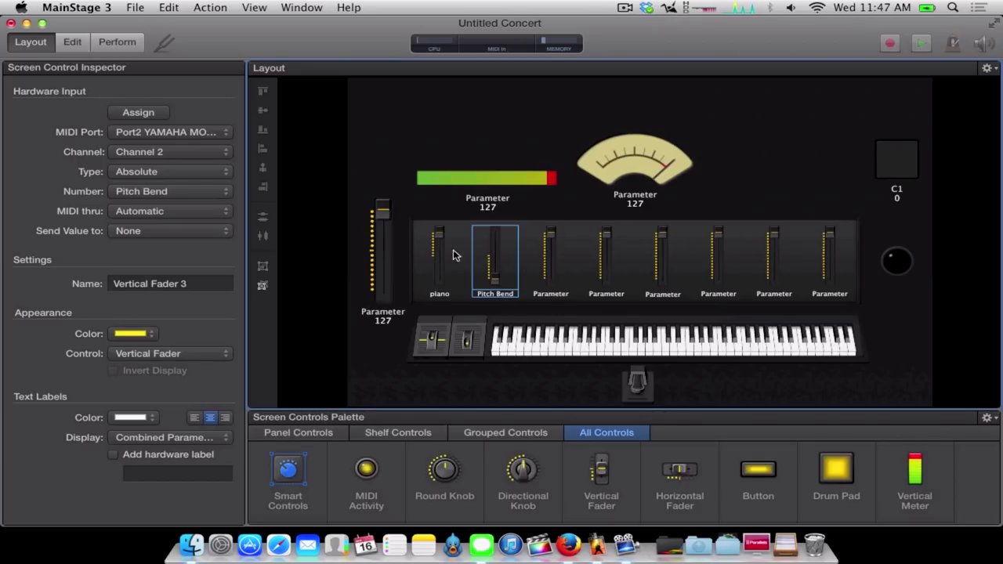
- Select the pitch wheel and keep its MIDI input port on Port1 YAMAHA MOTIF XS7
click(437, 343)
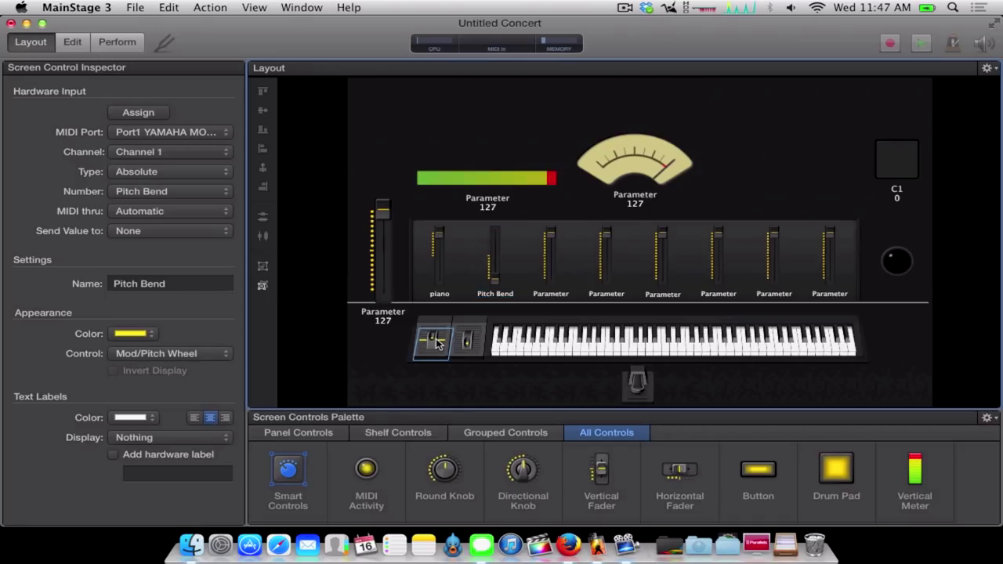
click(180, 133)
click(180, 133)
click(186, 135)
click(186, 133)
- With Assign on, learn faders two through eight from the Motif hardware as Pitch Bend on channels 2–8
click(437, 270)
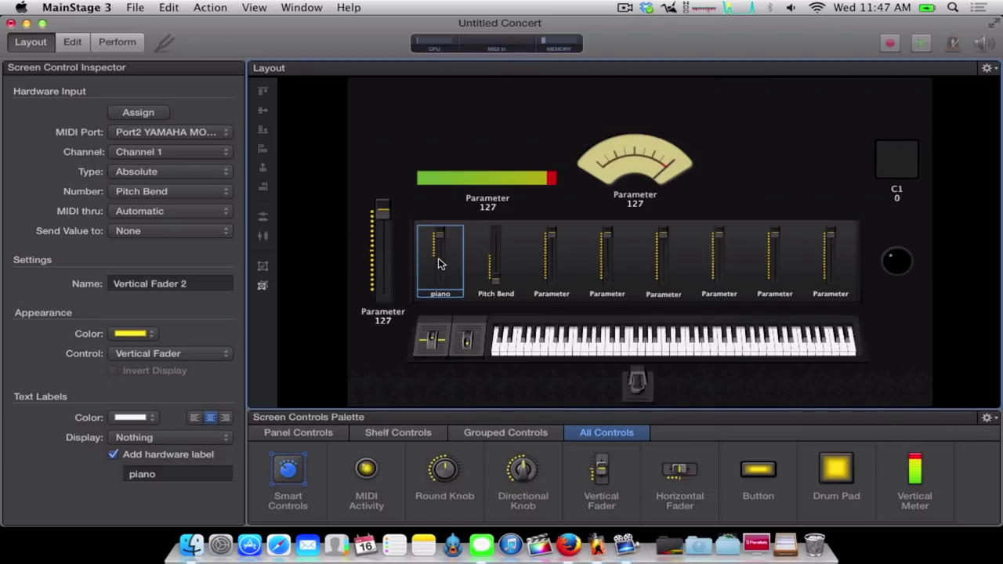
click(153, 114)
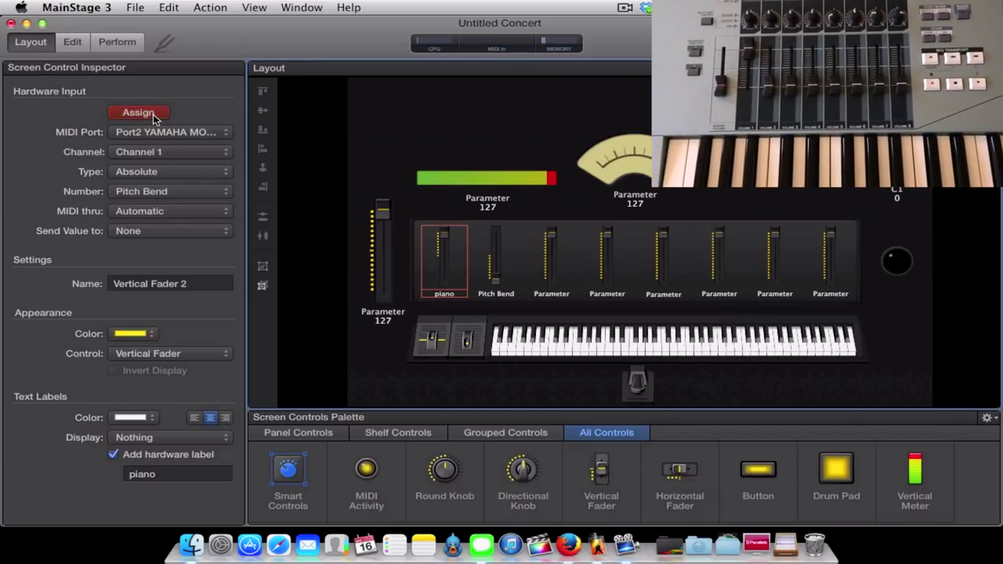
click(494, 247)
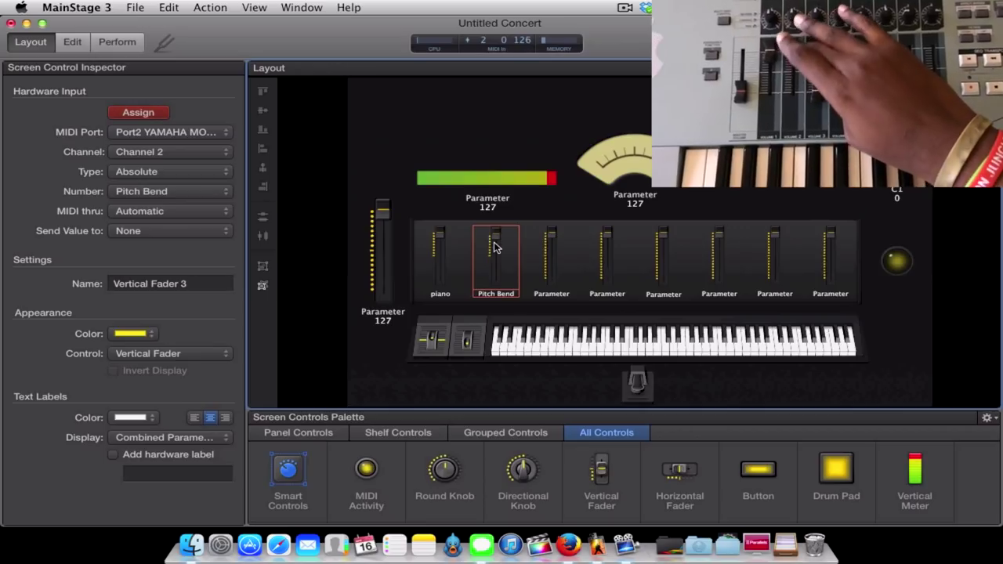
click(554, 255)
click(569, 242)
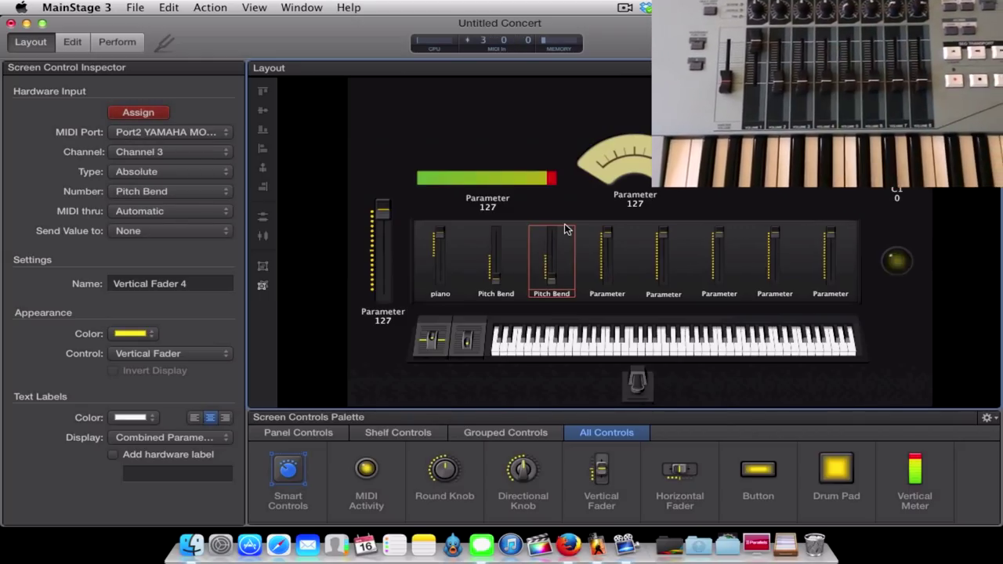
click(613, 236)
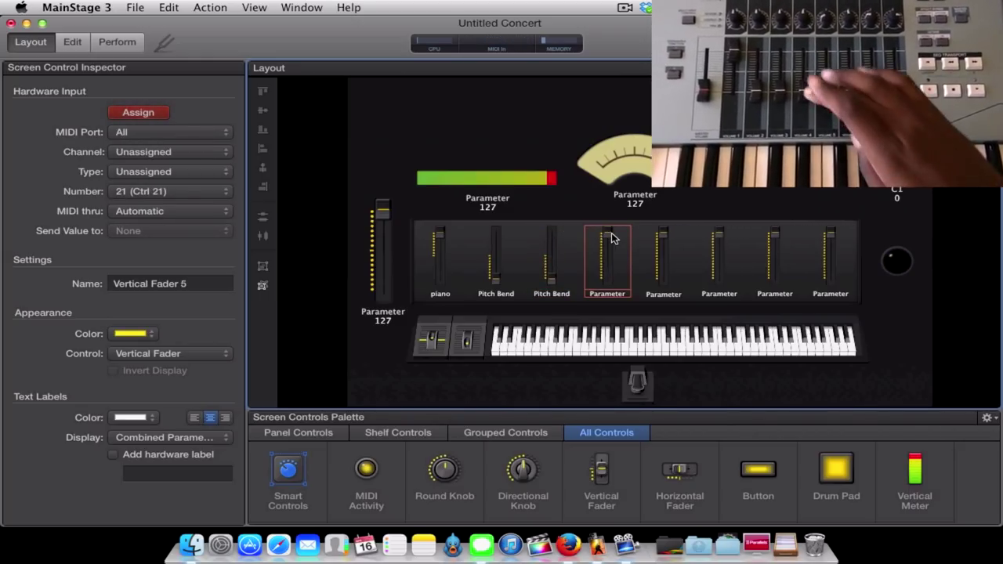
click(676, 249)
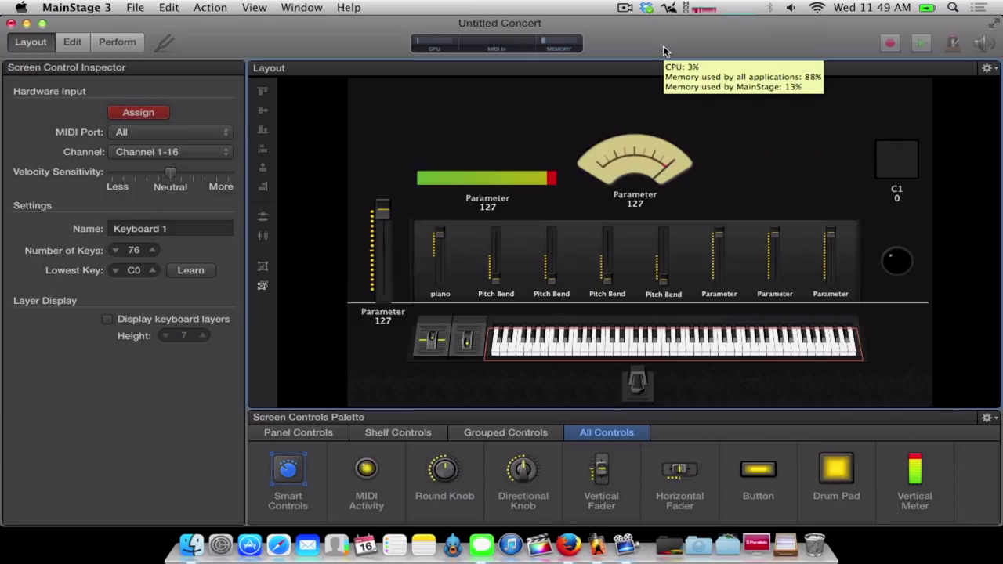
click(731, 239)
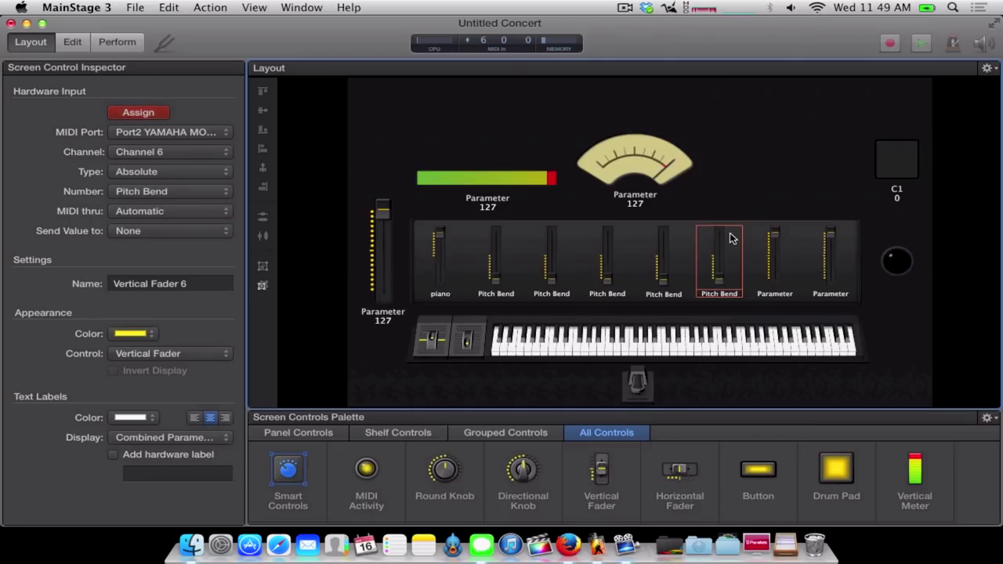
click(782, 245)
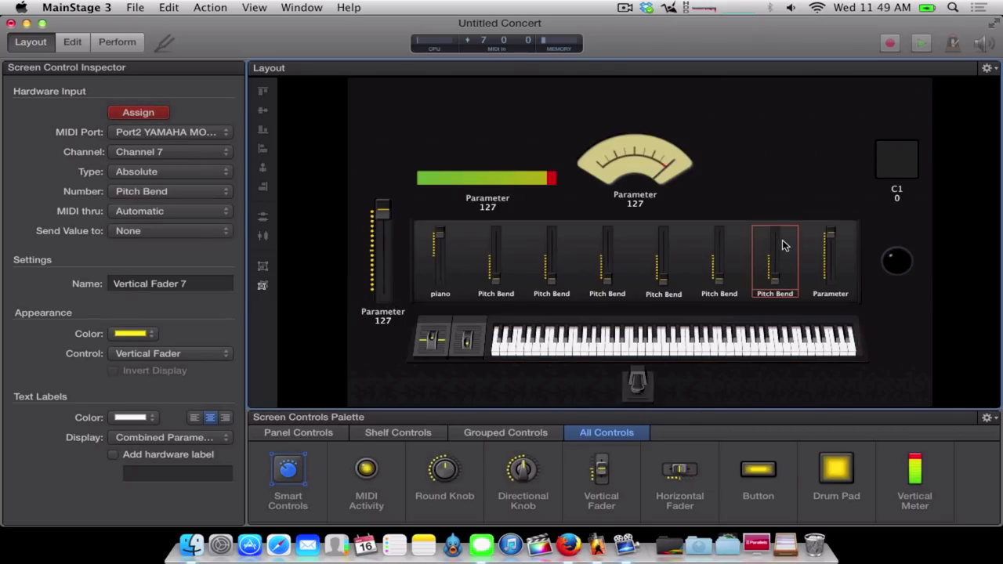
click(839, 234)
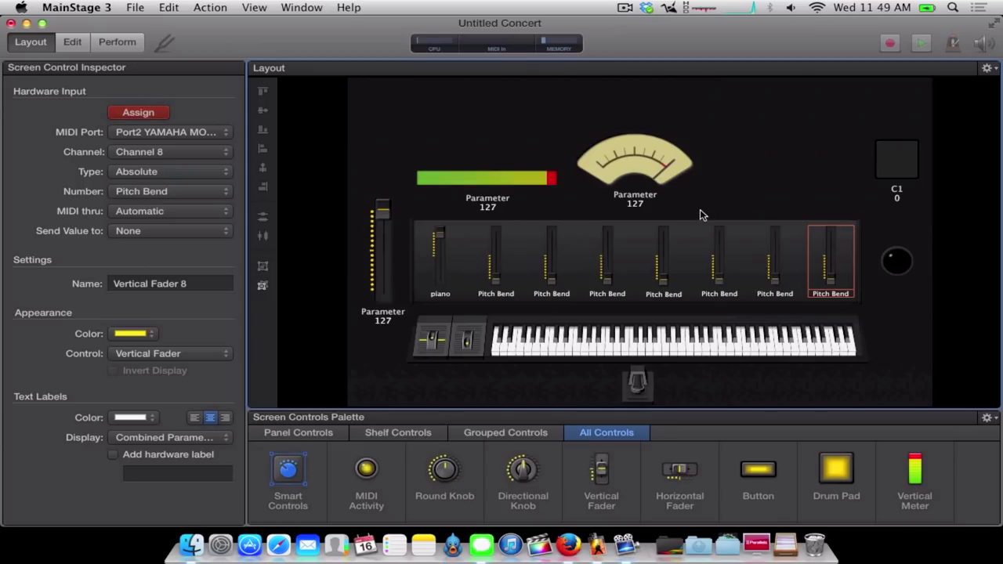
- Select the C1 drum pad, turn off Assign, and give it the hardware label PANIC!
click(893, 165)
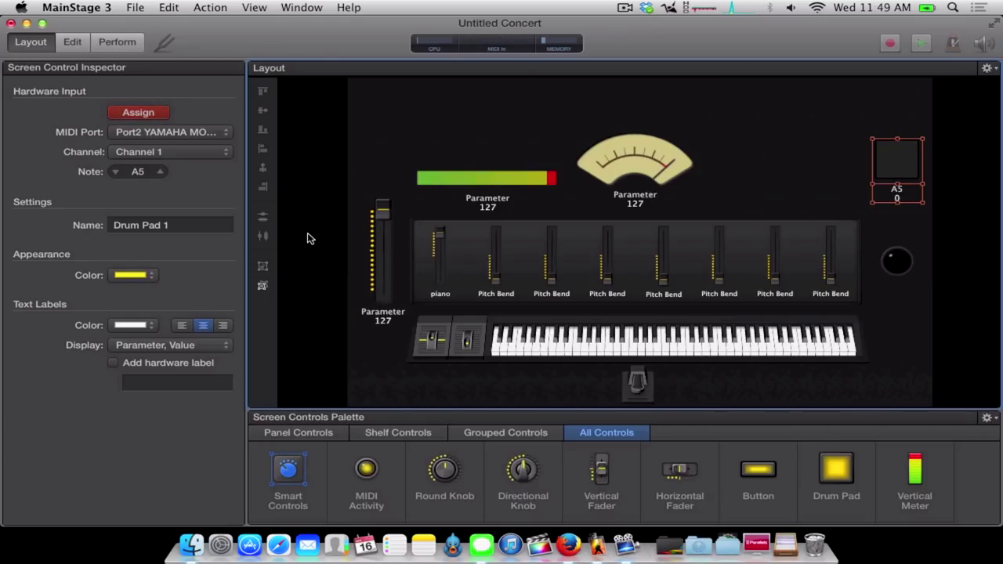
click(141, 114)
click(113, 363)
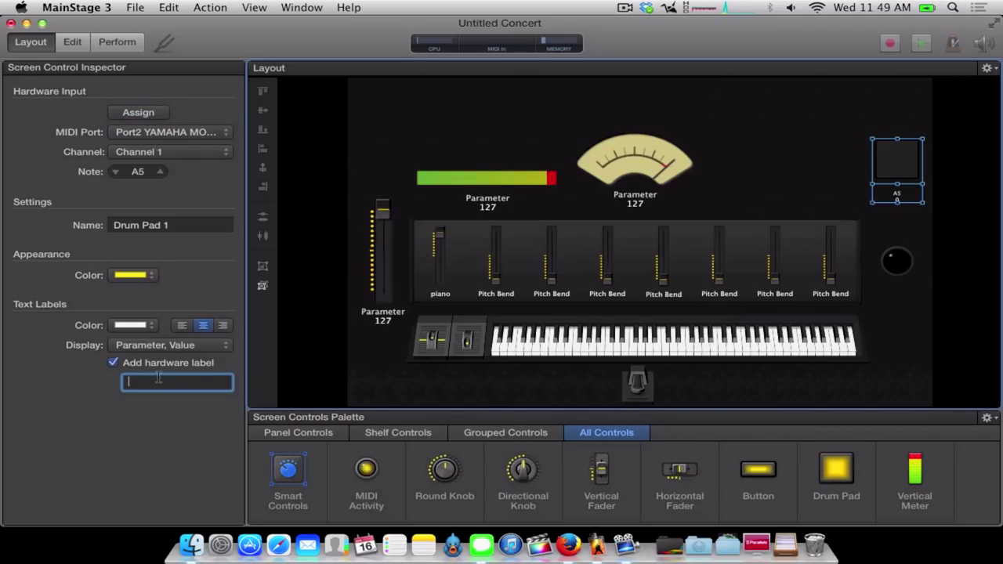
text(PANIC!)
key(Return)
- Set the pad's text display to Nothing and resize it wider and shorter
click(156, 343)
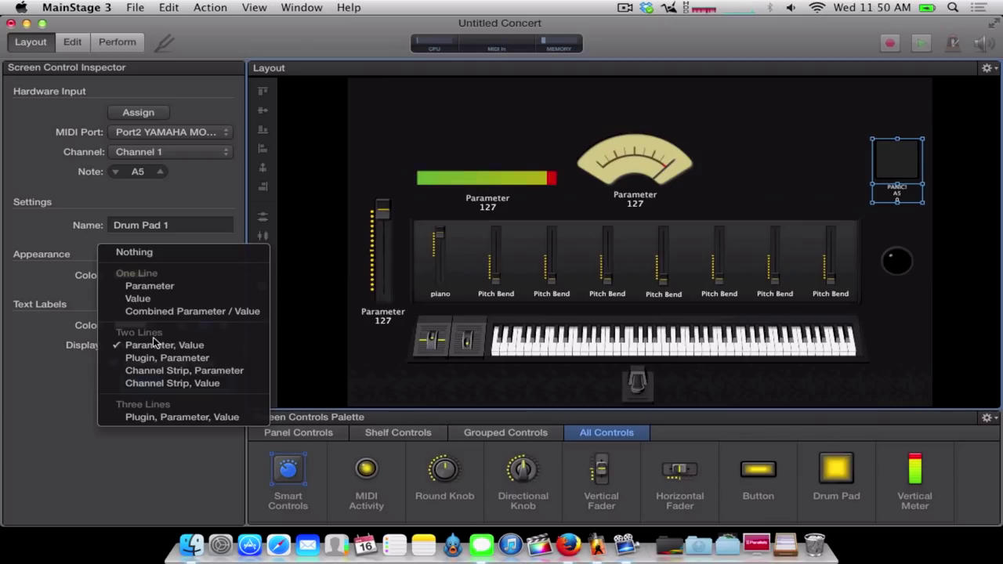
click(143, 255)
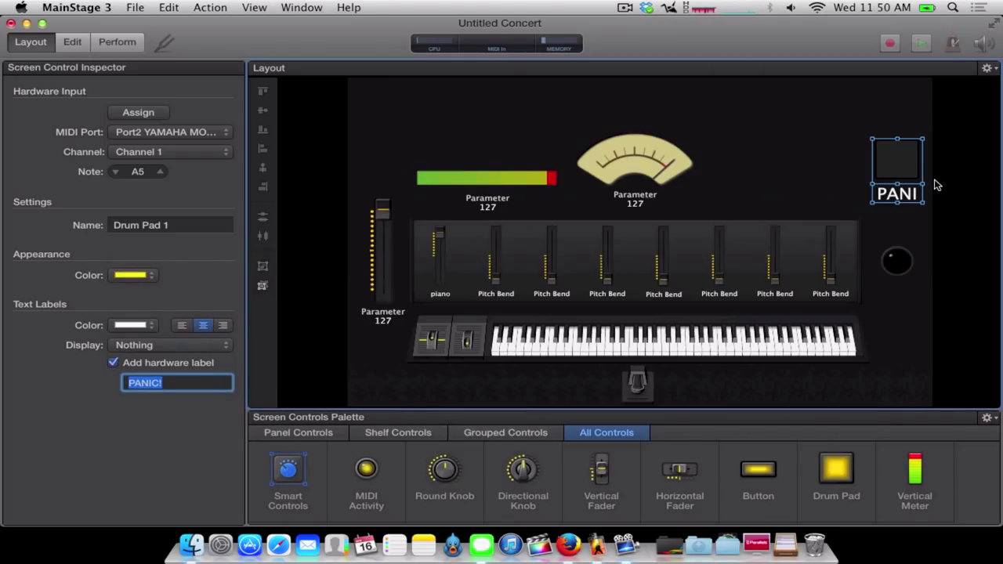
click(911, 201)
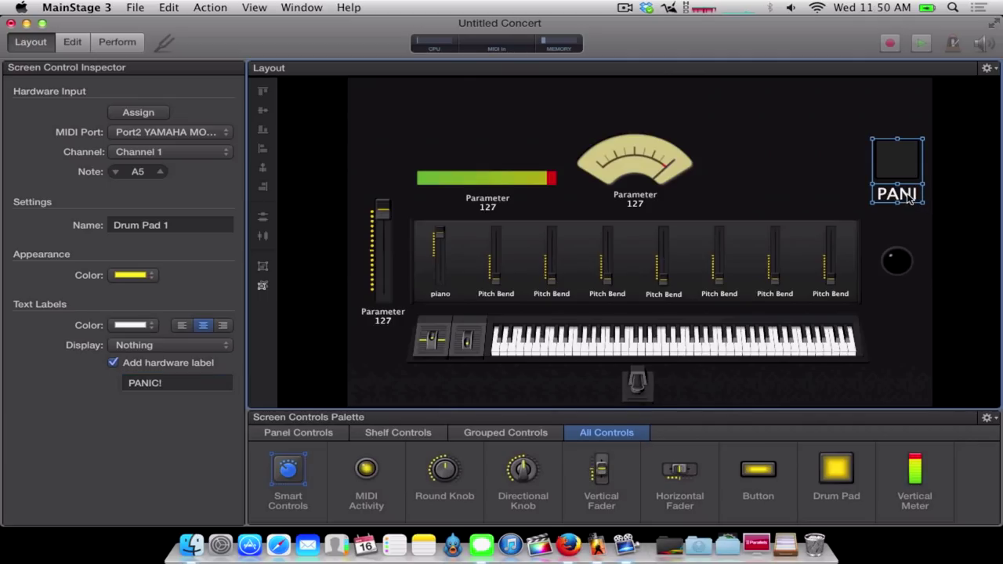
mouse_move(922, 201)
mouse_down()
mouse_move(934, 210)
mouse_move(927, 199)
mouse_up()
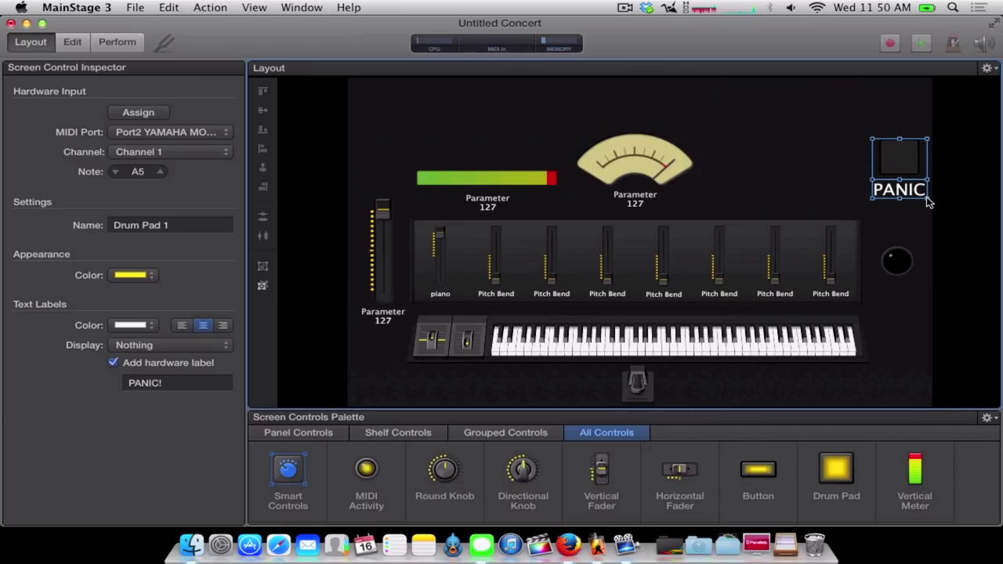
- Label the second fader 'strings' with its text display set to Nothing
click(448, 294)
click(446, 291)
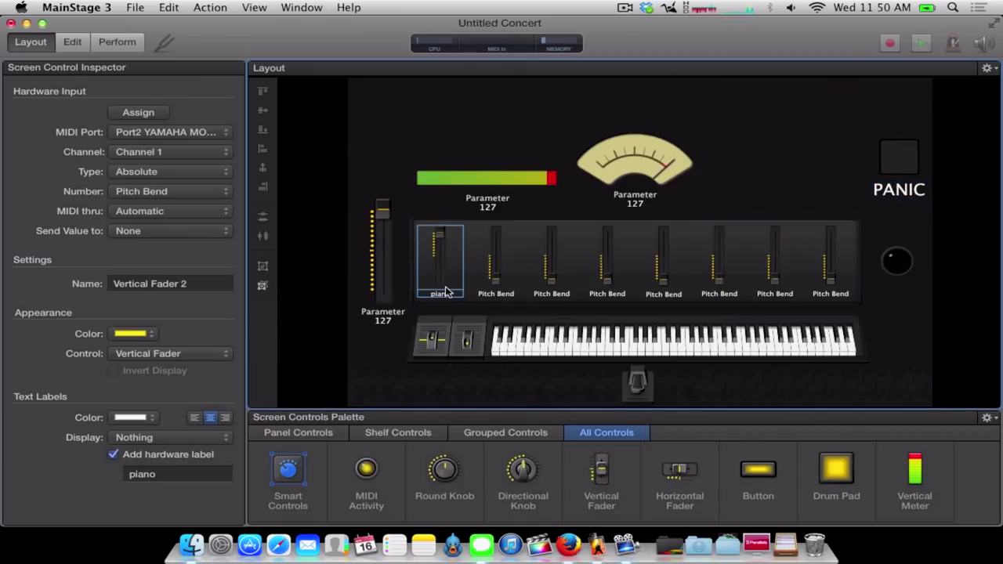
click(495, 292)
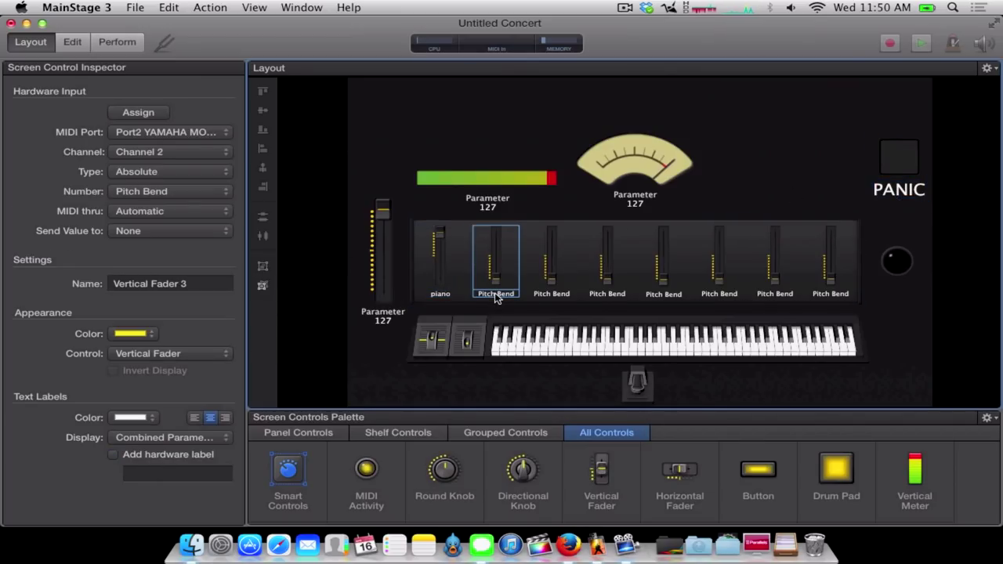
click(122, 437)
click(132, 376)
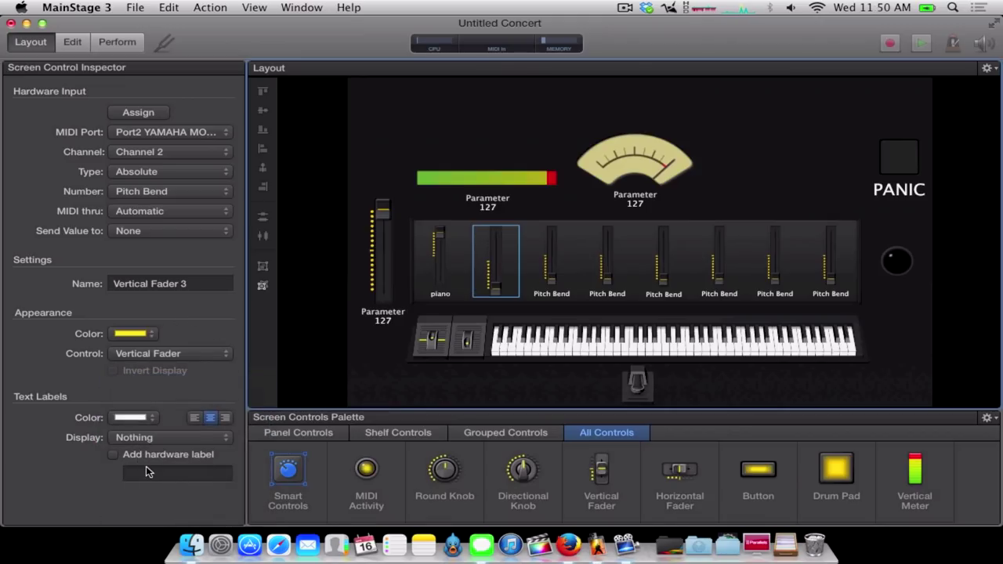
click(112, 455)
text(strings)
key(Return)
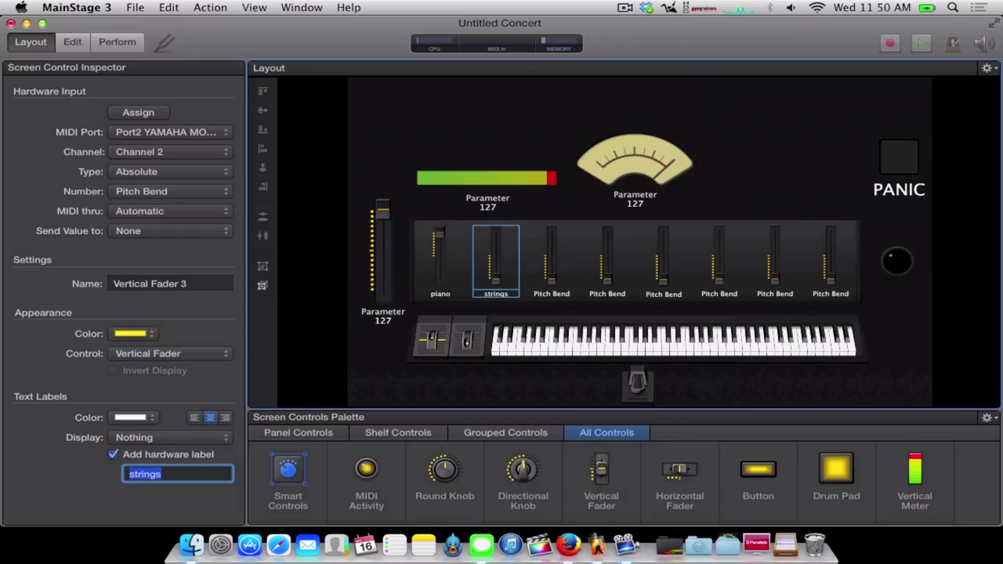
- Label the third and fourth faders 'pad' and 'mks', hiding their parameter text
click(557, 296)
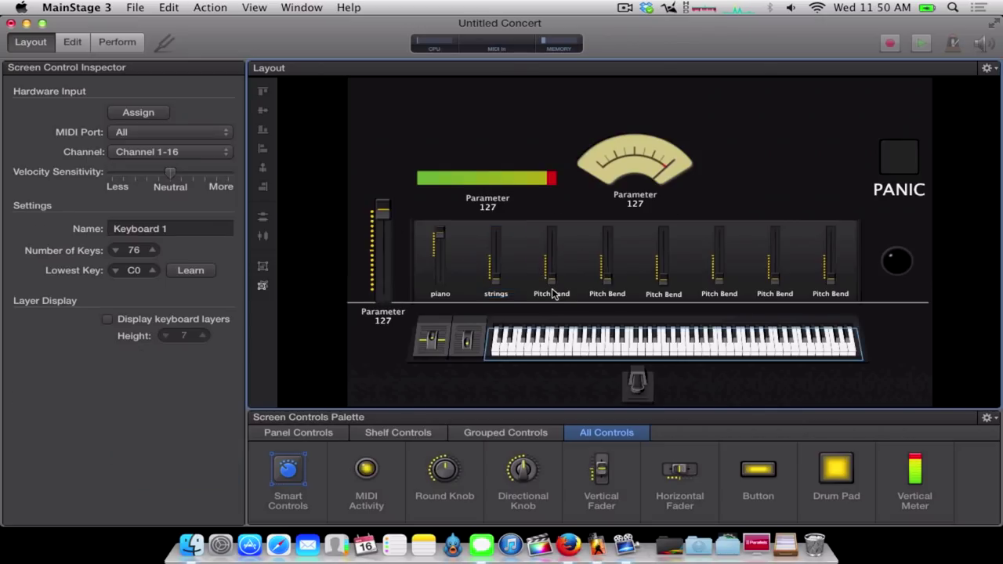
click(549, 261)
click(153, 455)
text(pad)
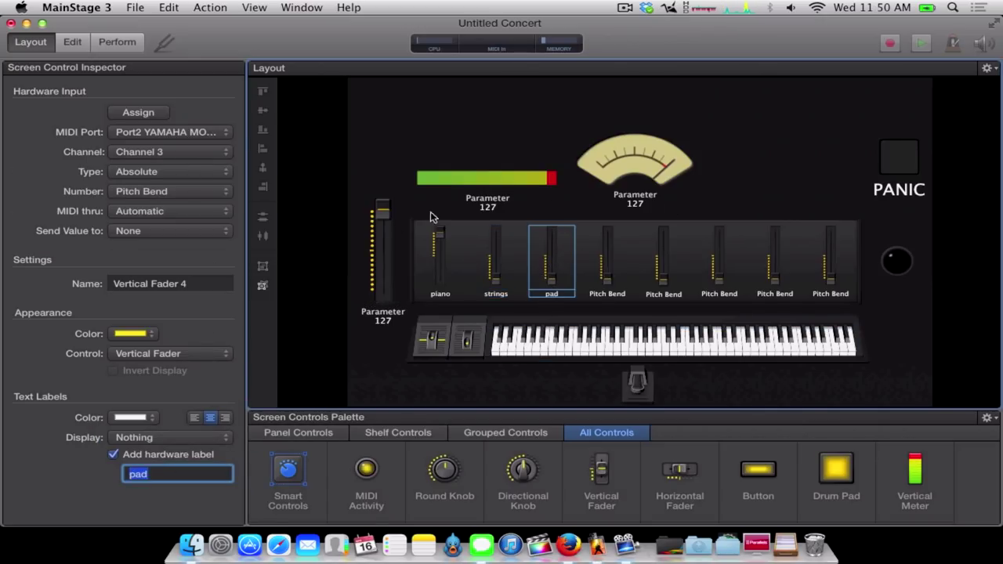
key(Tab)
click(153, 455)
text(mks)
click(169, 437)
click(148, 379)
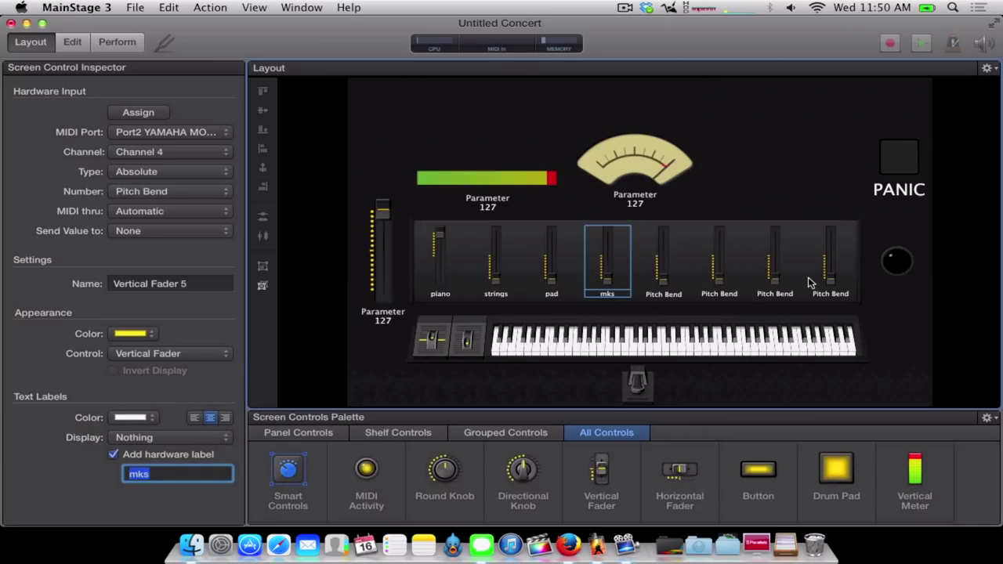
- Learn Ctrl 23 for standalone Vertical Fader 9 via Assign, then dismiss the Save sheet without saving
click(381, 227)
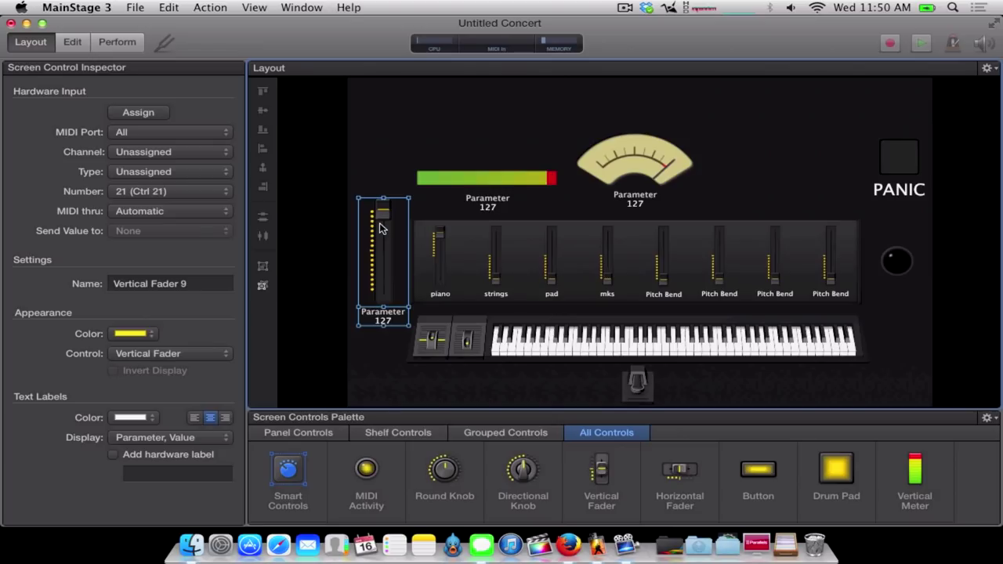
click(140, 115)
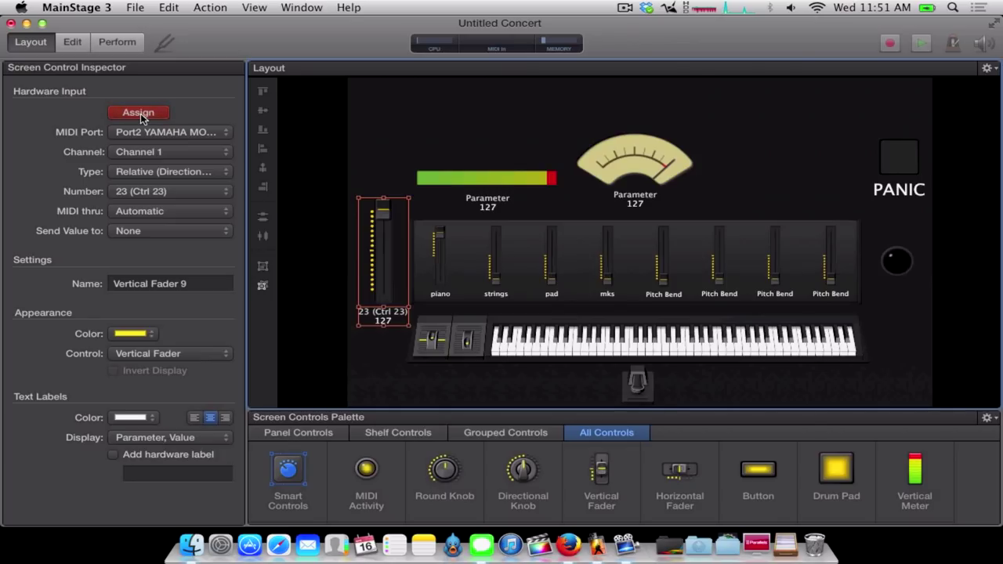
click(141, 116)
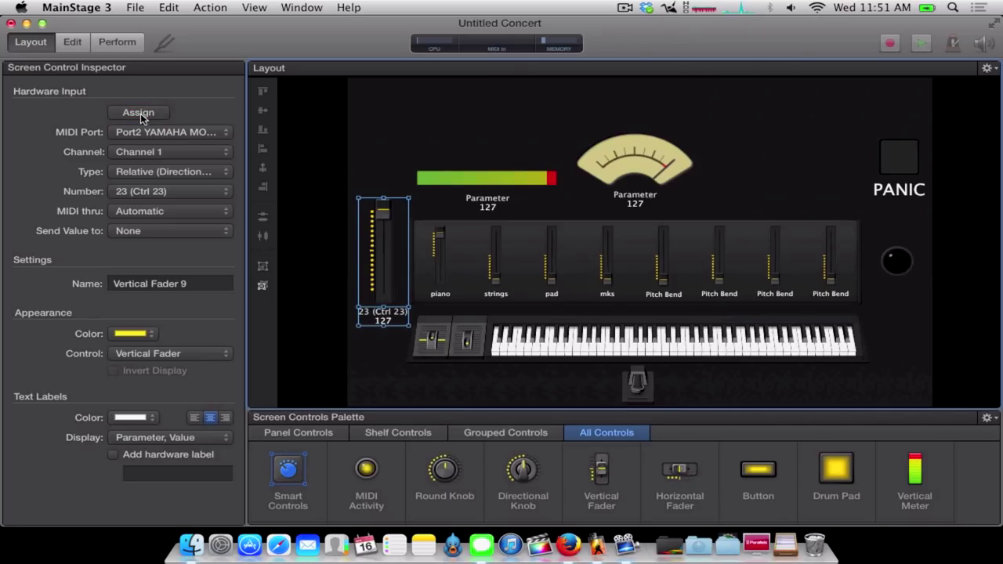
key(super+s)
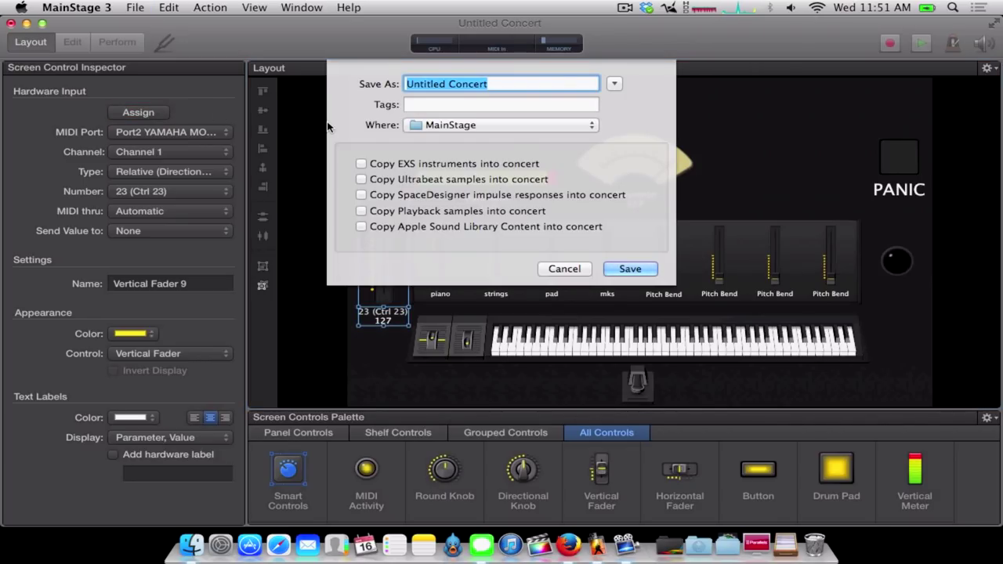
key(Return)
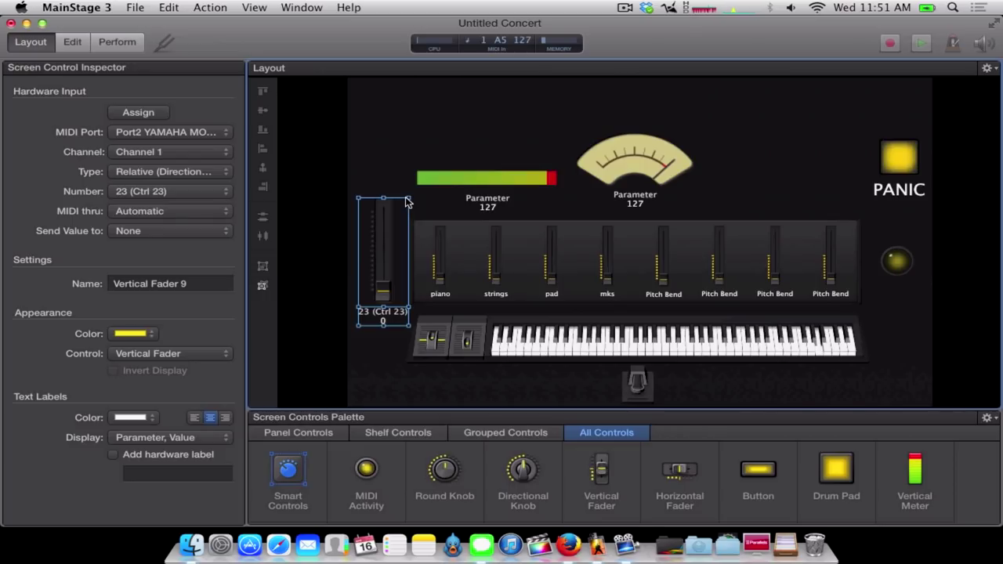
- Give the left fader the hardware label 'master' with text display set to Nothing
click(153, 457)
click(145, 442)
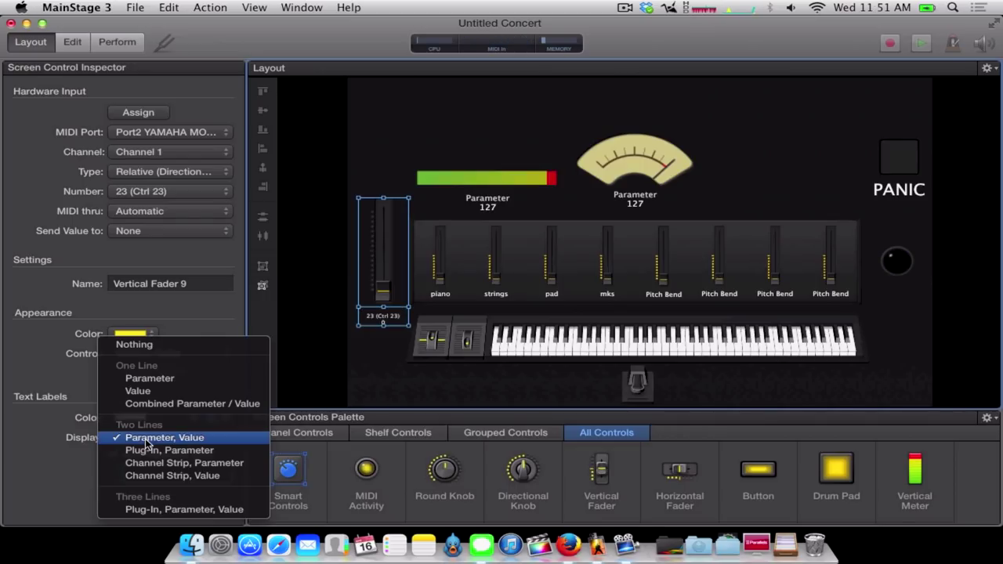
click(138, 346)
text(master)
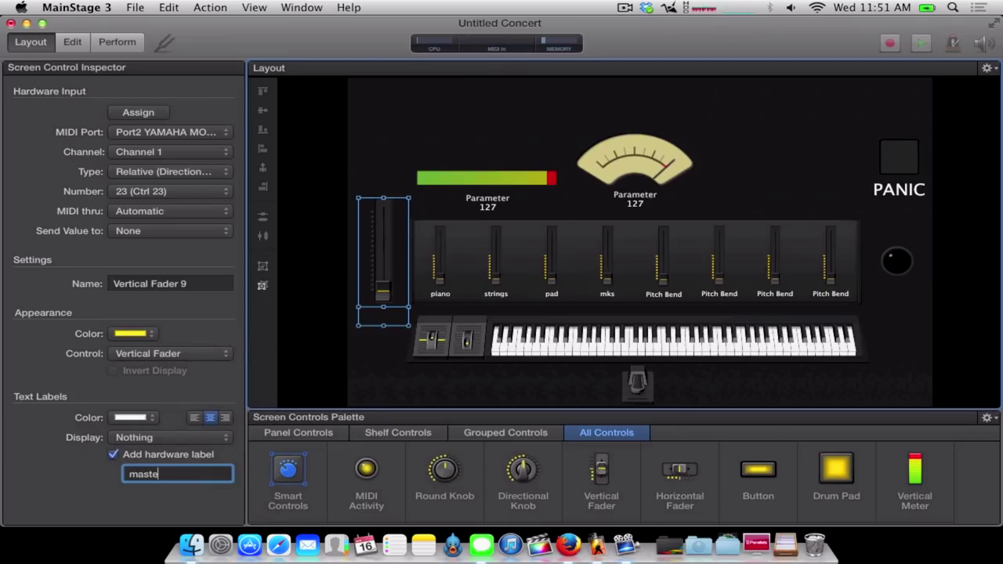
key(Return)
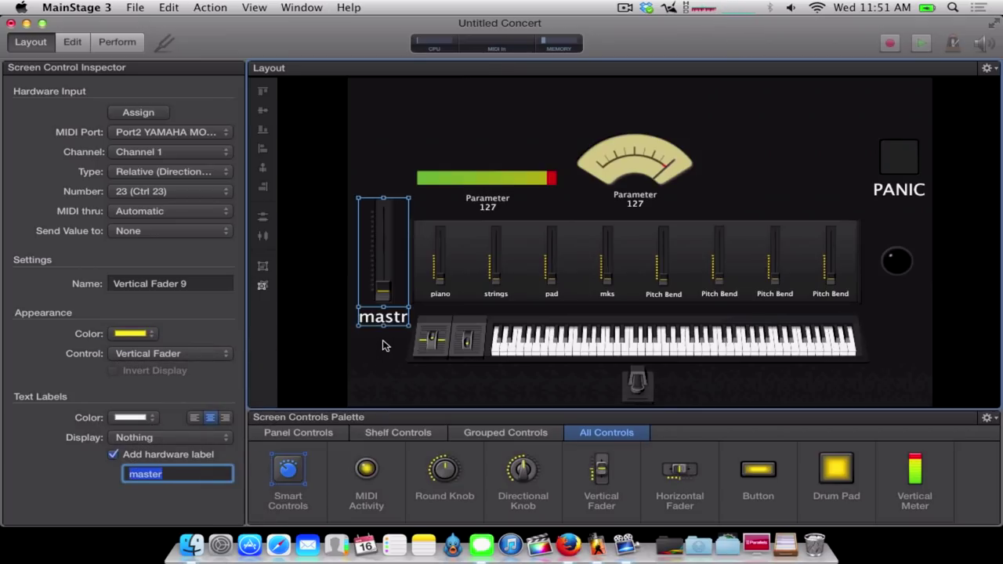
- Resize the master fader, move it beside the bank, and shift the VU meter right
drag(408, 324, 432, 293)
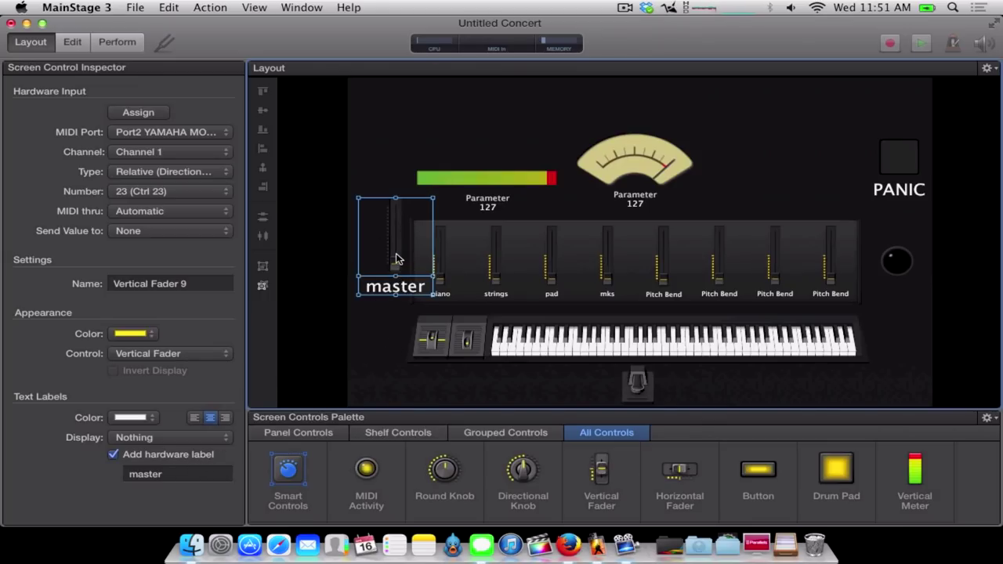
drag(396, 259, 386, 273)
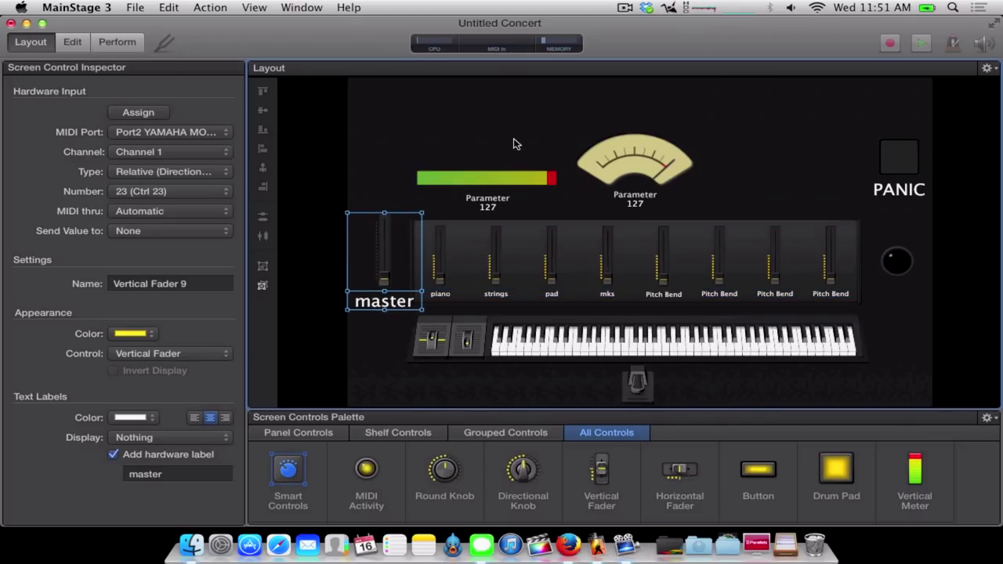
drag(631, 157, 691, 161)
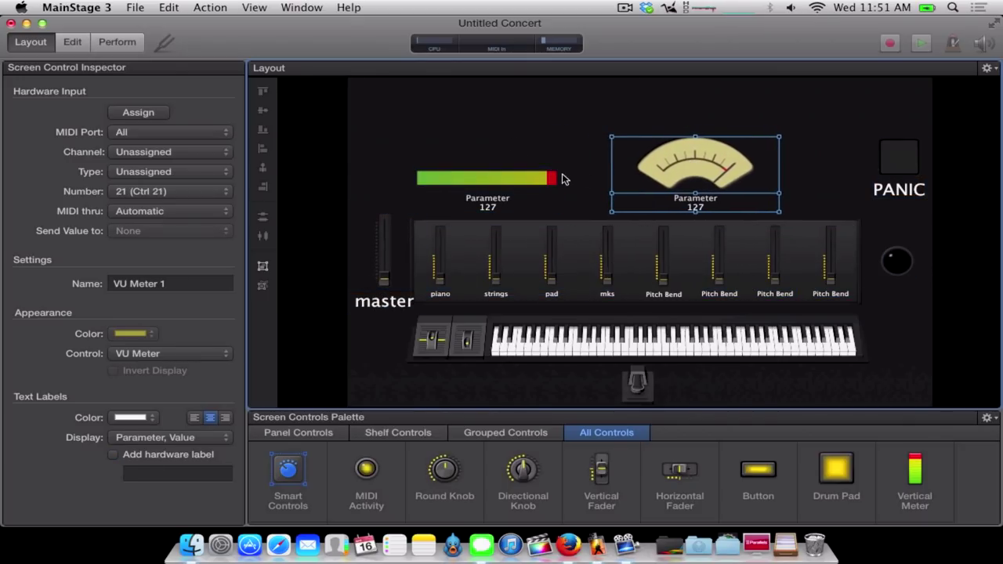
- Nudge the horizontal meter up and set both meters' text labels display to Nothing
click(503, 195)
drag(503, 194, 503, 183)
click(168, 437)
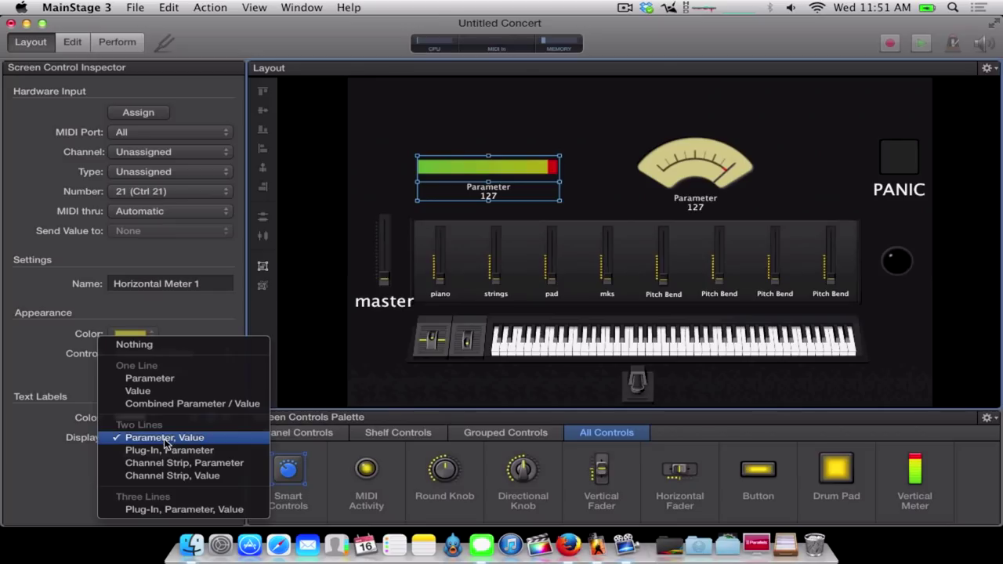
click(134, 345)
click(657, 163)
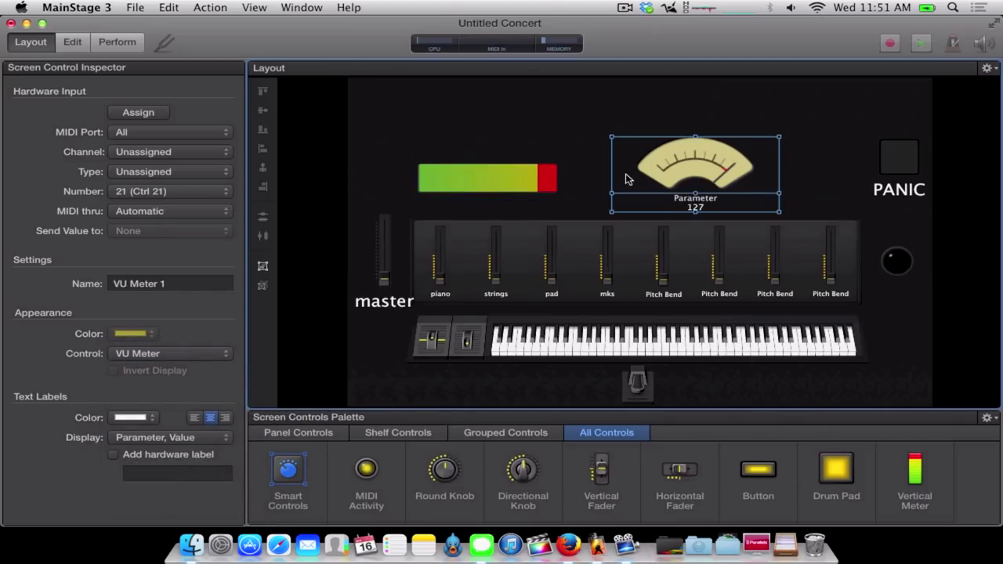
click(161, 437)
click(161, 345)
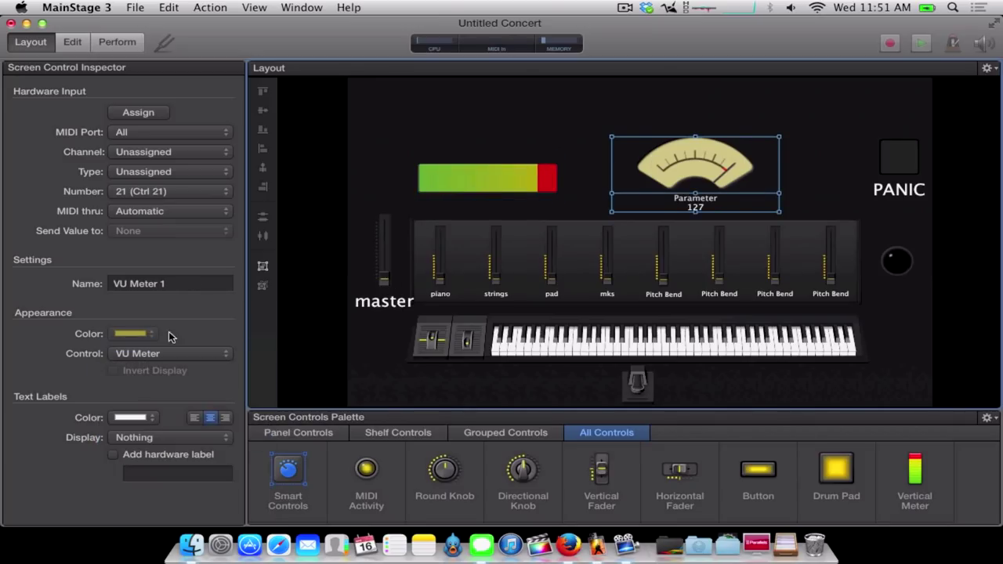
click(594, 135)
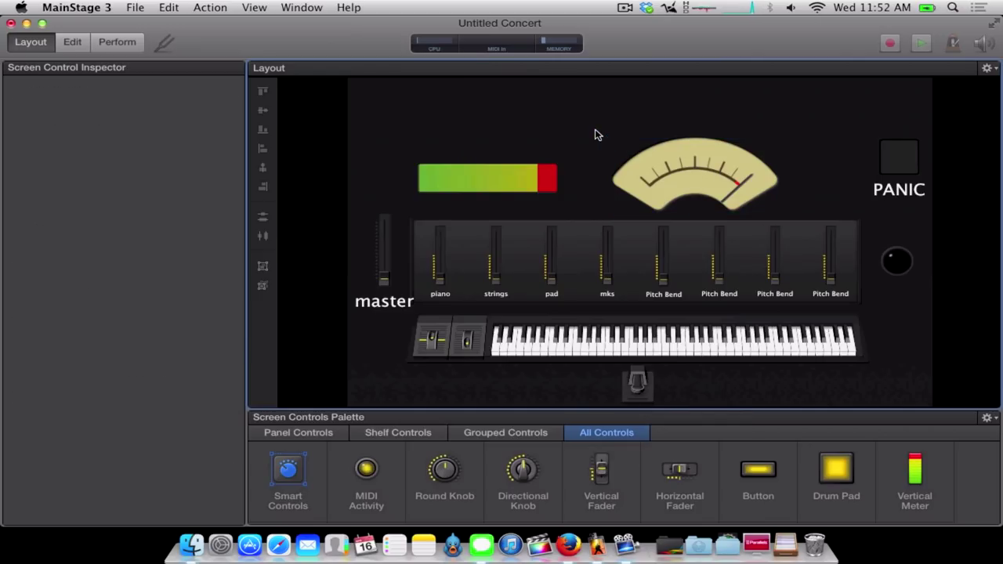
- Deselect the master fader and switch the concert to Edit mode
click(384, 308)
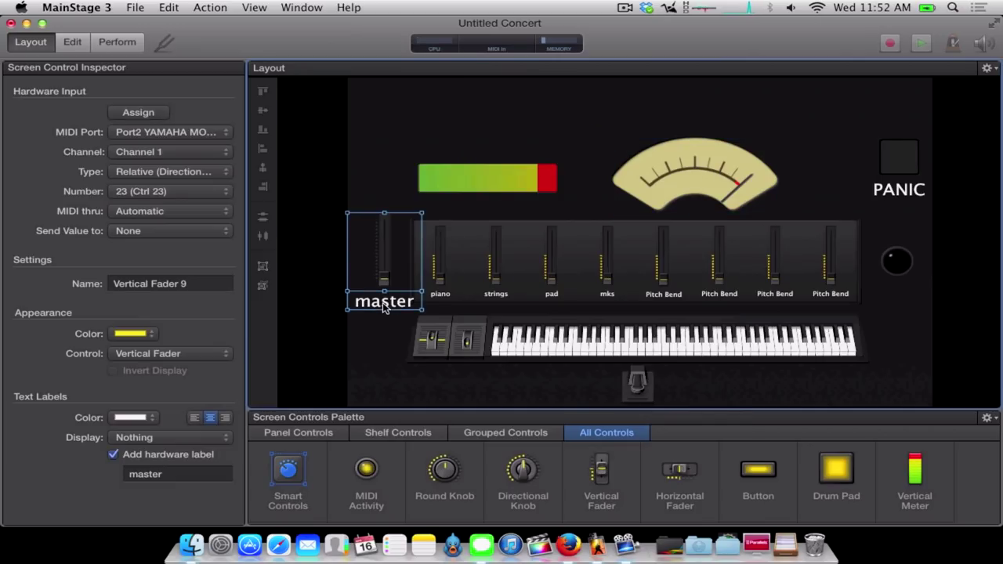
click(317, 130)
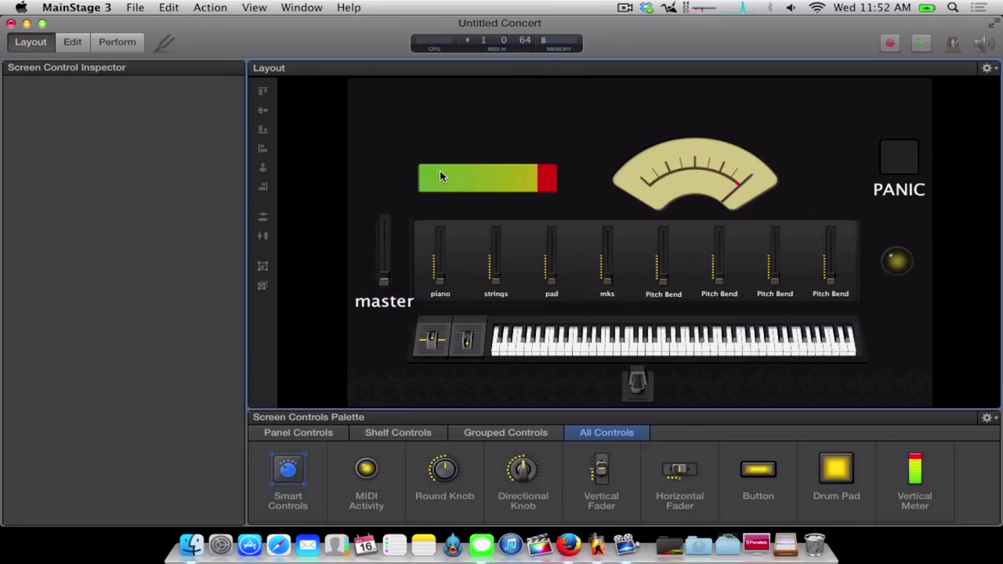
click(71, 42)
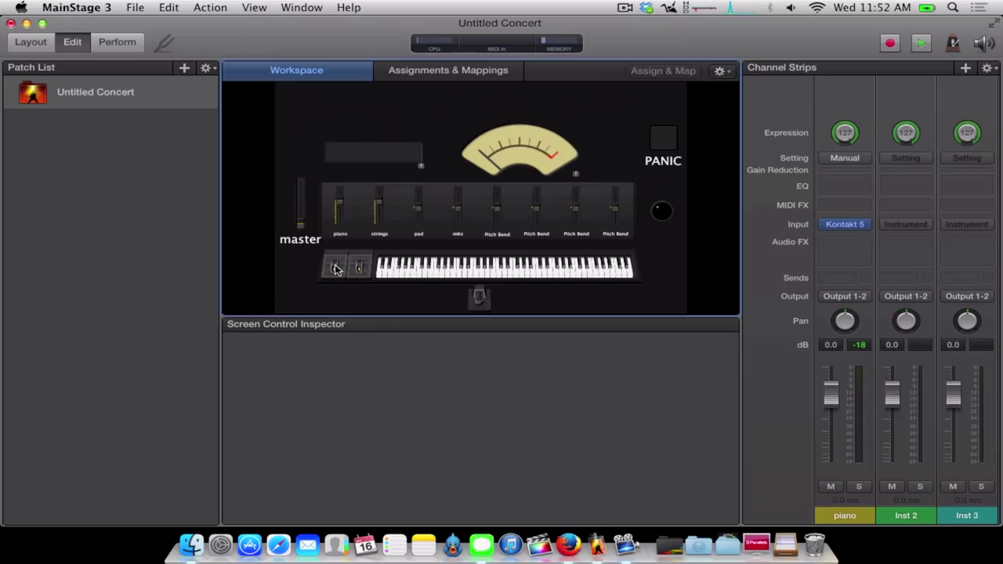
- Map the master fader to Master (10) Volume, ranging -∞ to +6.0 dB
click(300, 227)
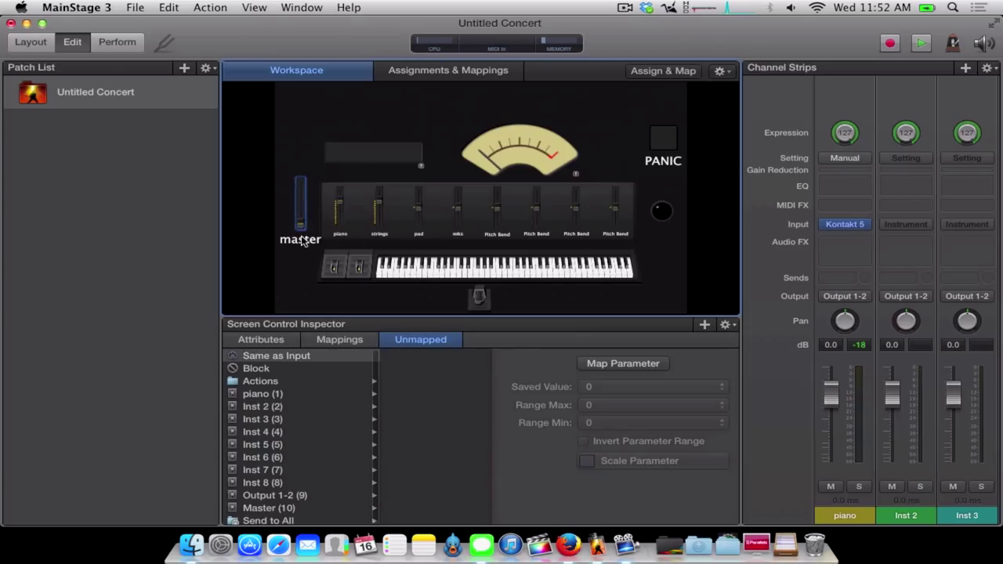
click(288, 507)
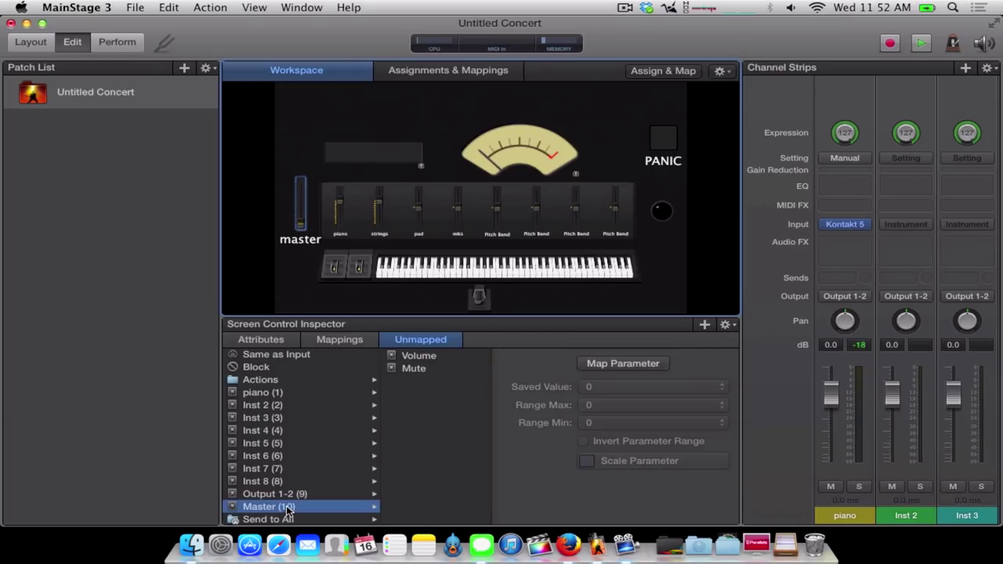
click(427, 356)
click(609, 365)
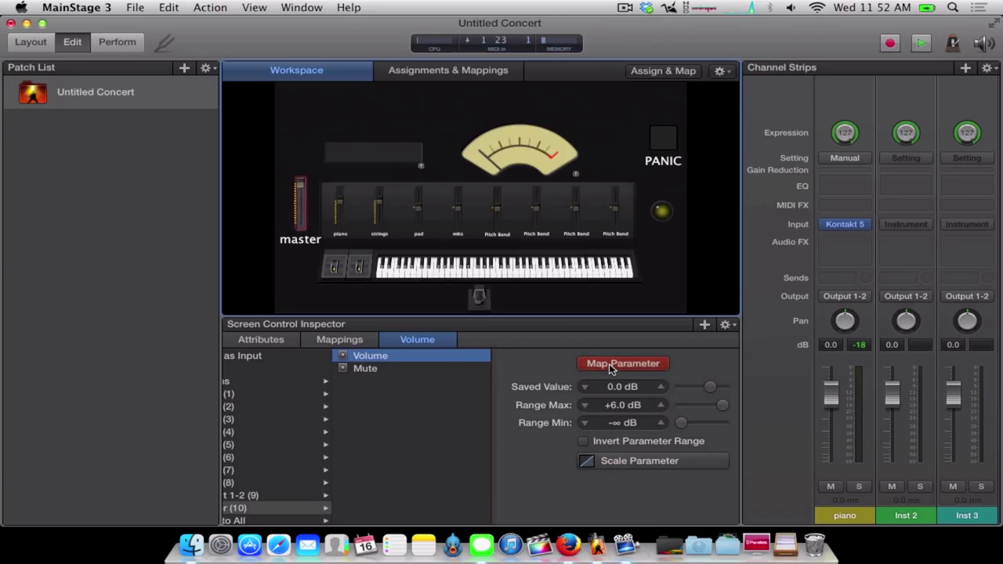
click(608, 364)
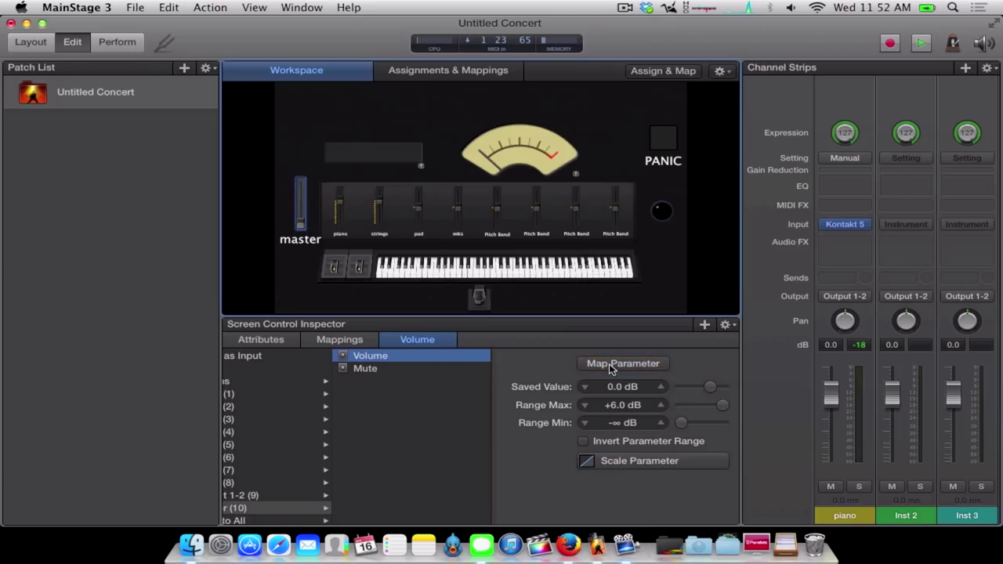
scroll(962, 352, right, 2)
scroll(962, 352, right, 5)
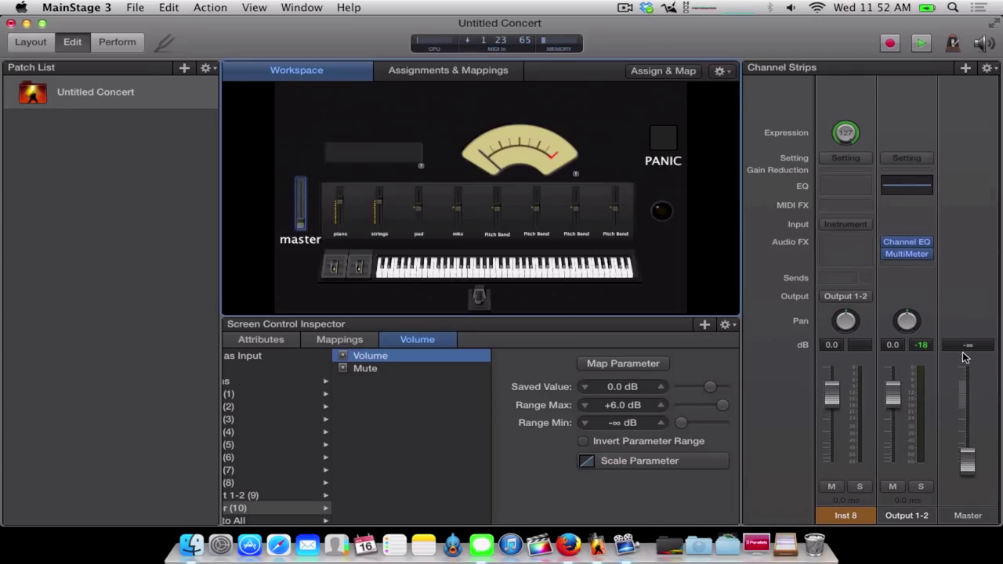
click(339, 210)
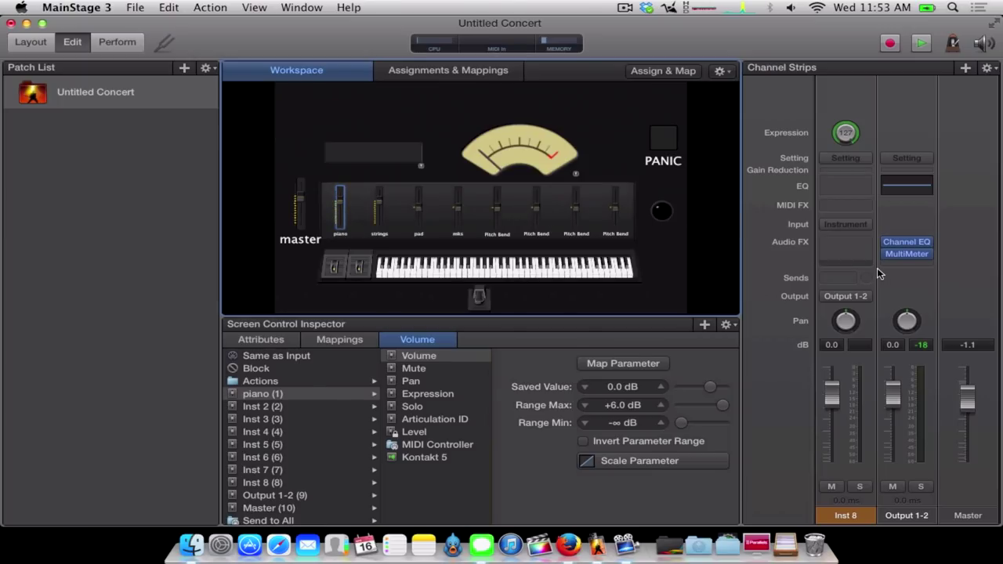
- Select the strings fader to map it to Inst 2 Volume
click(378, 210)
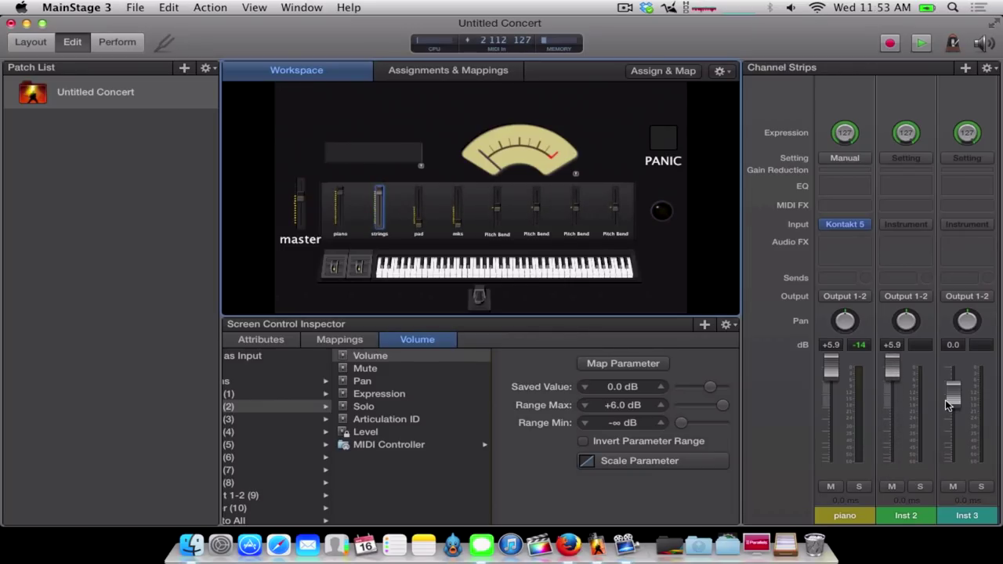
- Rename the Inst 2 channel strip to strings
click(905, 517)
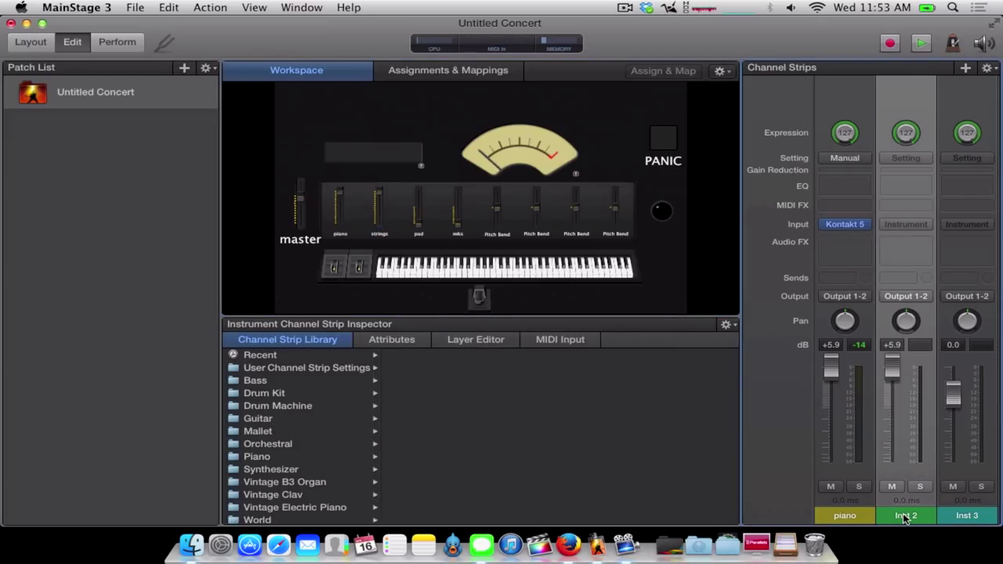
double_click(906, 515)
text(str)
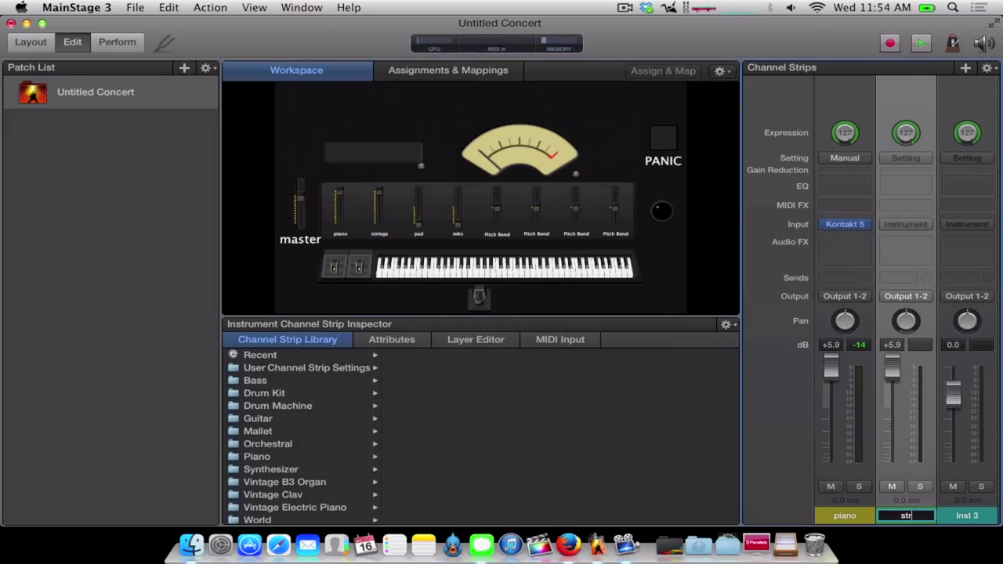
text(nings)
key(Return)
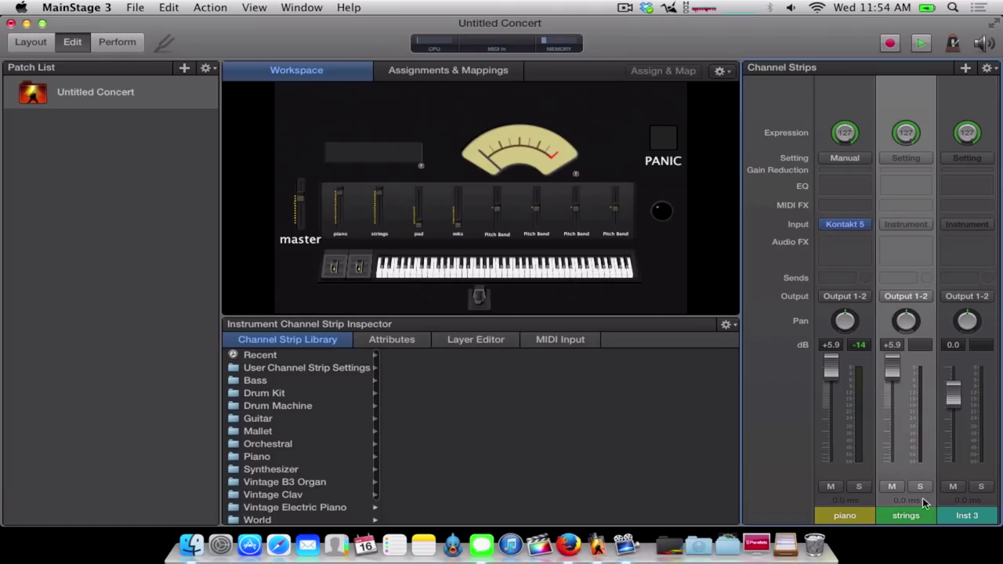
- Select the pad fader, pick Inst 3 as its target, and select the Inst 3 strip
click(417, 208)
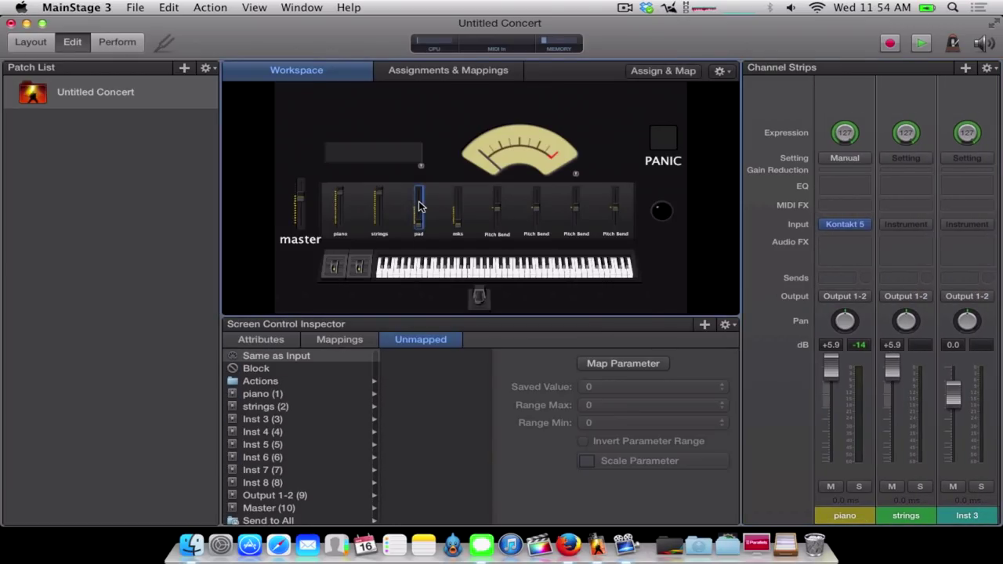
click(267, 422)
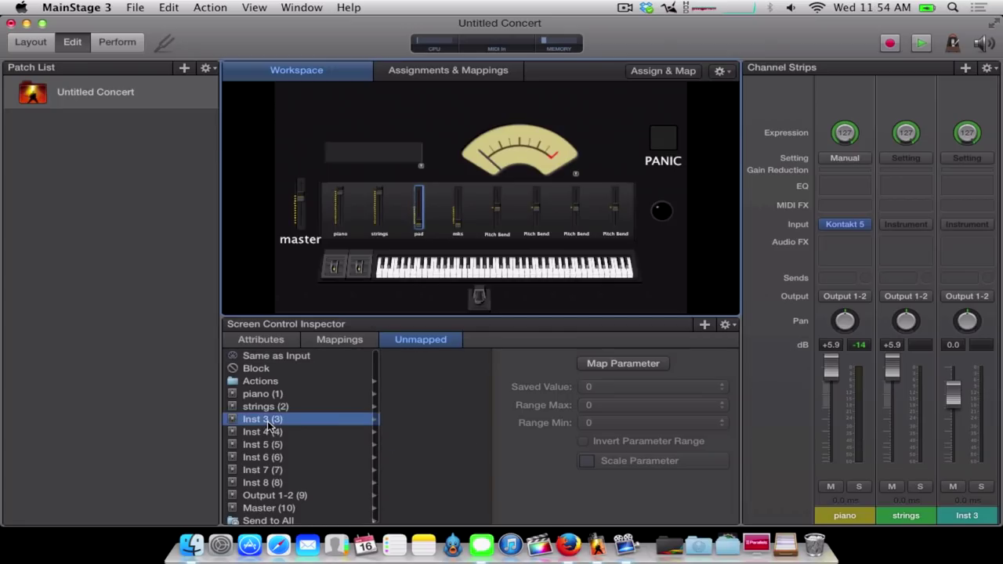
click(968, 515)
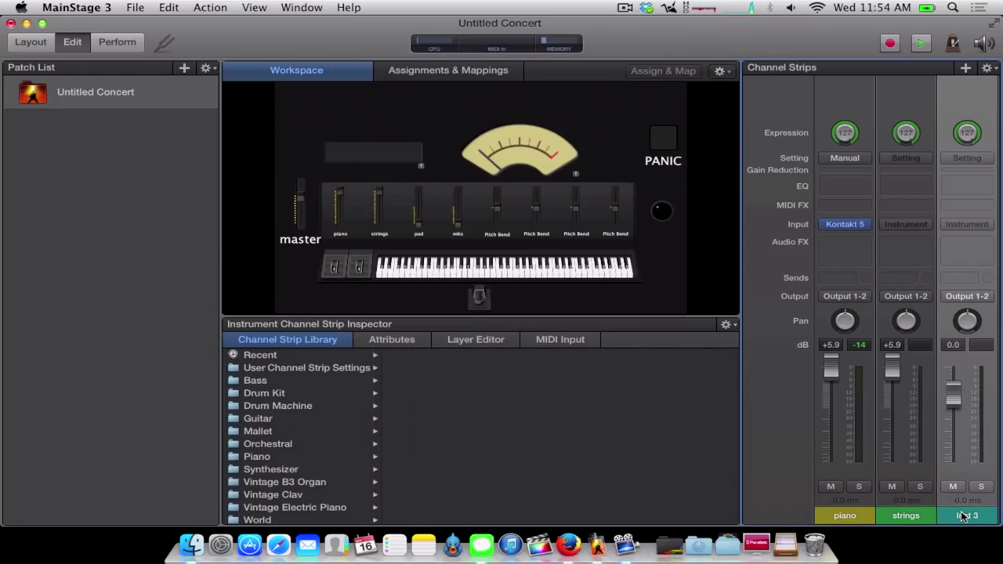
scroll(964, 516, right, 2)
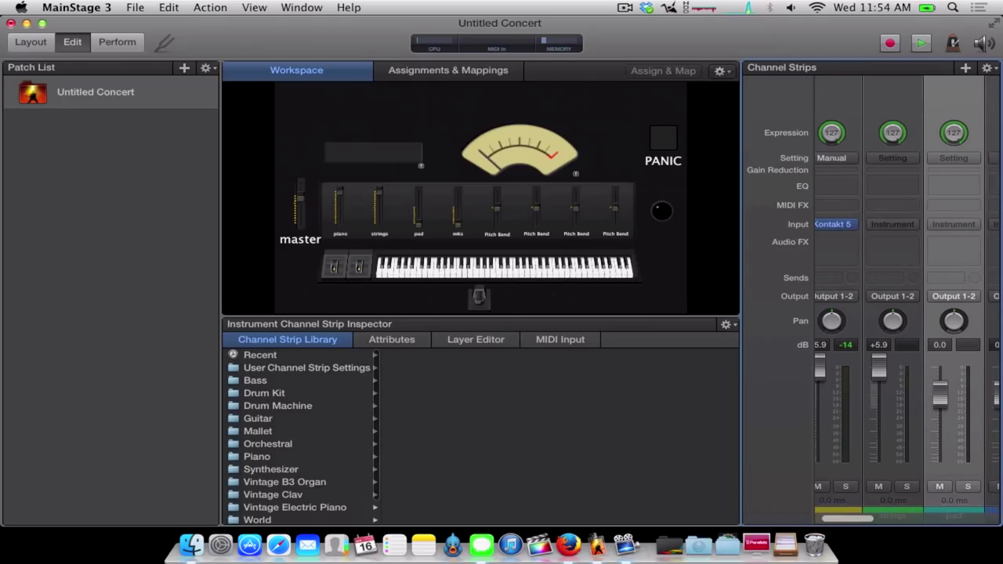
scroll(971, 515, right, 3)
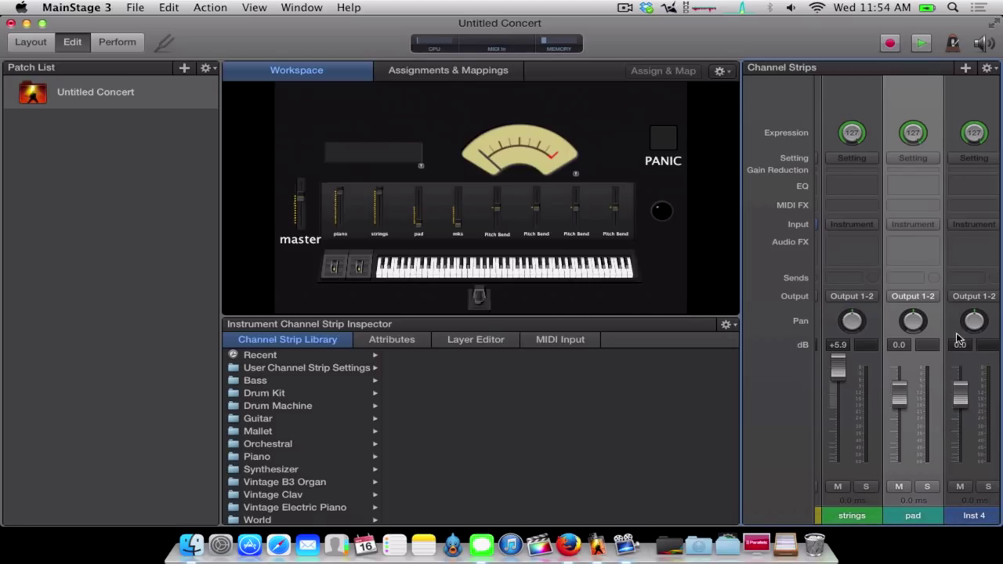
- Rename the Inst 4 channel strip to mks
click(967, 260)
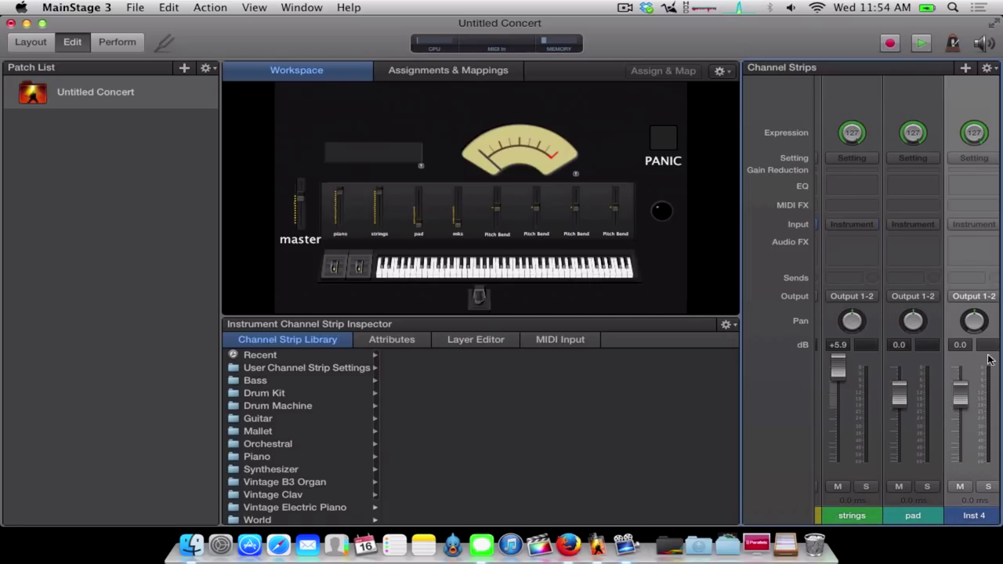
double_click(969, 514)
text(mks)
key(Return)
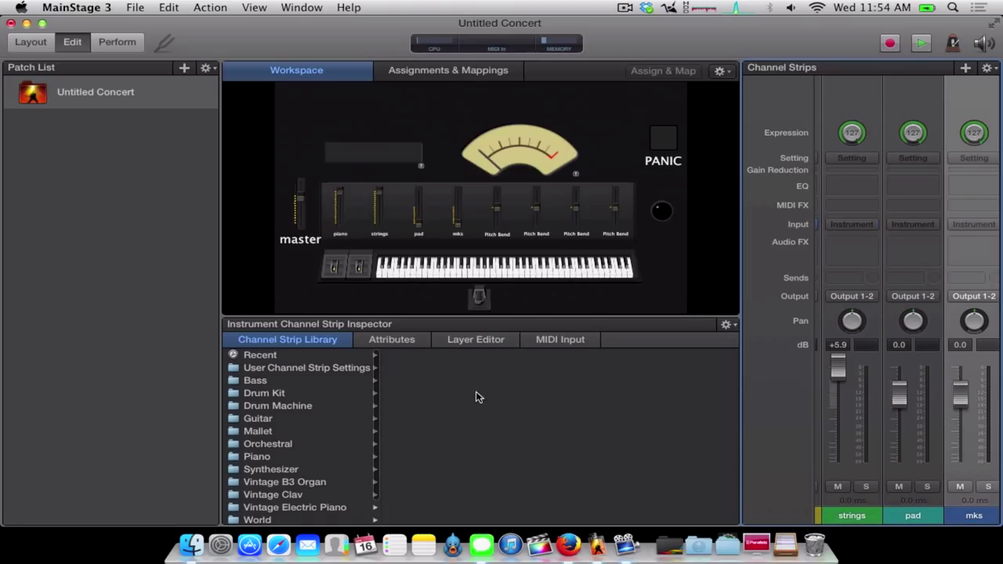
click(419, 210)
- Map the pad fader to the pad (3) channel's Volume
click(275, 420)
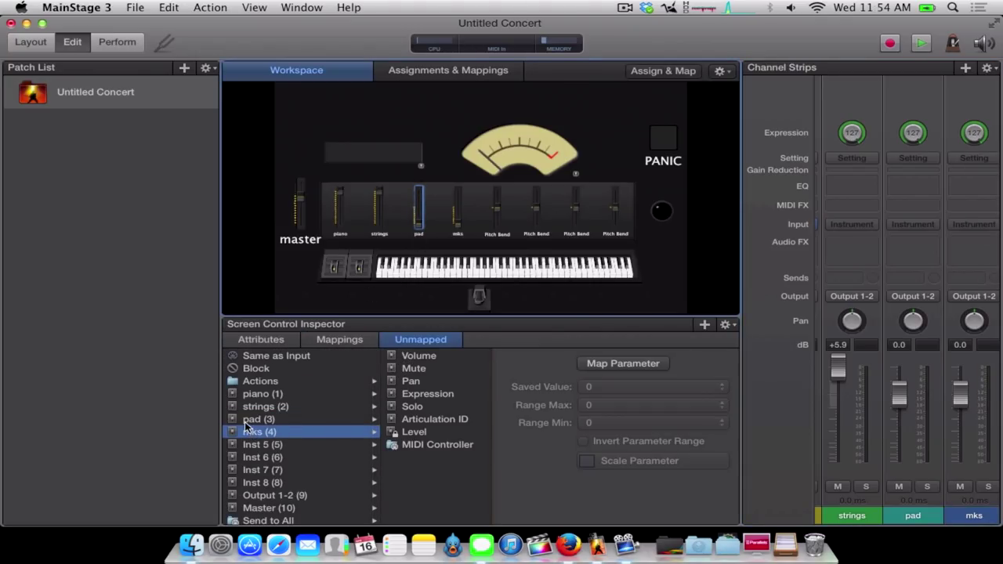
click(407, 359)
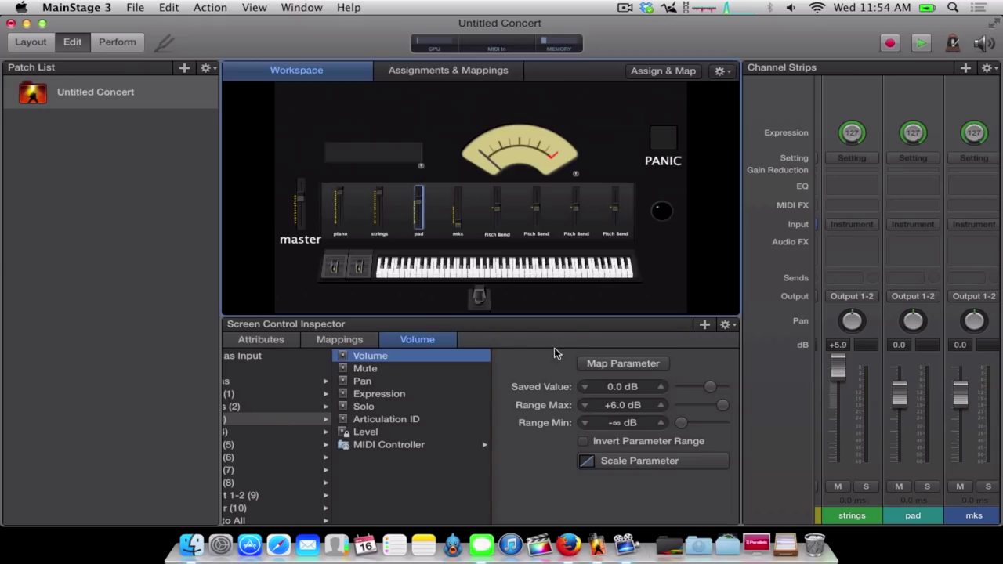
click(598, 364)
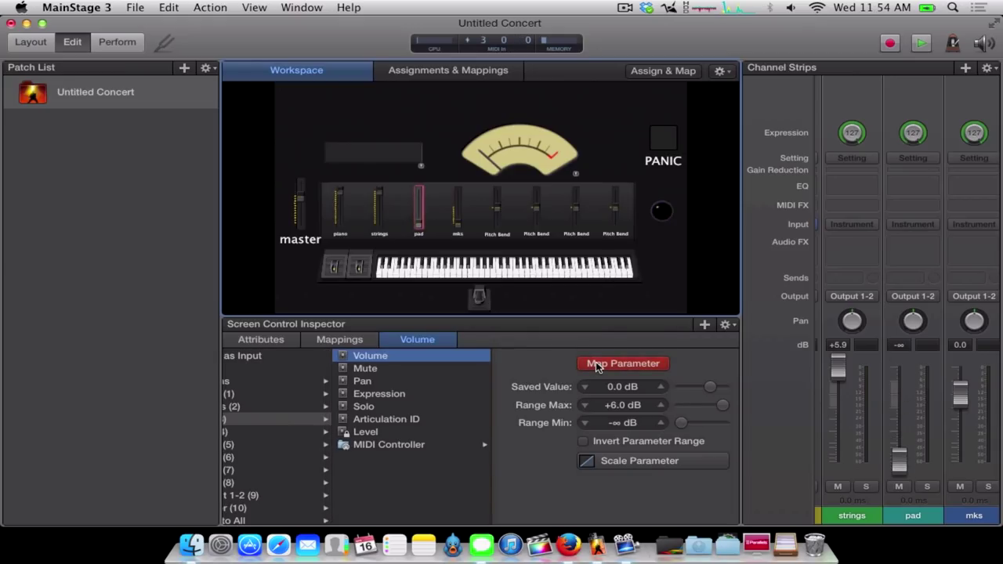
scroll(246, 436, left, 3)
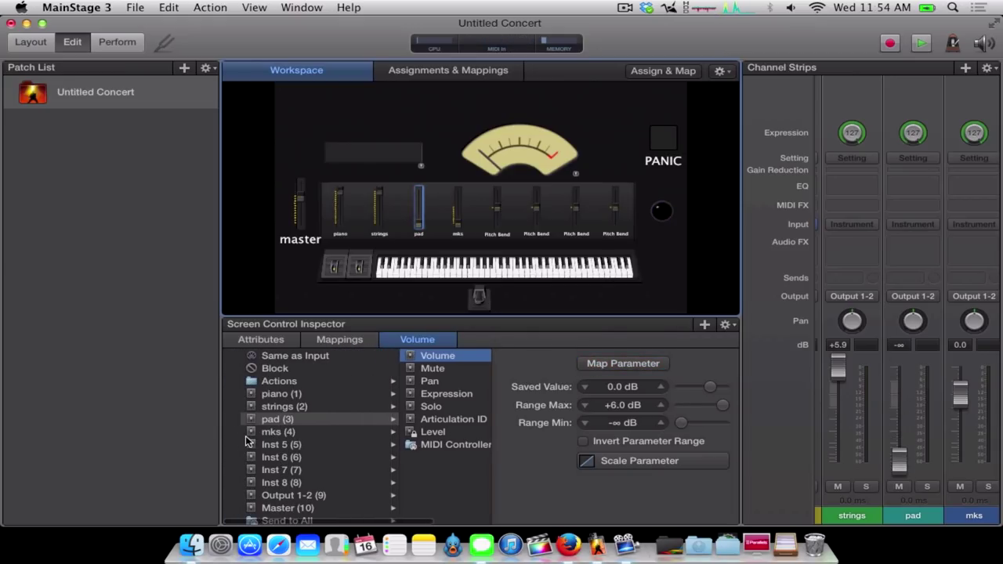
- Map the mks fader to the mks (4) channel's Volume
click(461, 190)
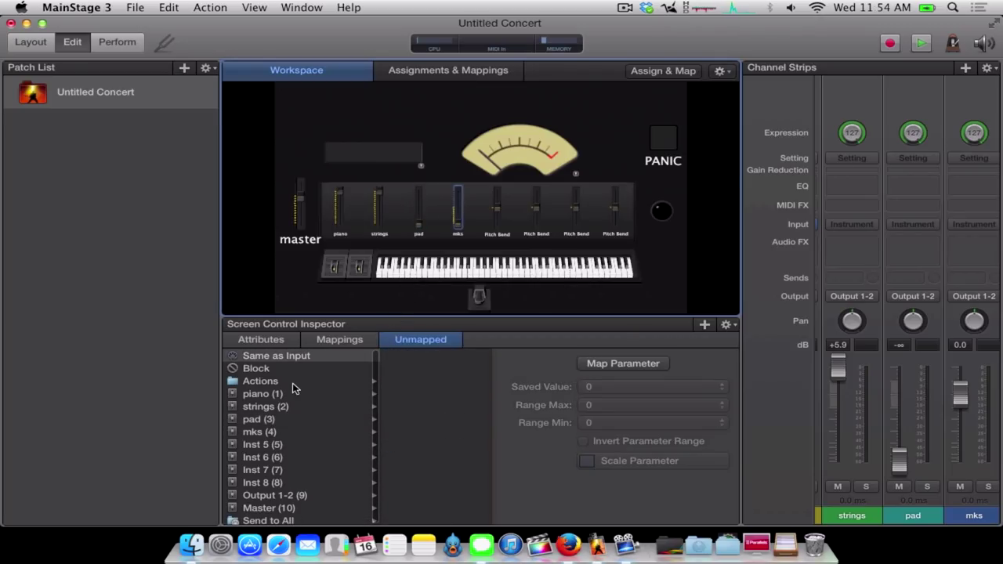
click(264, 431)
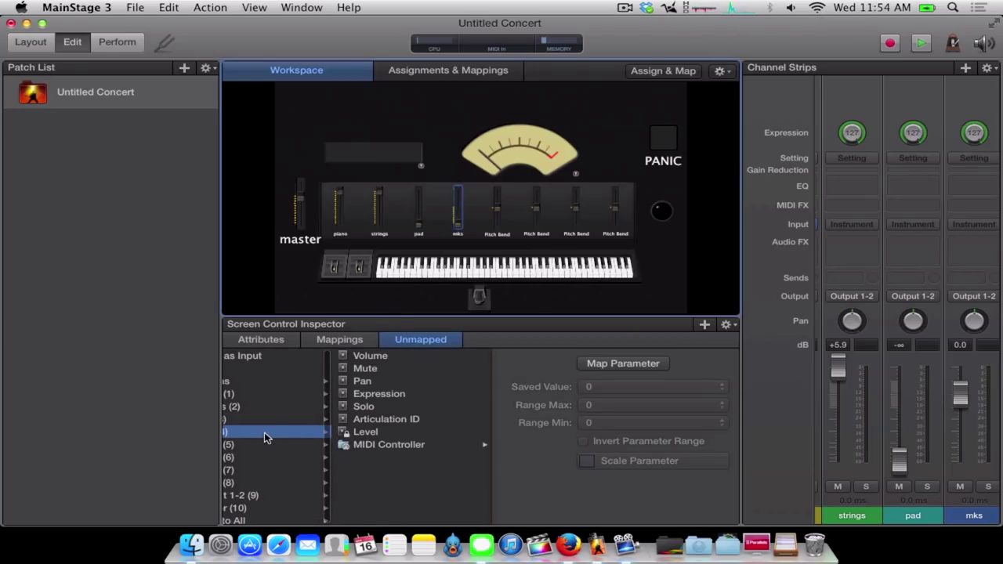
click(417, 356)
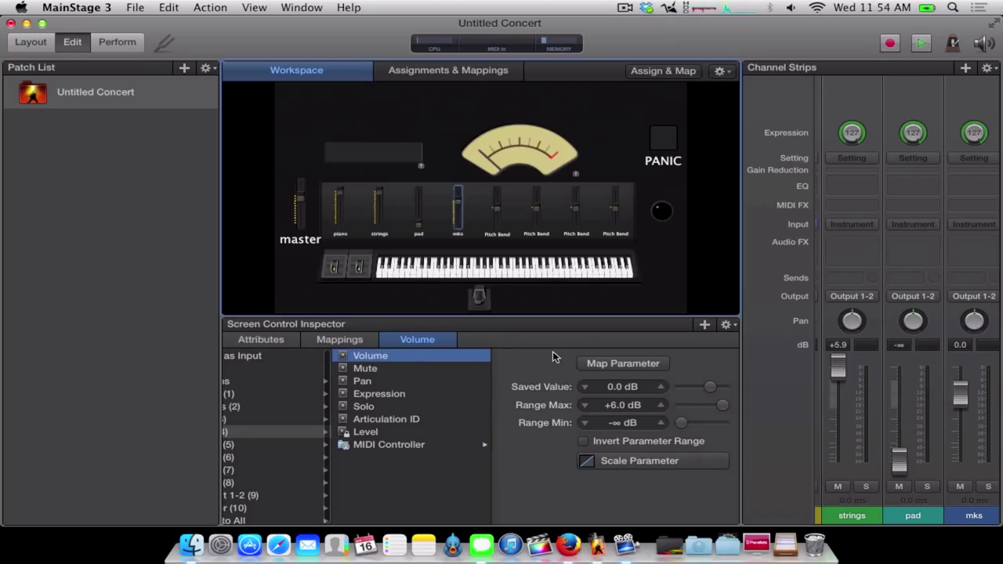
click(623, 364)
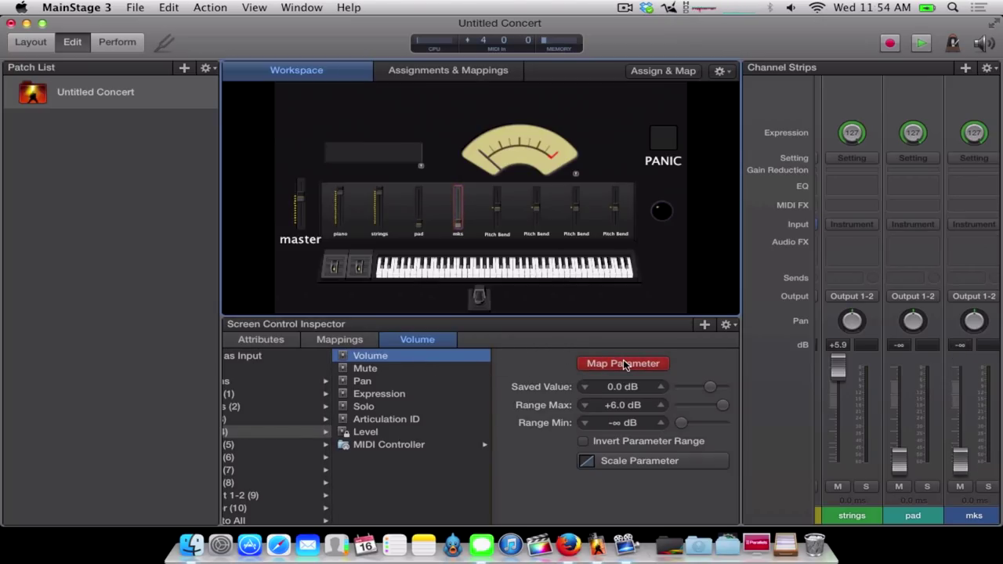
click(619, 363)
- In Layout mode, select Keyboard 1 and then each of the four Pitch Bend faders
click(31, 42)
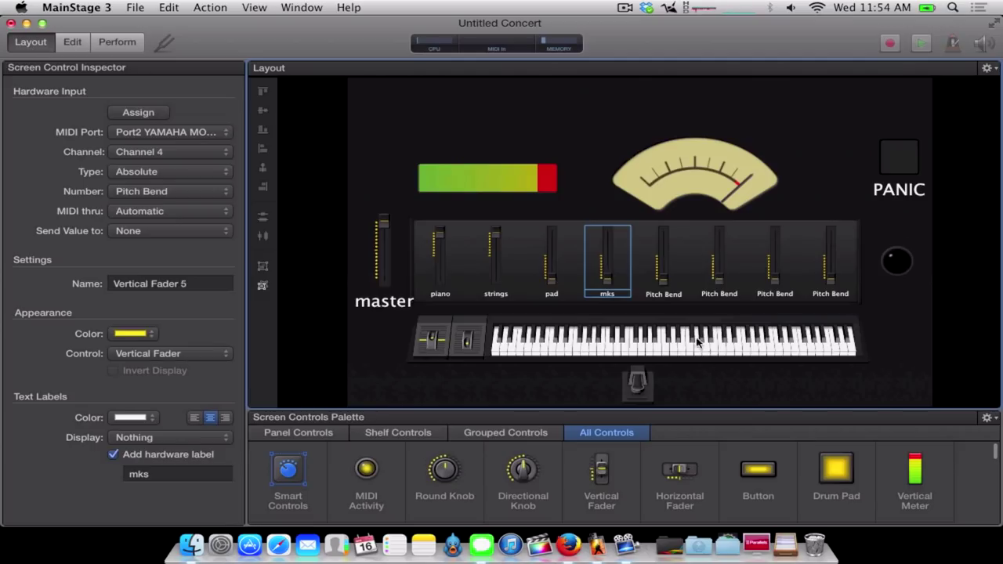
click(658, 290)
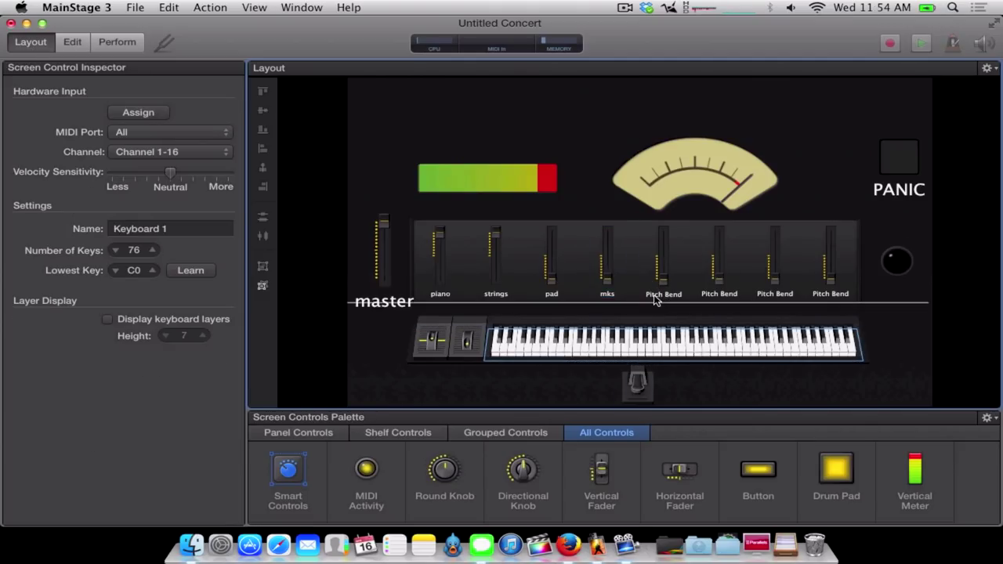
click(663, 251)
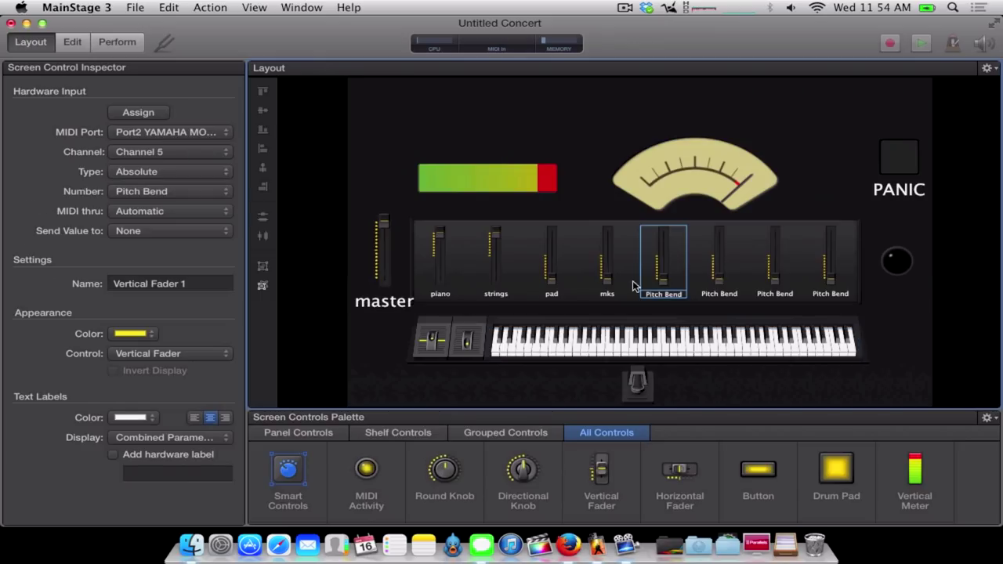
click(718, 251)
click(775, 250)
click(830, 251)
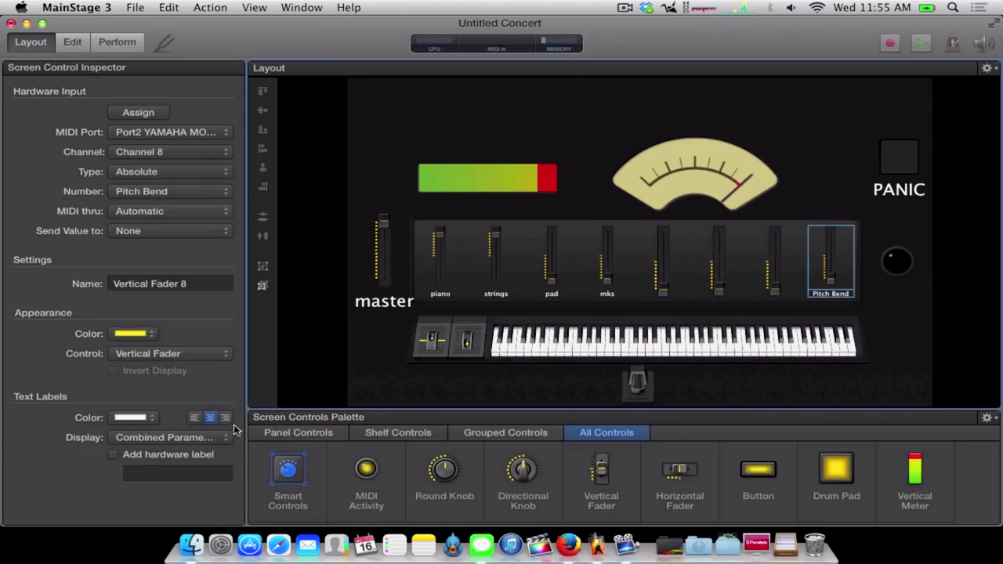
- In Edit mode, map the PANIC pad to the Actions > Panic action
key(super+1)
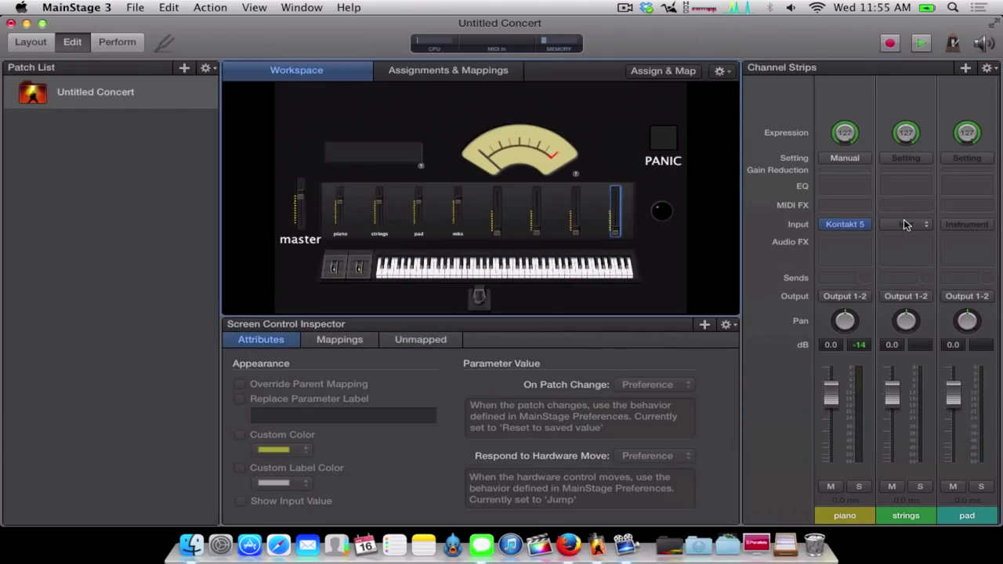
click(663, 139)
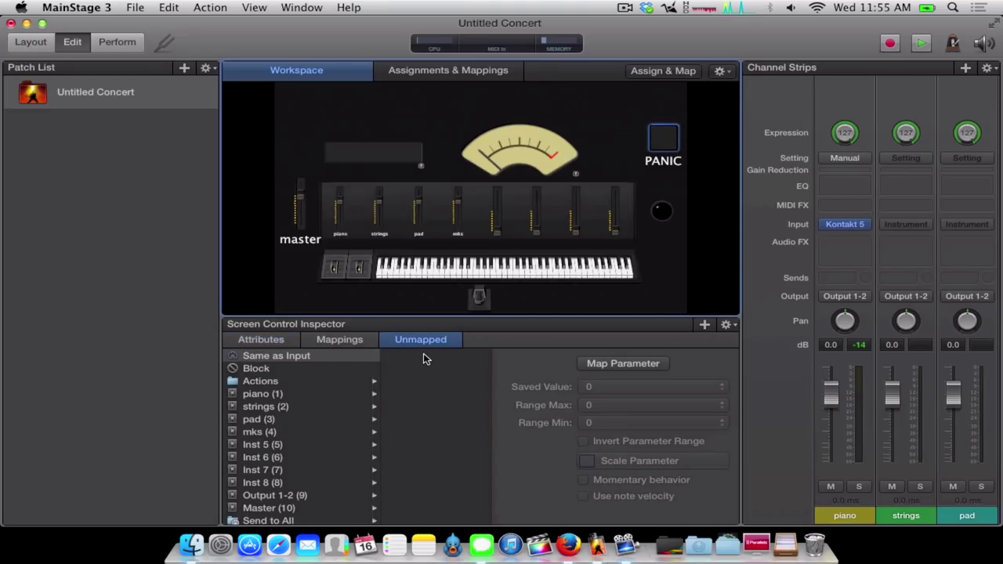
click(260, 380)
scroll(460, 503, down, 8)
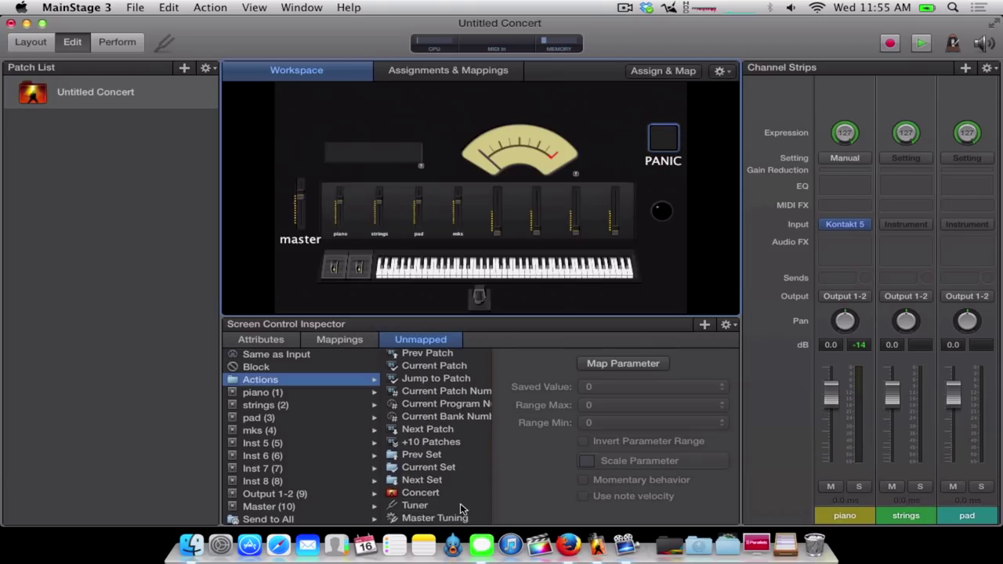
click(407, 427)
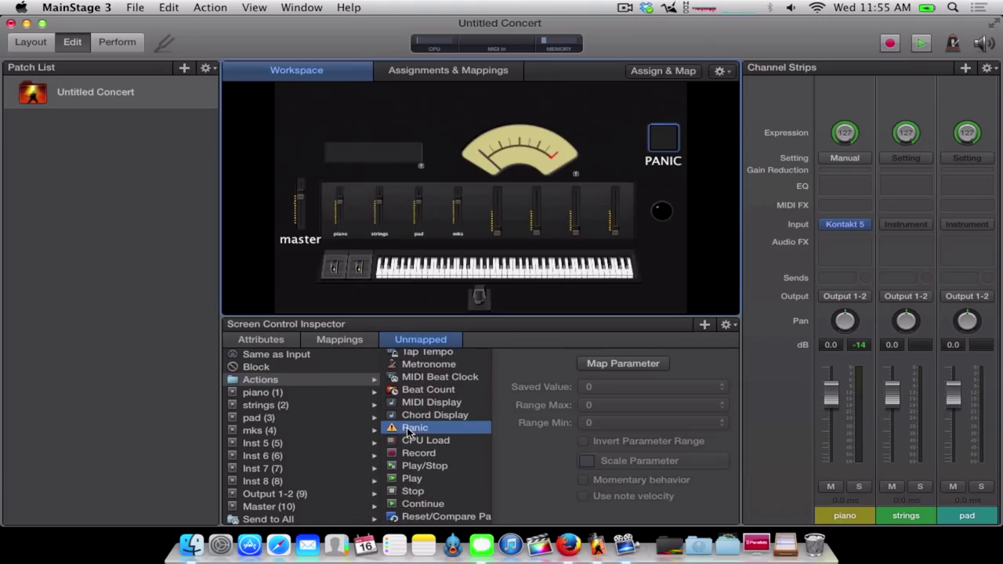
click(657, 364)
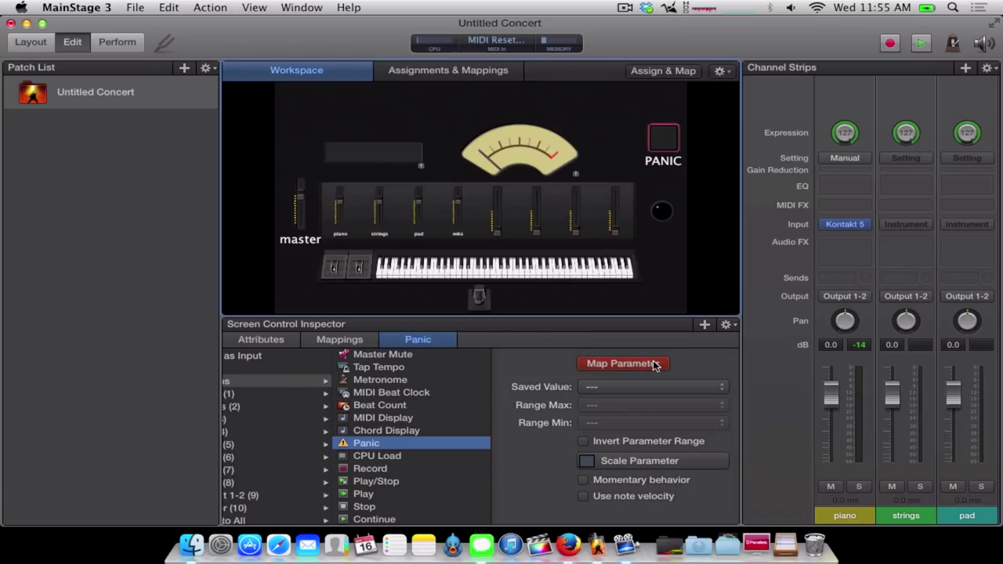
click(656, 364)
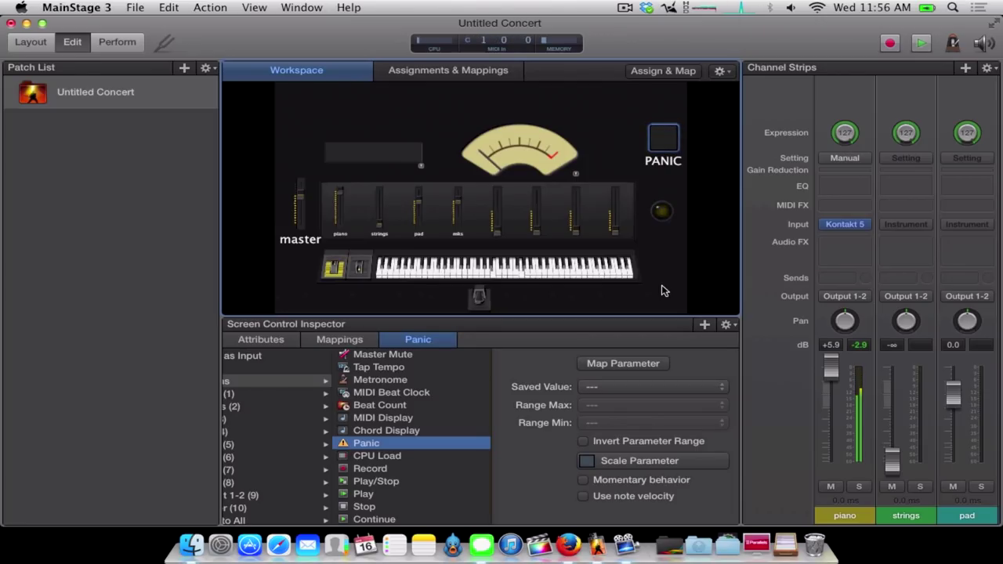
- Load the EXS24 (Sampler) Stereo Full Strings instrument on the strings channel strip
click(380, 206)
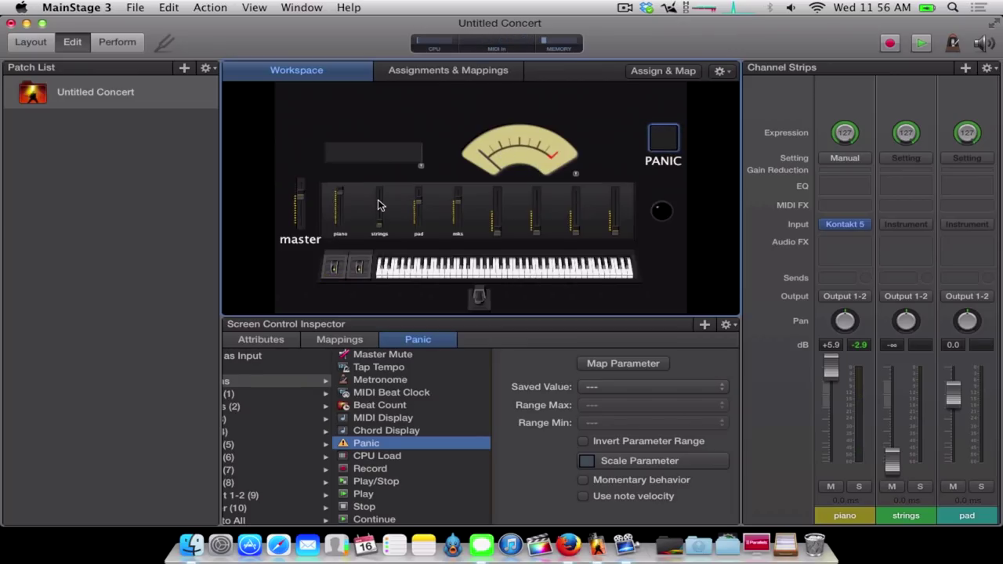
click(906, 224)
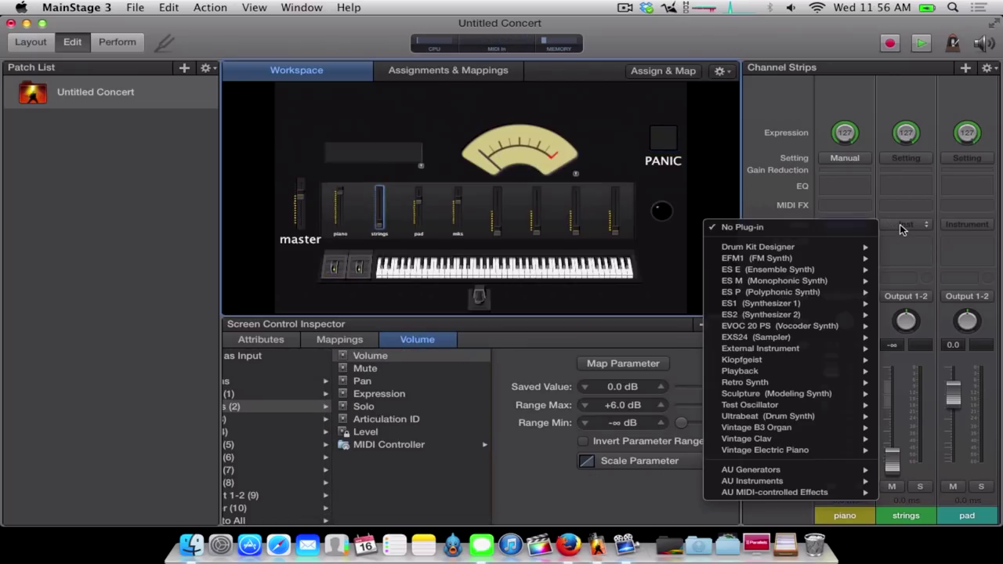
mouse_move(797, 450)
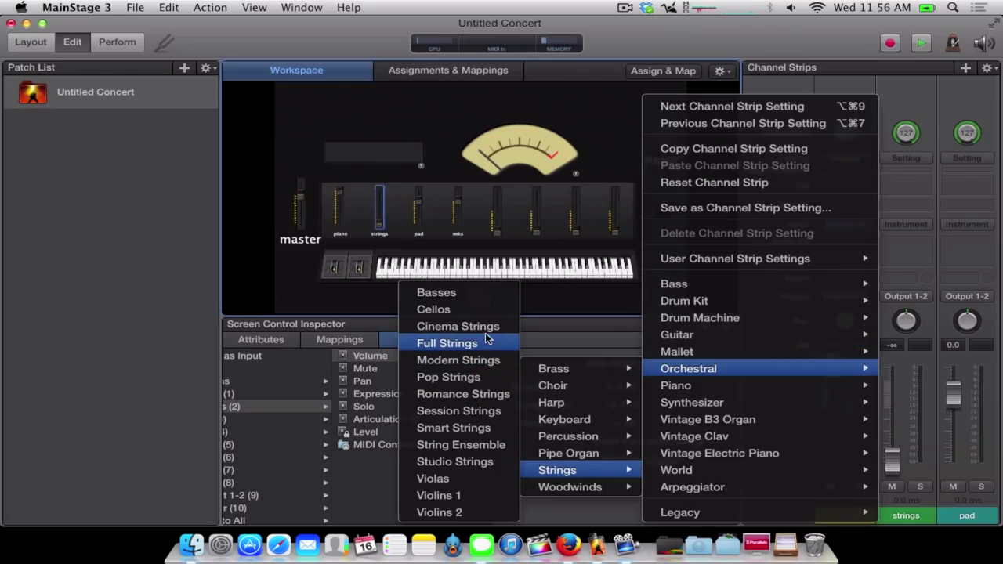
click(484, 338)
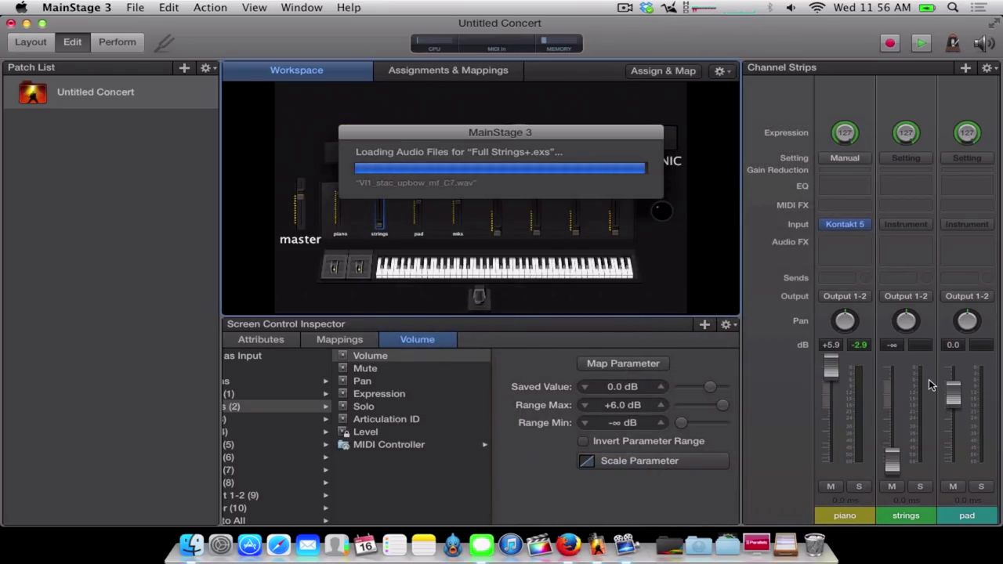
scroll(928, 379, right, 2)
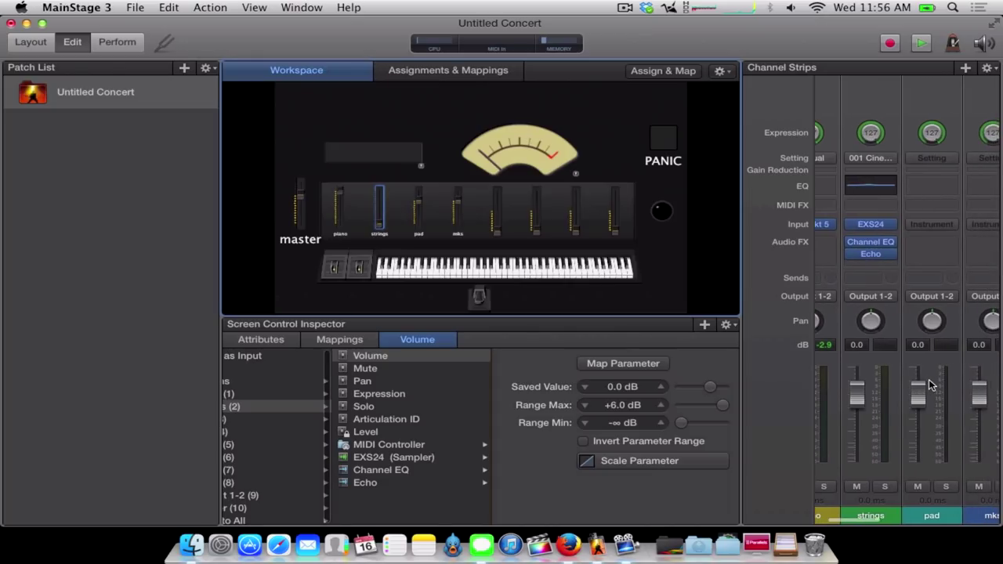
- Load the Synthesizer > Pad > Soft Analog Pad setting onto the pad channel strip
click(926, 157)
click(923, 155)
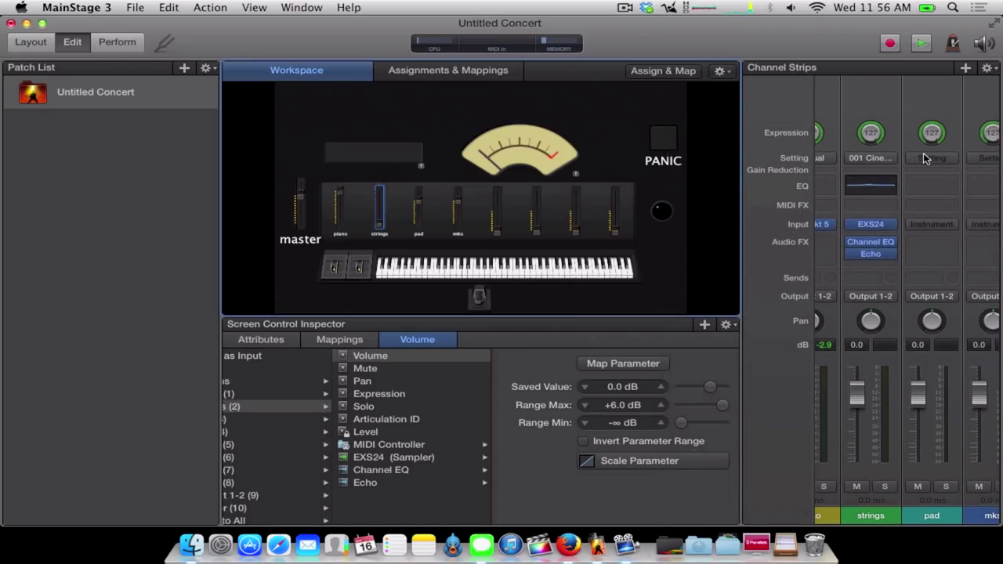
click(923, 154)
mouse_move(725, 401)
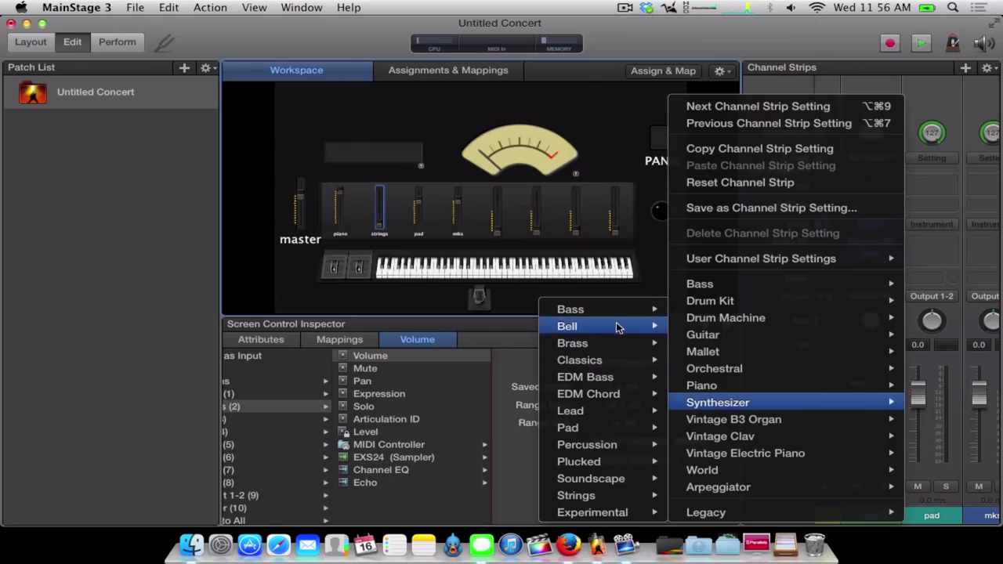
mouse_move(609, 428)
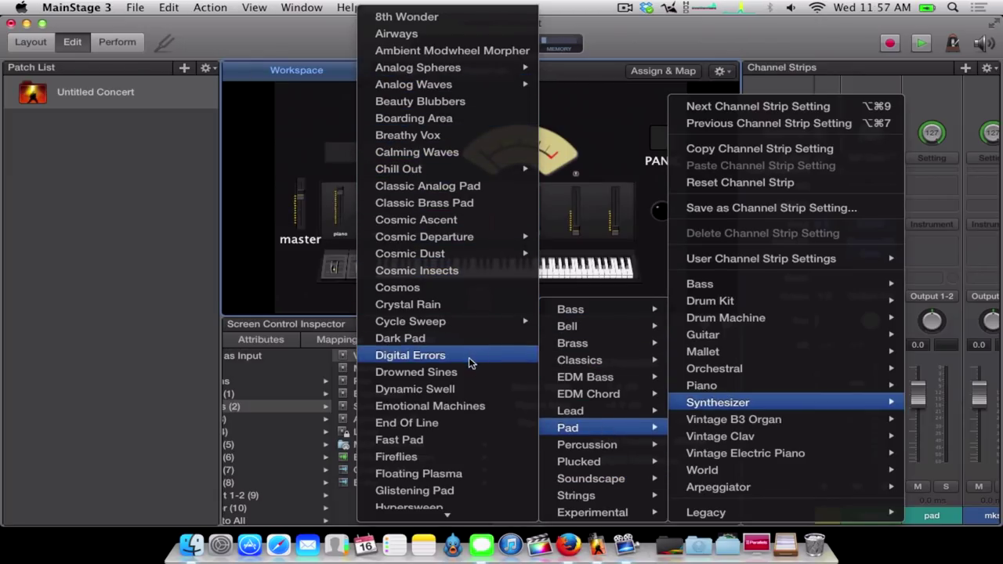
scroll(470, 405, down, 5)
scroll(474, 392, up, 2)
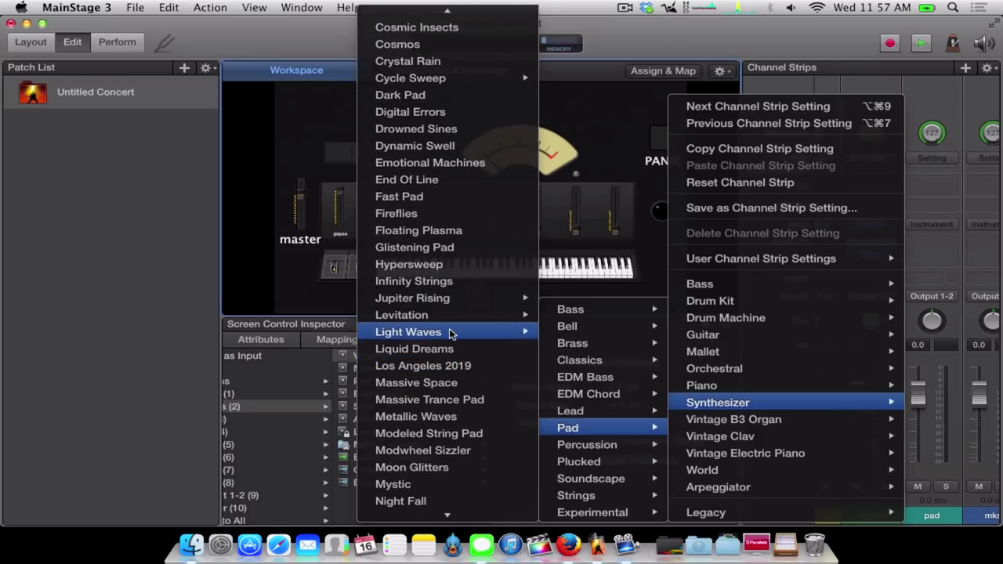
scroll(451, 333, down, 10)
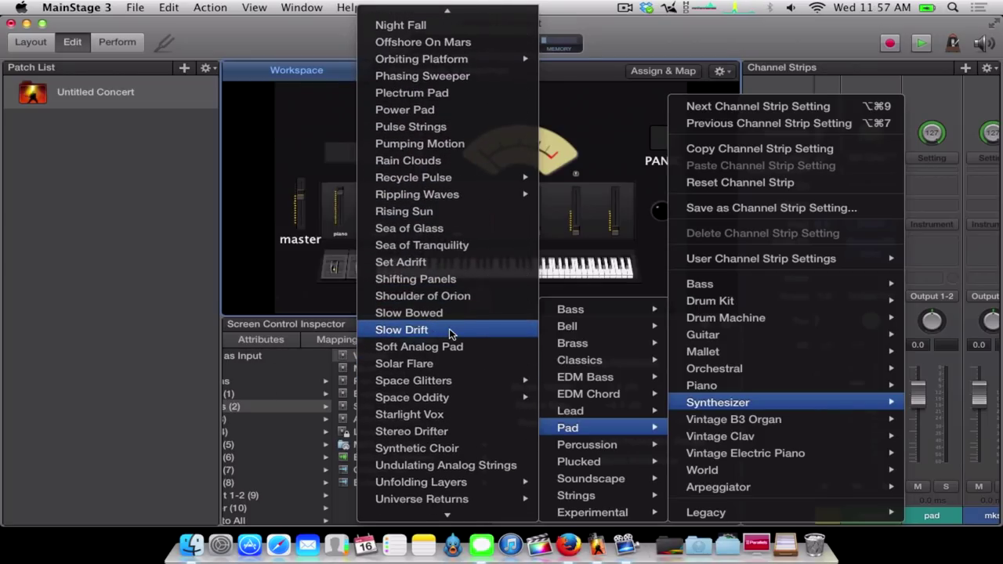
scroll(451, 335, down, 1)
click(451, 329)
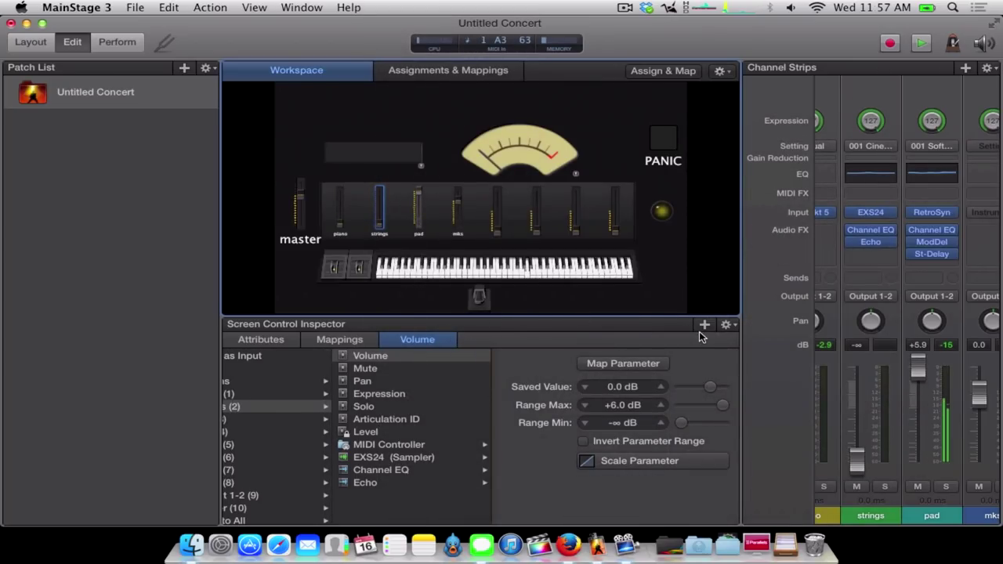
- Insert Kontakt 5 (Stereo) as the instrument on the mks channel strip
scroll(870, 364, right, 5)
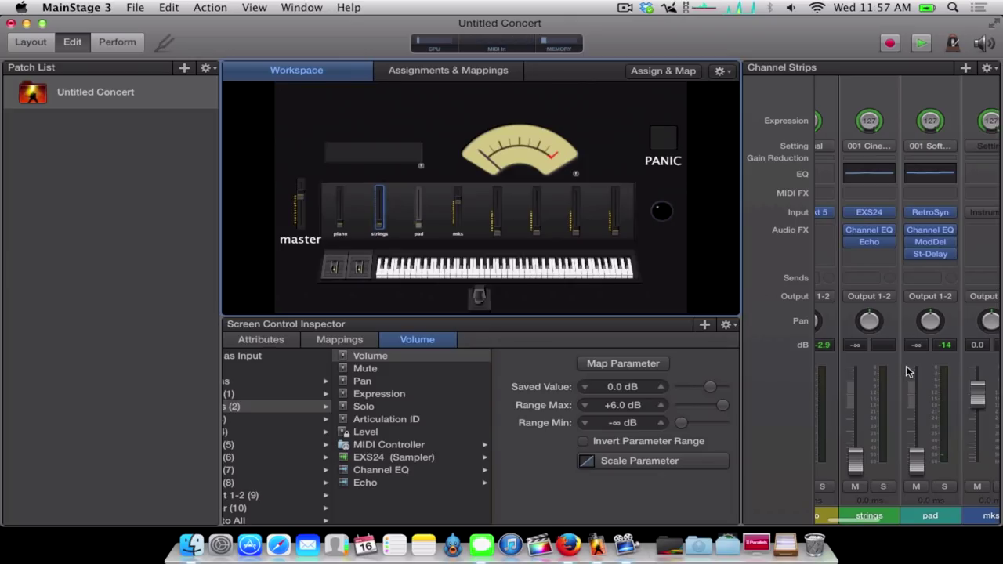
scroll(888, 376, left, 2)
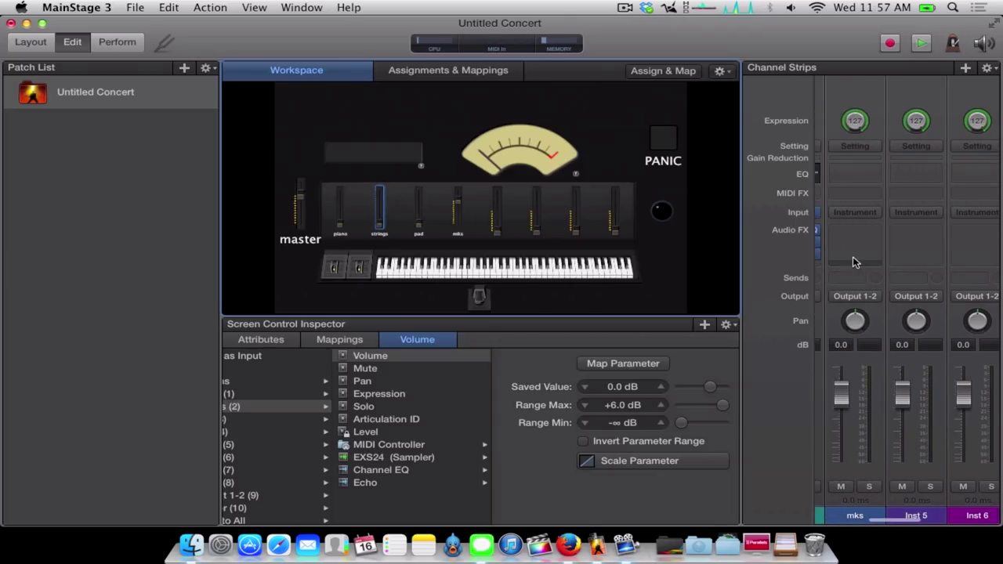
click(857, 215)
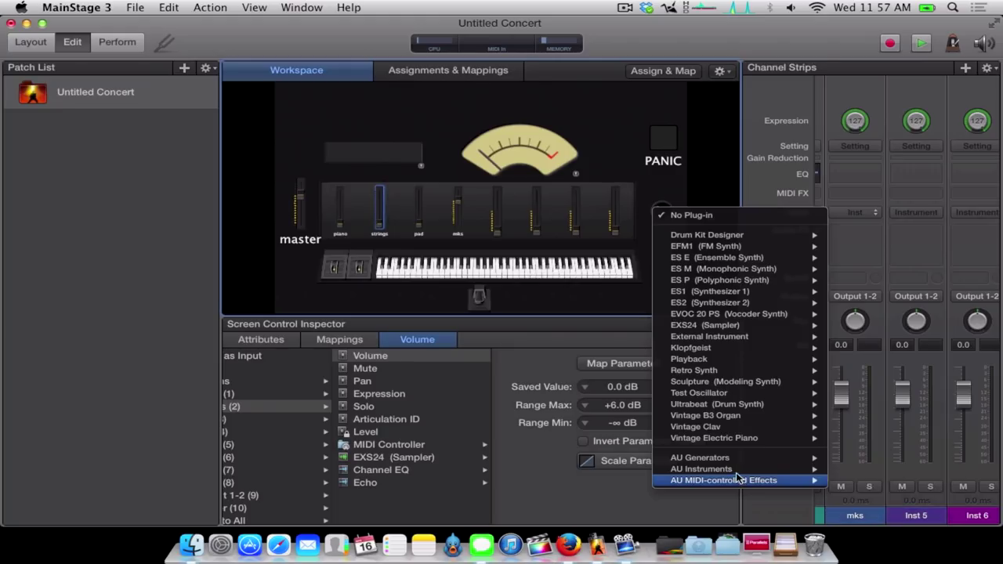
mouse_move(742, 473)
mouse_move(859, 478)
mouse_move(773, 479)
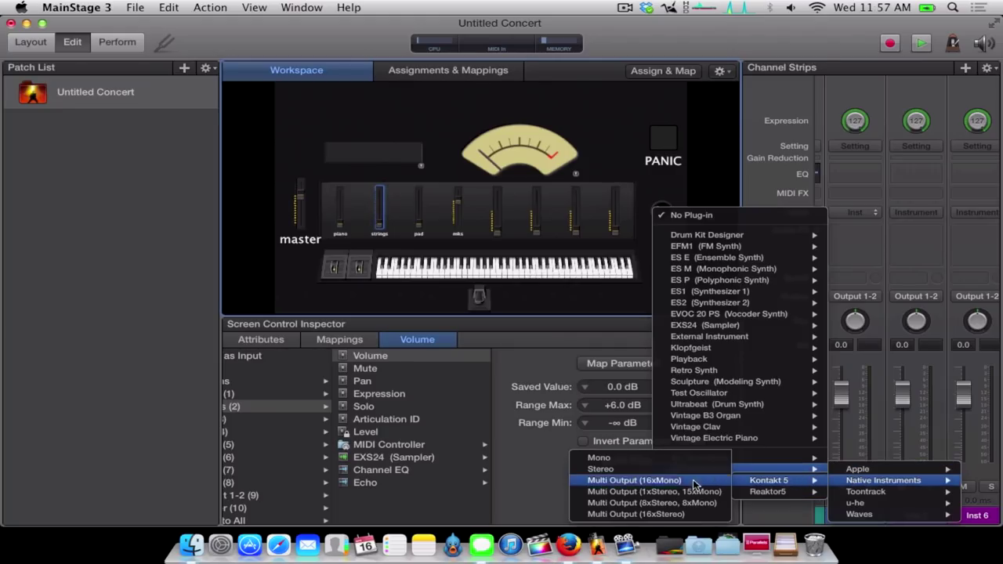
click(650, 470)
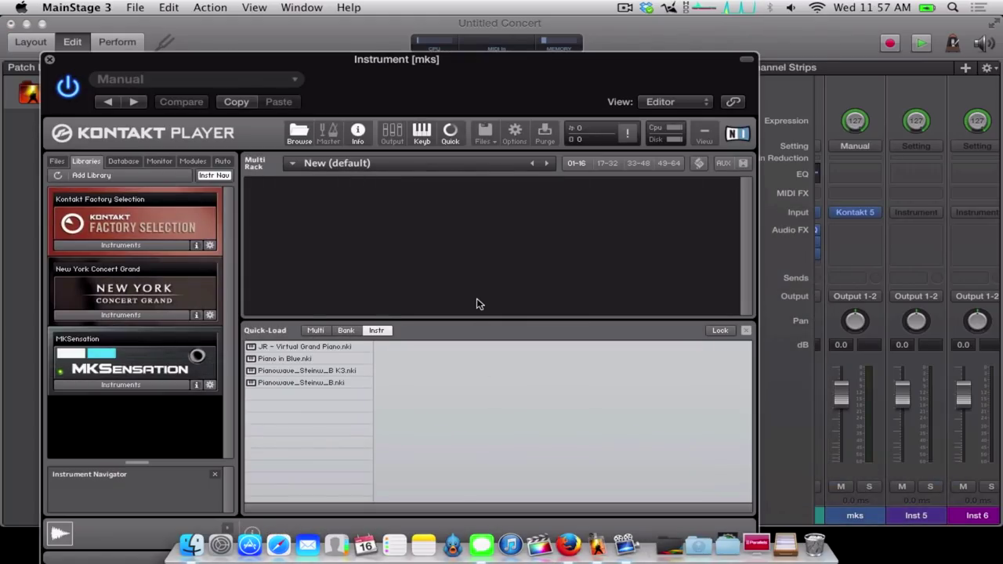
- Load 00 MKS-20 Default from the MKSensation library into Kontakt
click(134, 385)
double_click(122, 266)
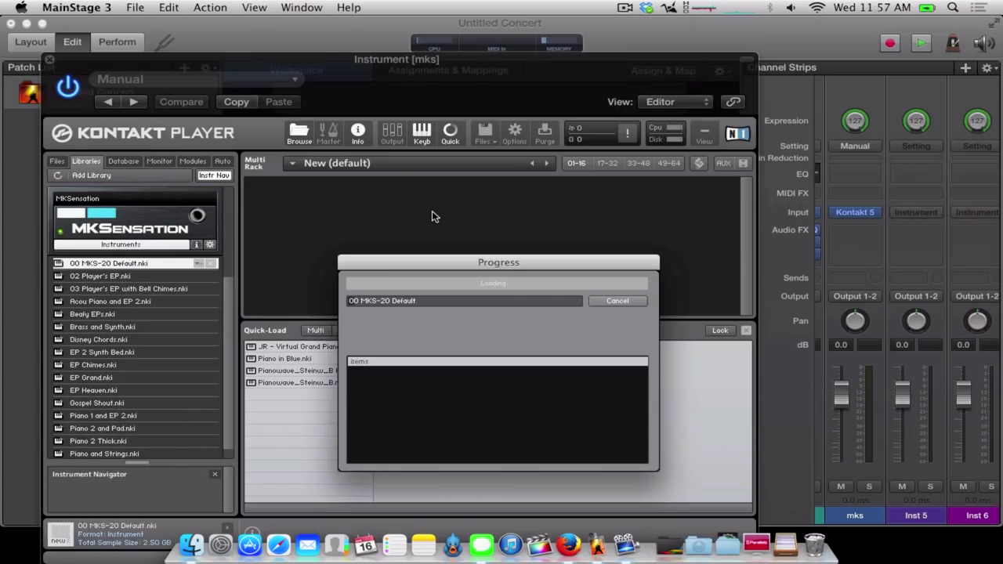
drag(453, 68, 517, 40)
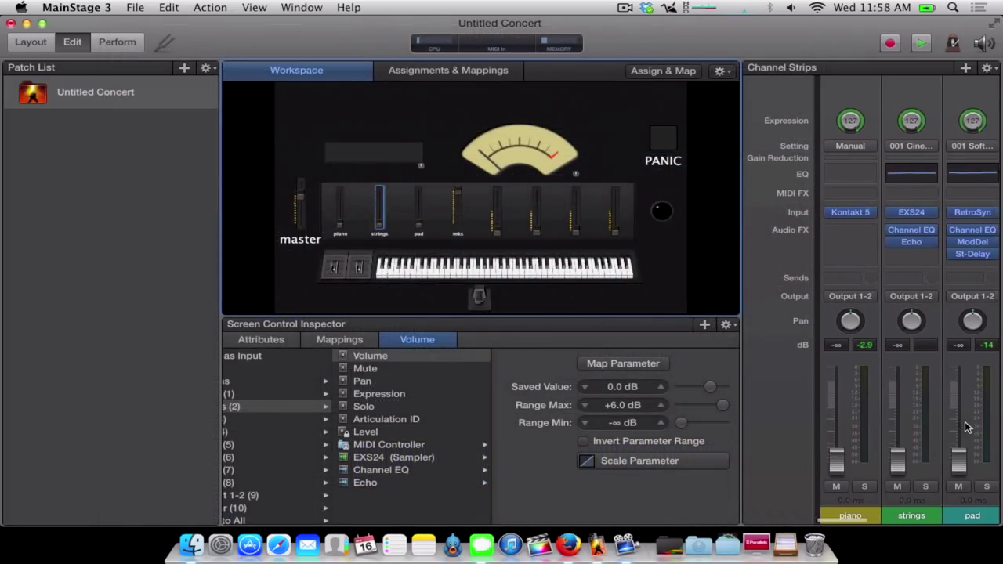
scroll(964, 427, right, 5)
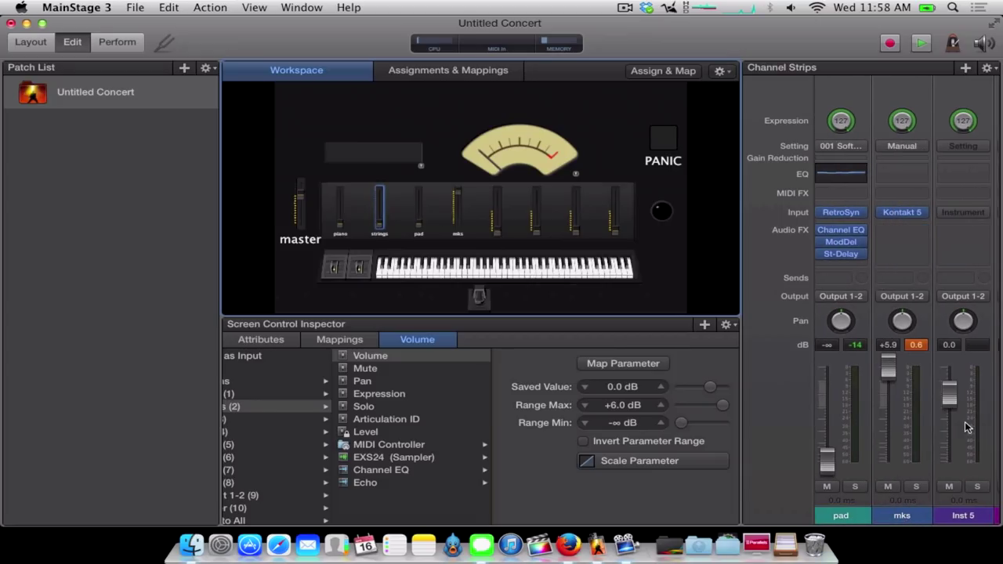
scroll(965, 427, right, 3)
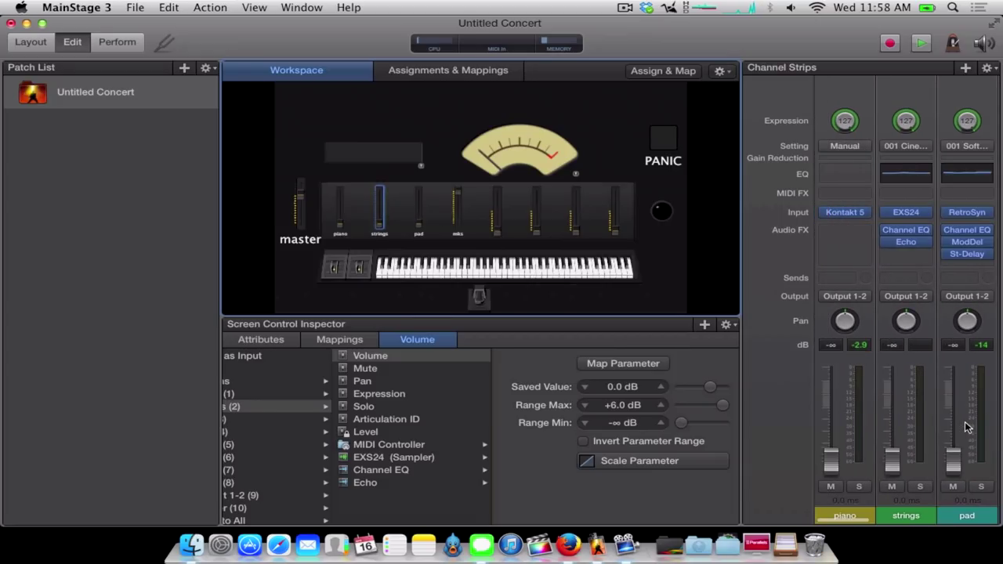
- Scroll through the channel strips and widen the panel so channel names show fully
scroll(921, 239, right, 2)
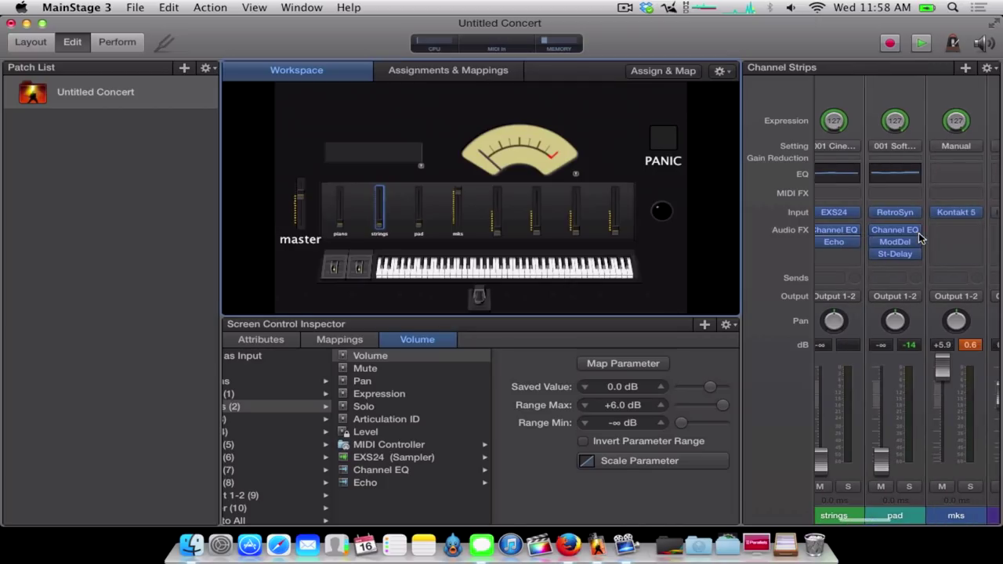
scroll(920, 238, right, 1)
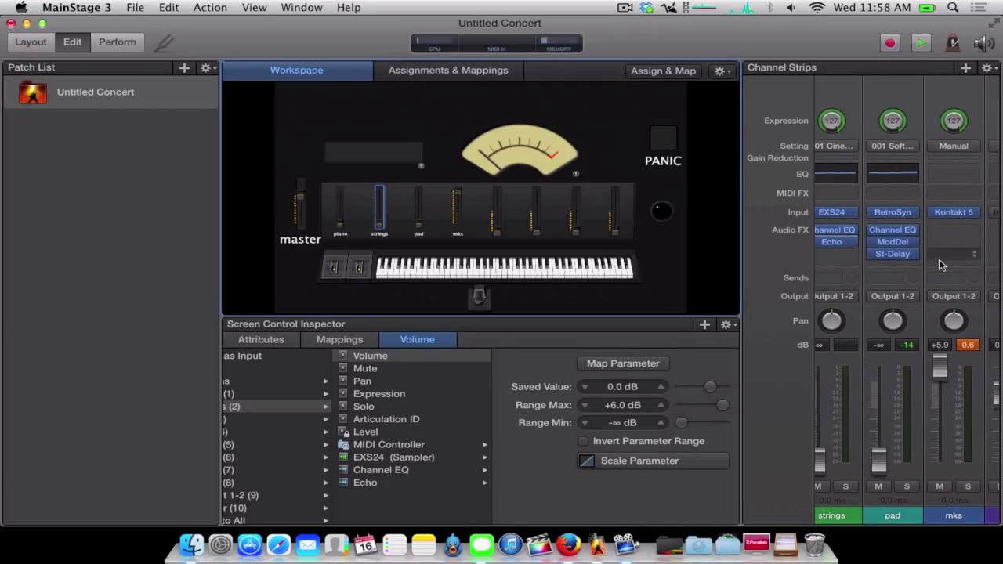
scroll(945, 259, right, 5)
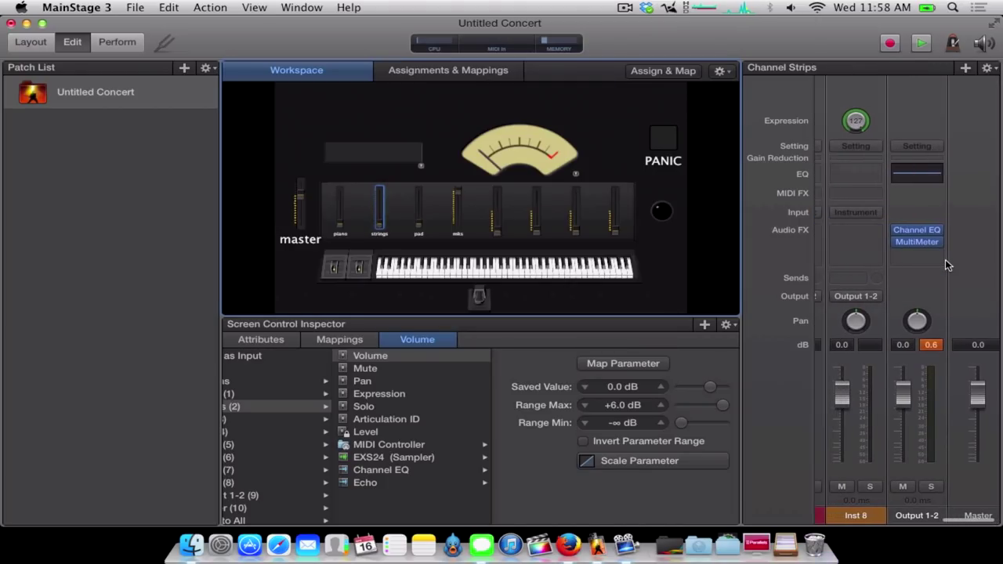
scroll(945, 259, left, 7)
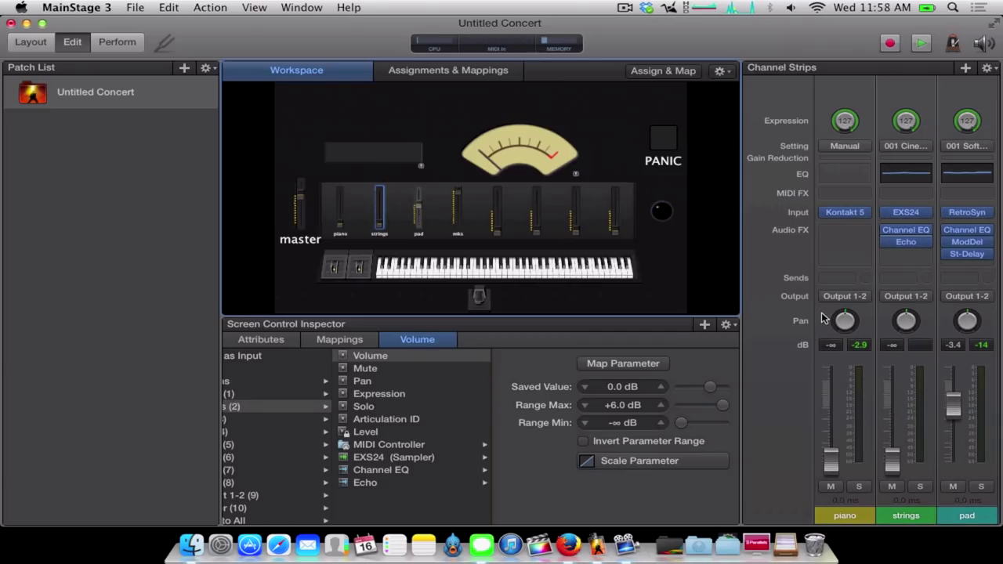
drag(750, 298, 655, 295)
scroll(837, 307, right, 3)
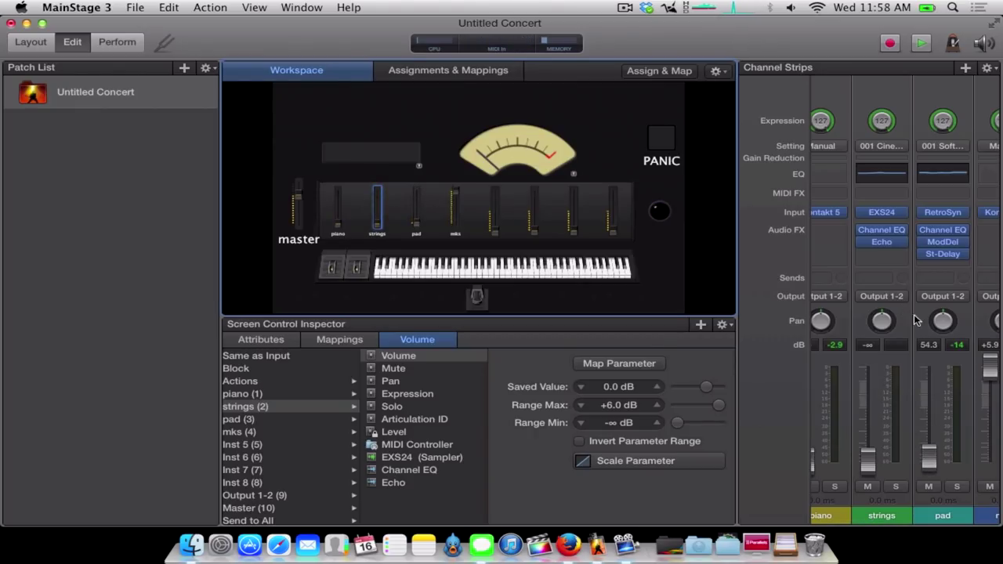
scroll(920, 328, right, 5)
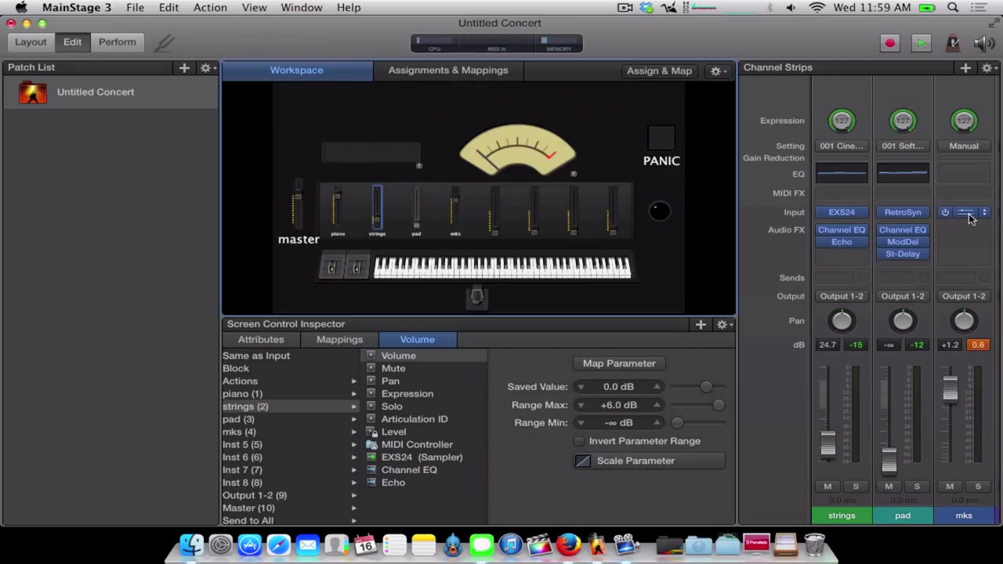
- Check the mks Kontakt 5 window, then show the Untitled Concert's settings in the inspector
click(967, 215)
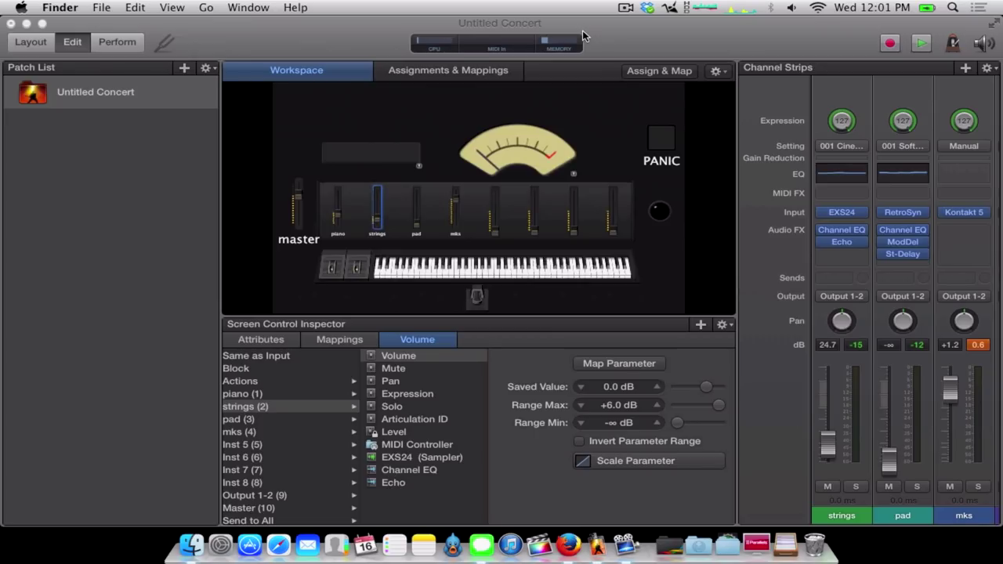
click(186, 206)
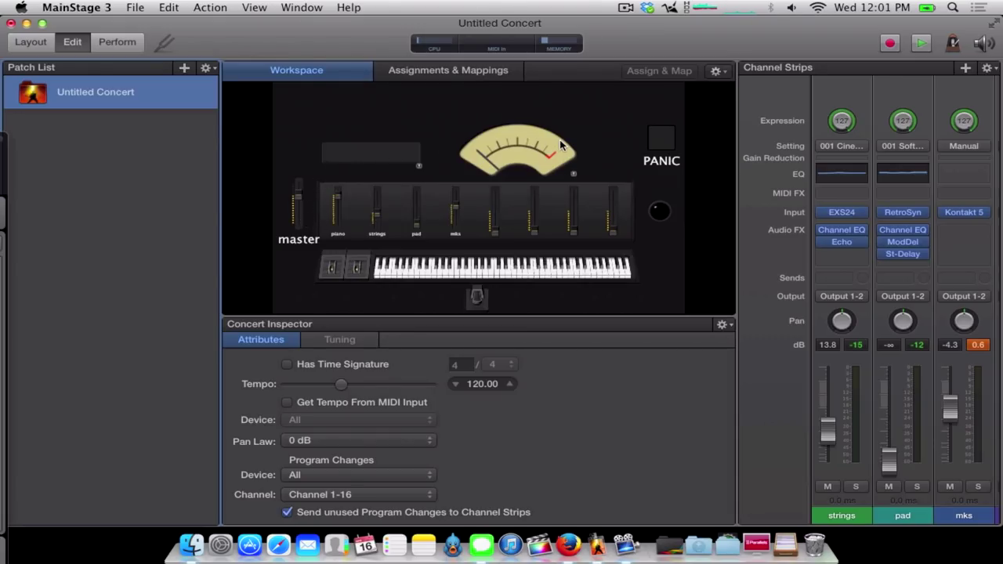
- In Layout mode, place the horizontal meter above the strings fader
click(380, 149)
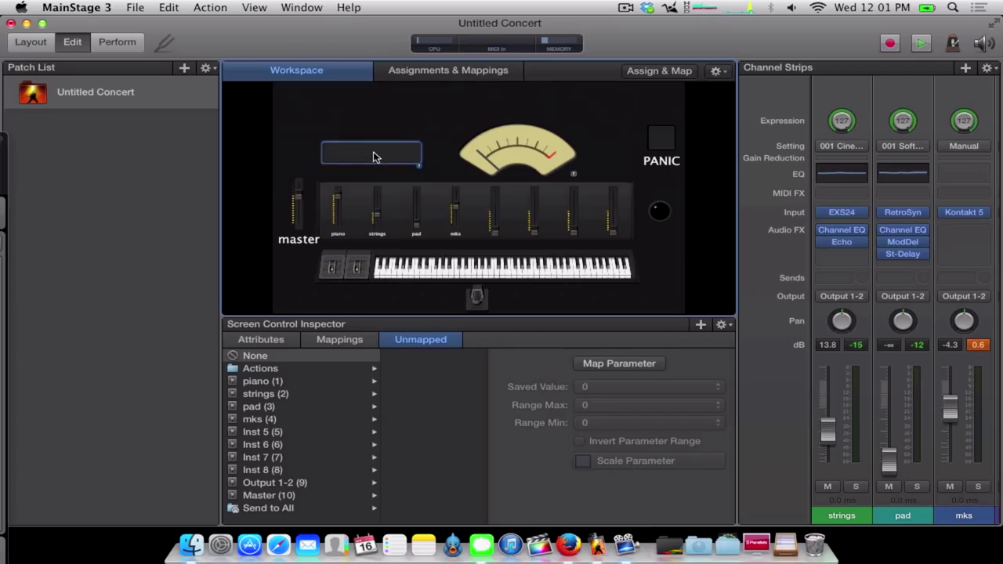
key(super+1)
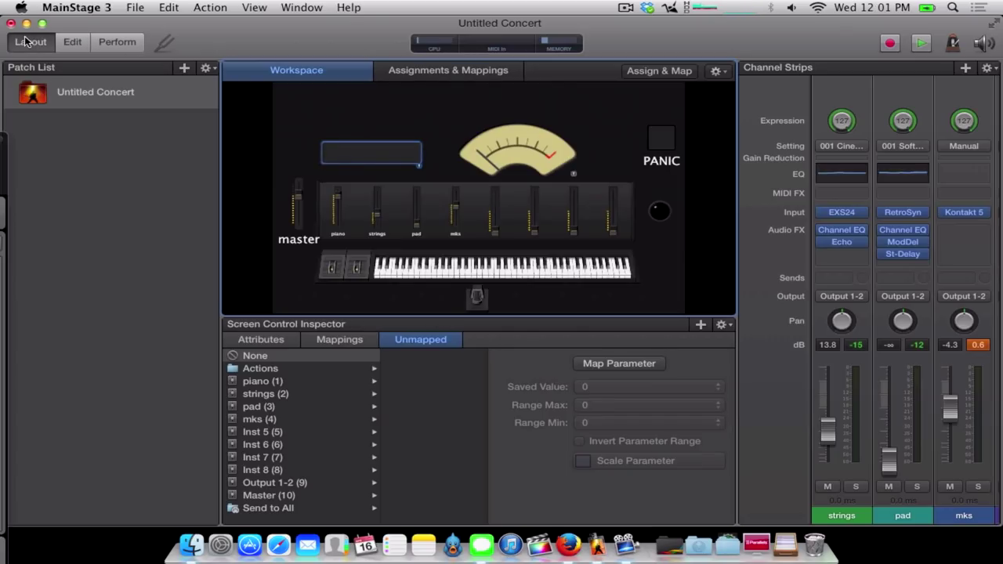
drag(488, 166, 484, 161)
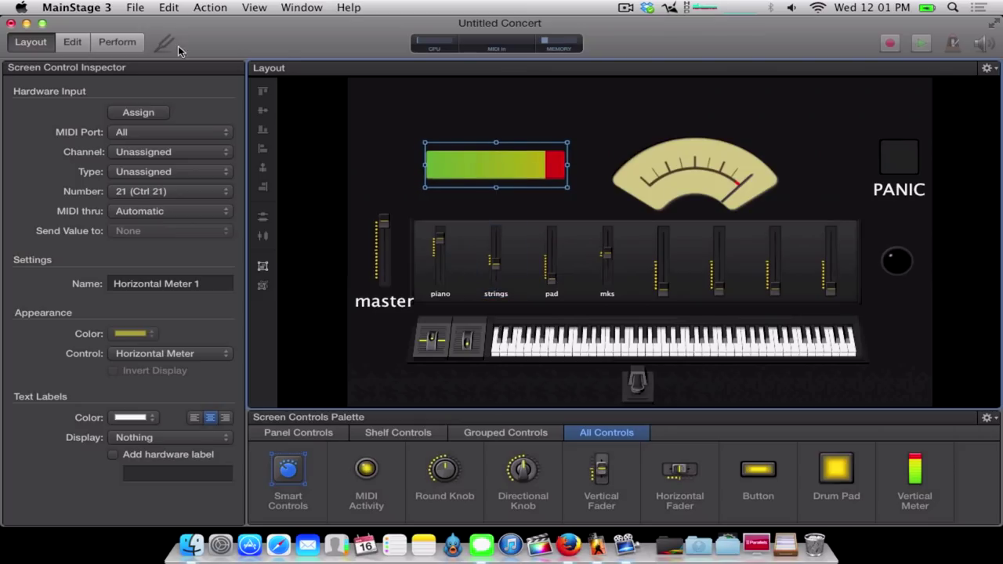
click(76, 43)
click(28, 45)
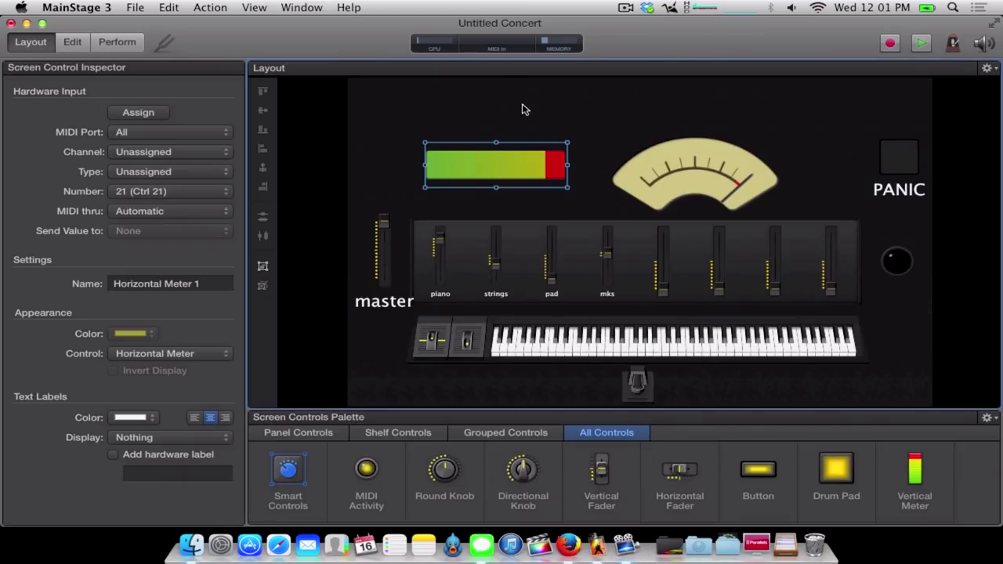
click(683, 152)
- Map the horizontal meter to the Output 1-2 (9) channel's Level
key(super+2)
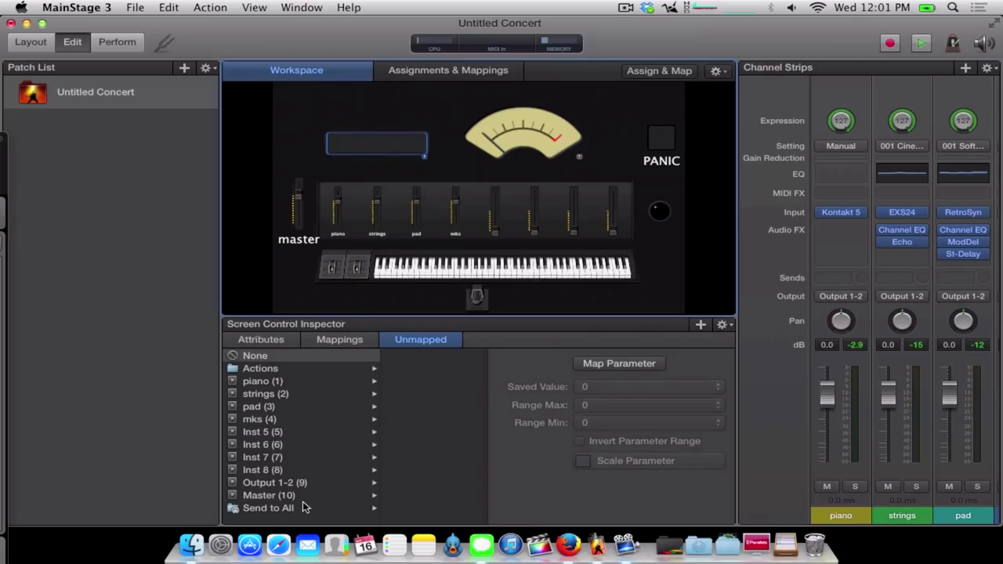
click(276, 498)
click(314, 483)
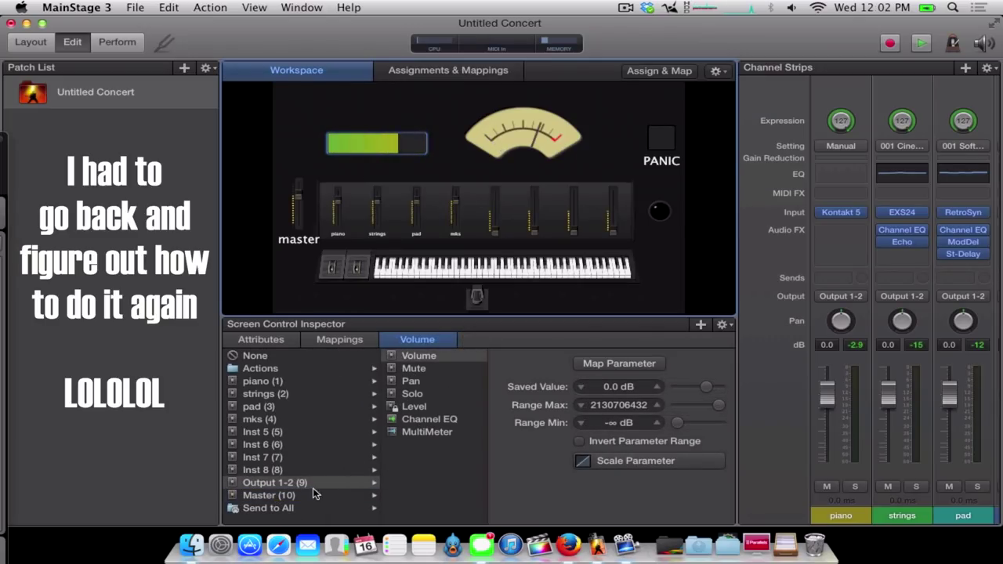
click(423, 405)
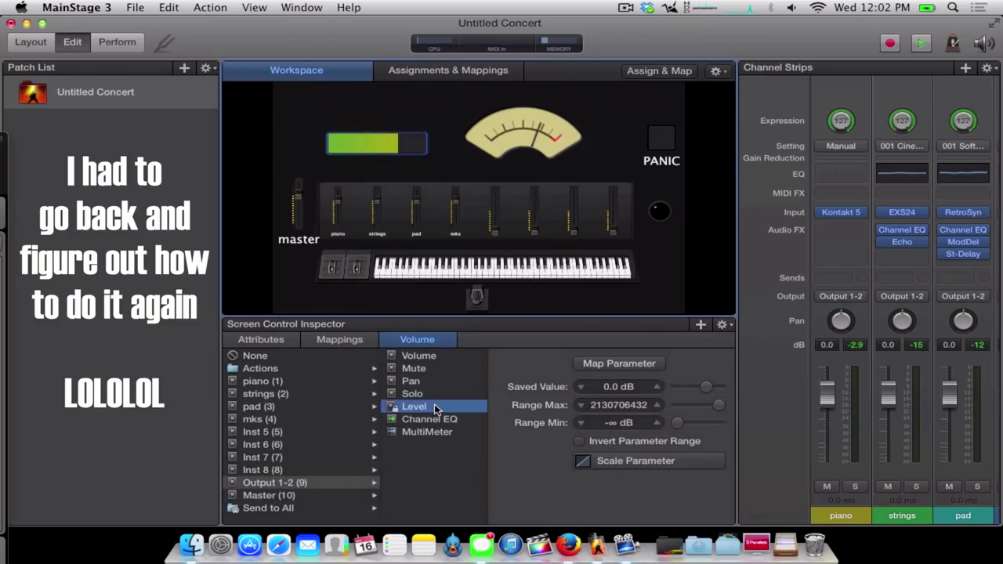
click(507, 127)
scroll(307, 425, left, 3)
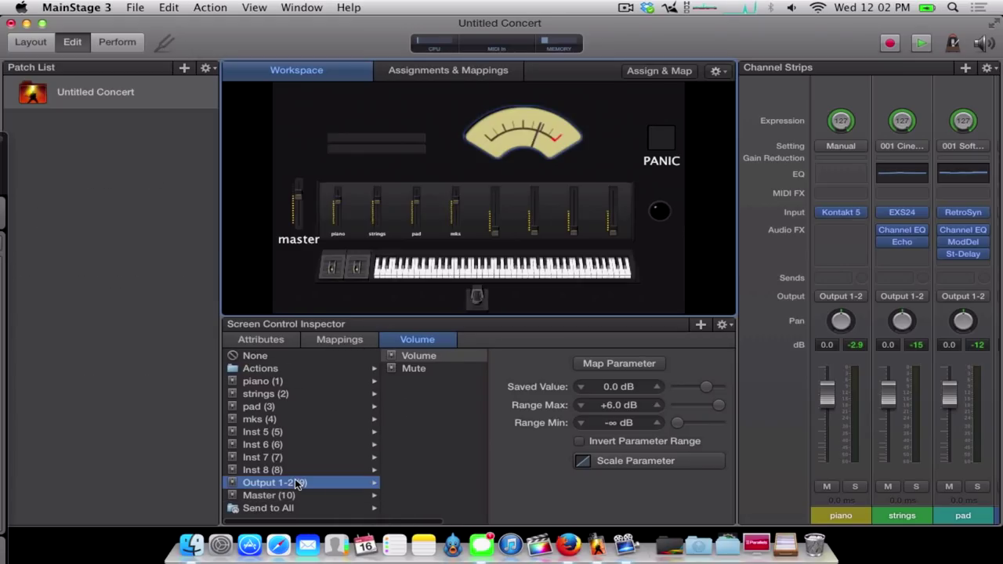
click(356, 482)
click(430, 409)
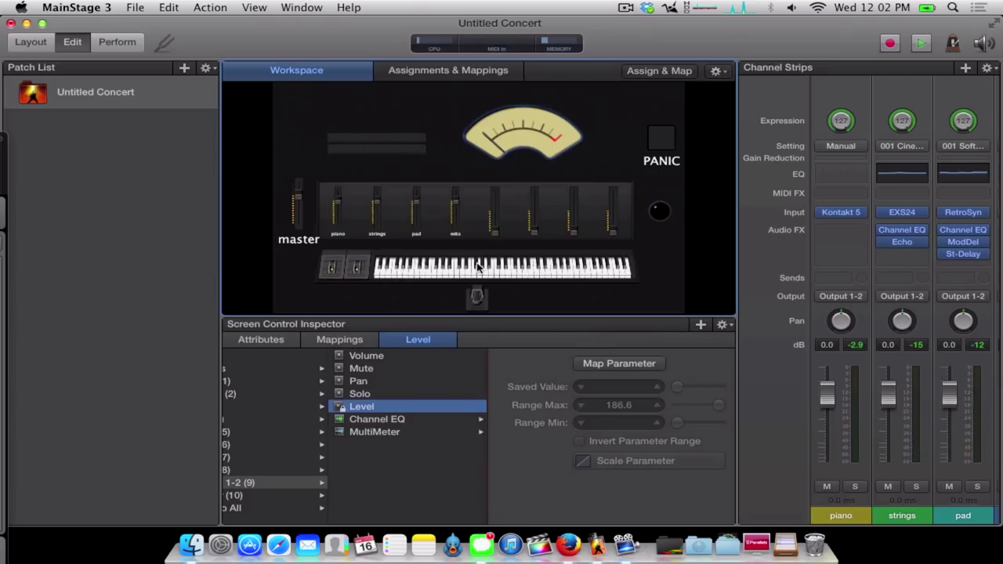
- Test the faders, meters and PANIC pad in Perform mode, then return to Edit mode
click(127, 46)
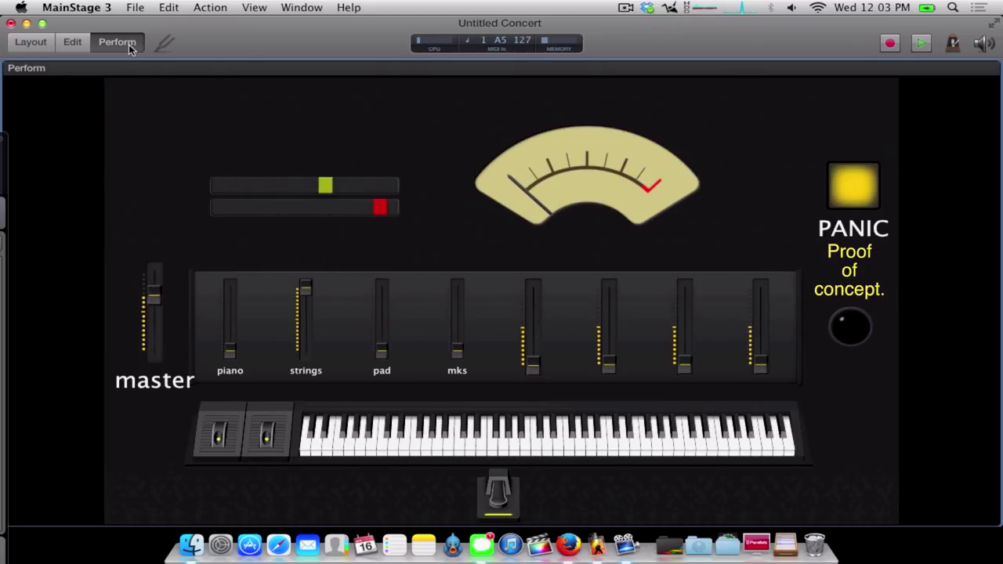
click(72, 42)
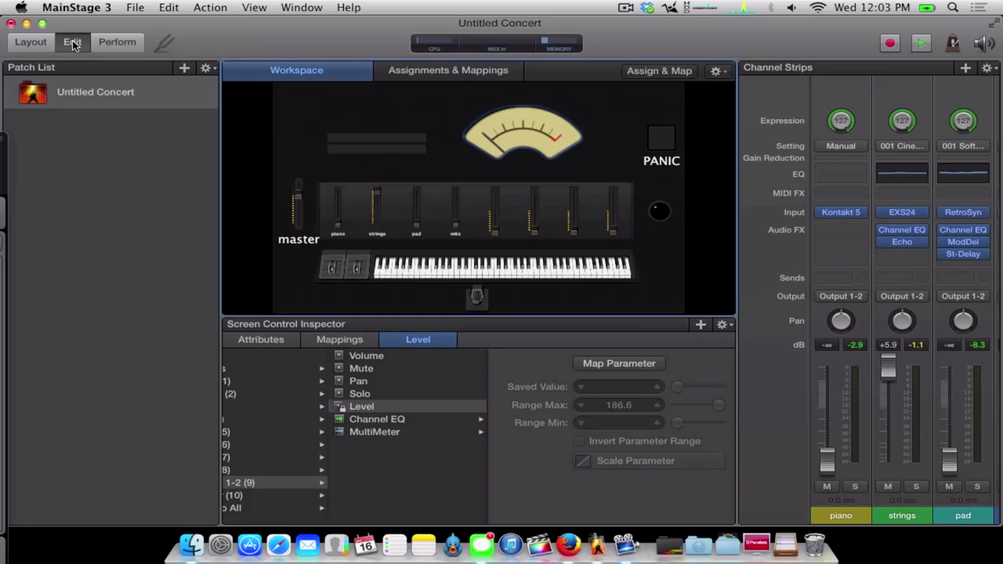
- Clear the channel fader selection and select the on-screen pitch bend wheel in Layout view
click(2, 157)
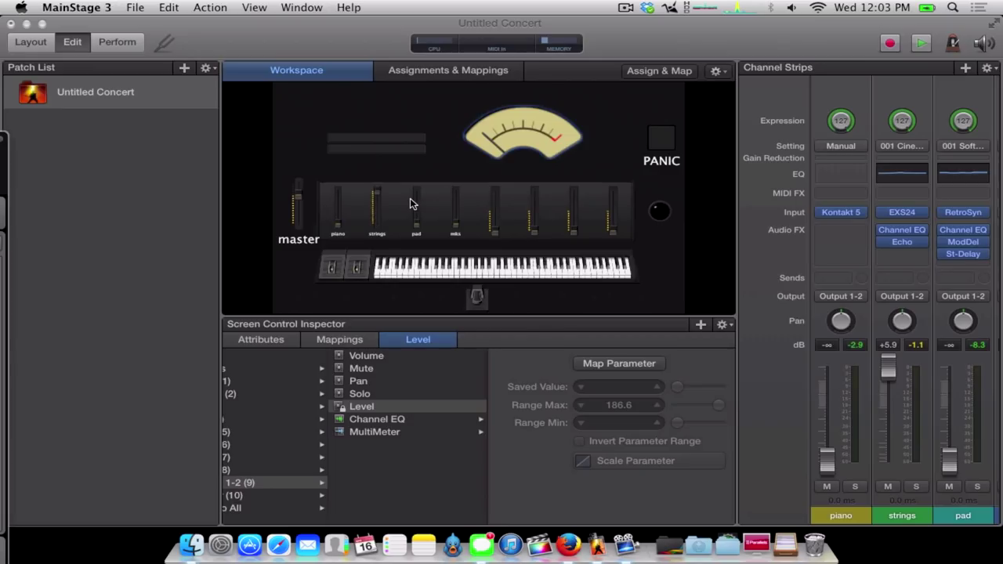
click(408, 201)
click(406, 202)
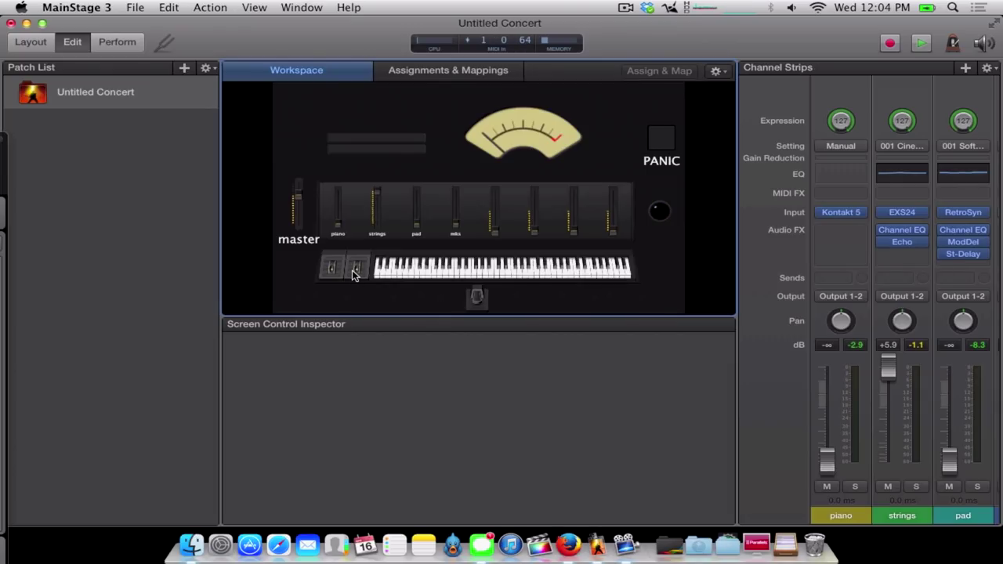
click(40, 44)
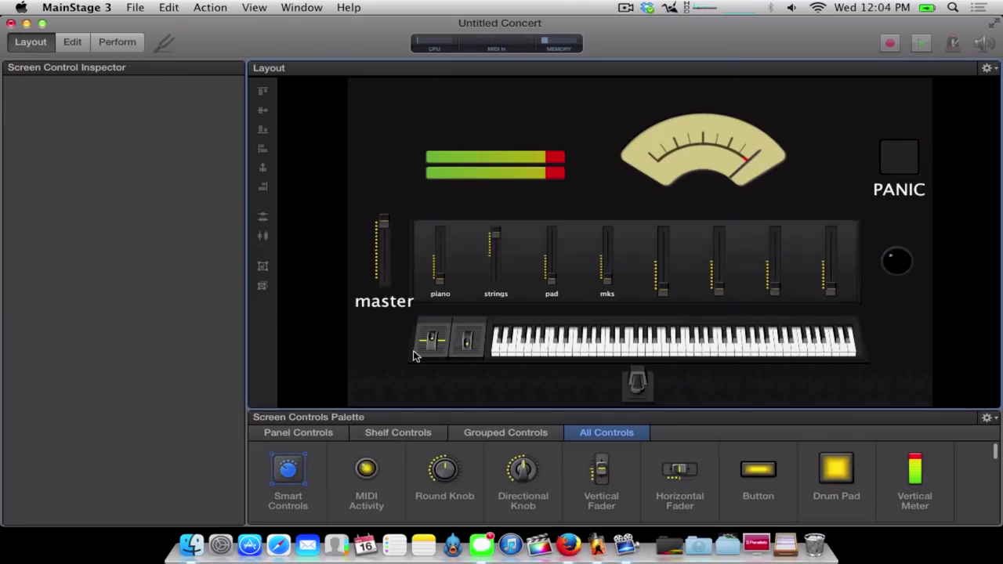
click(437, 344)
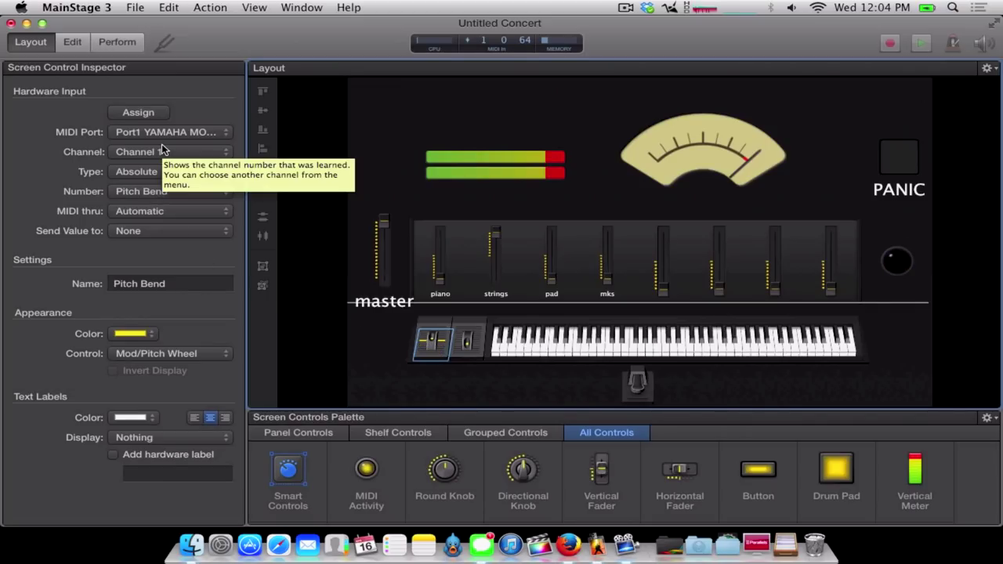
- Map the wheel to Send to All > Keyboard 1 Destinations > Pitch Bend, ranging 0–127
click(73, 42)
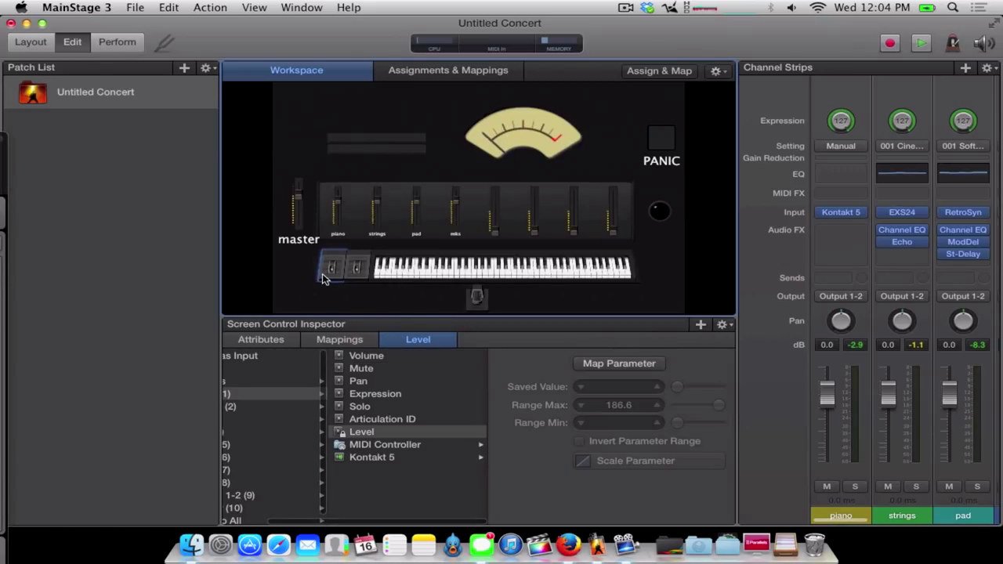
scroll(416, 420, left, 3)
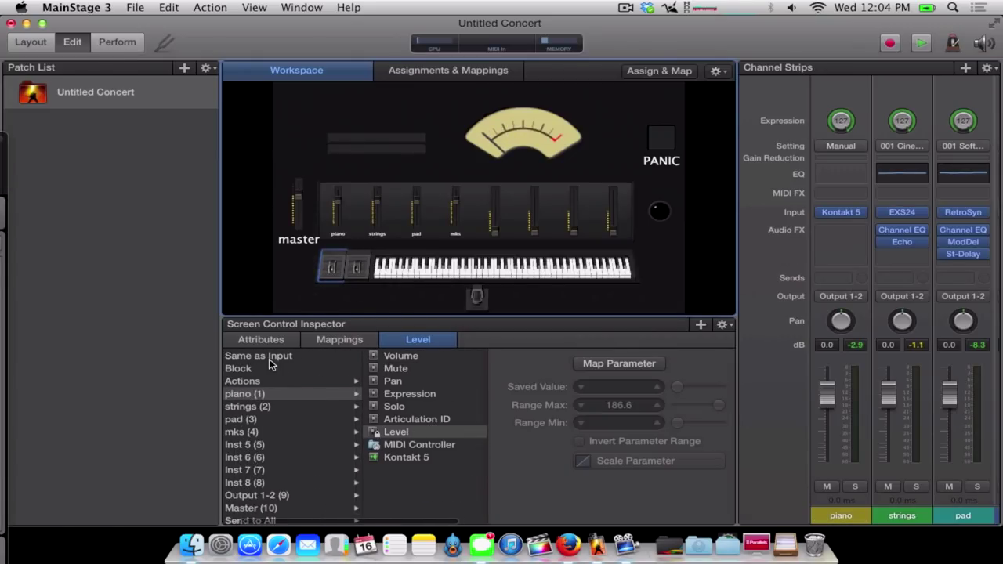
click(312, 521)
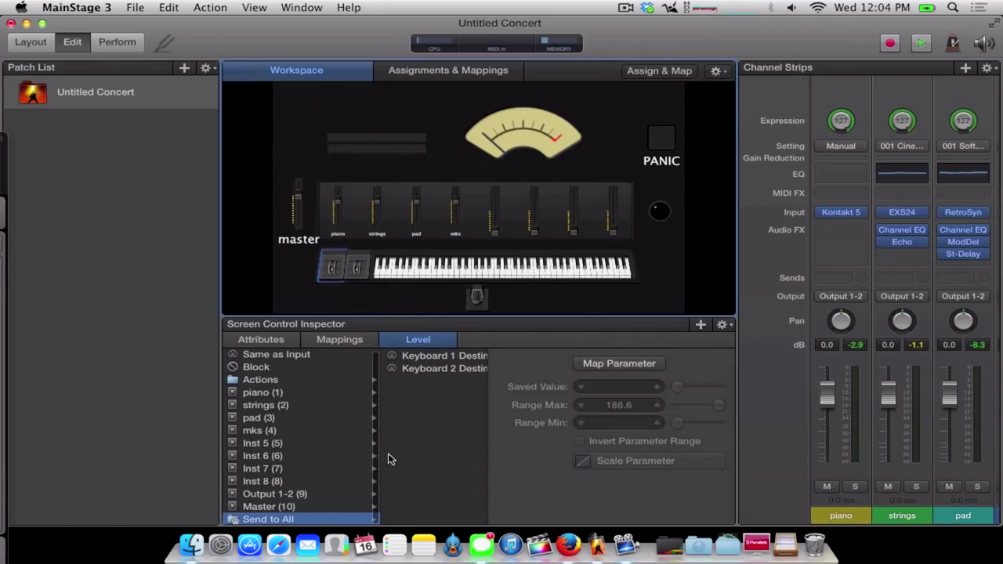
click(445, 355)
click(427, 381)
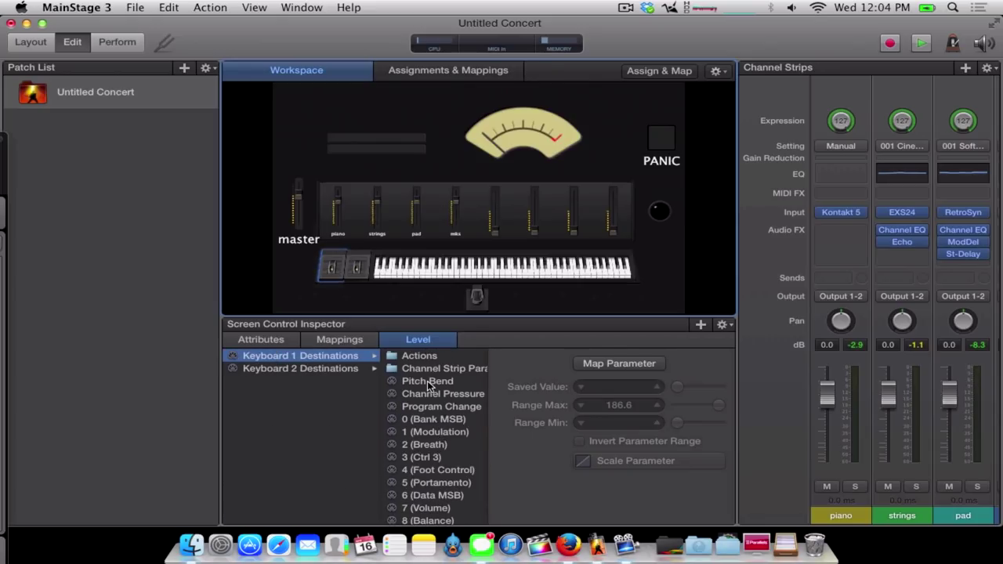
click(594, 364)
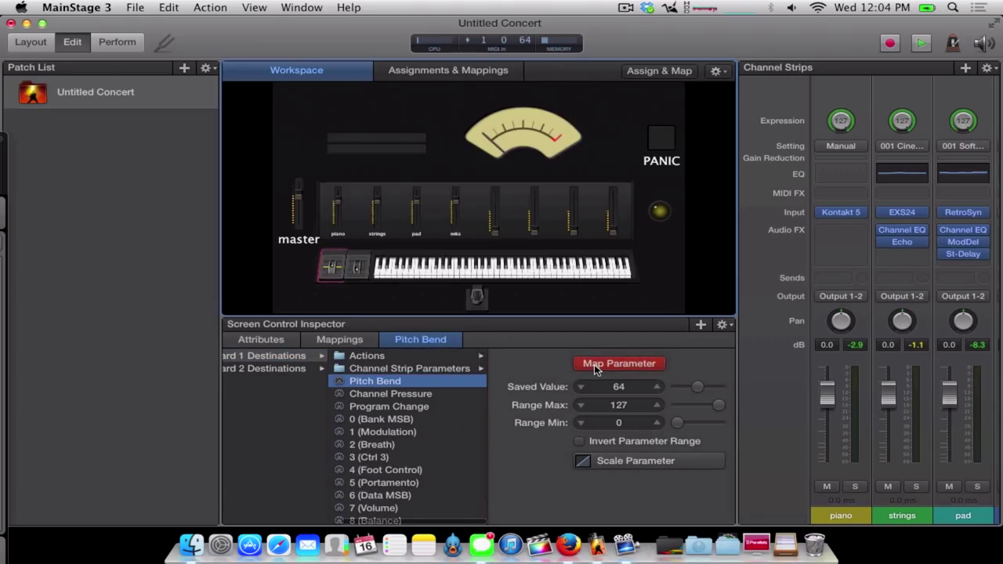
click(594, 364)
scroll(353, 392, left, 5)
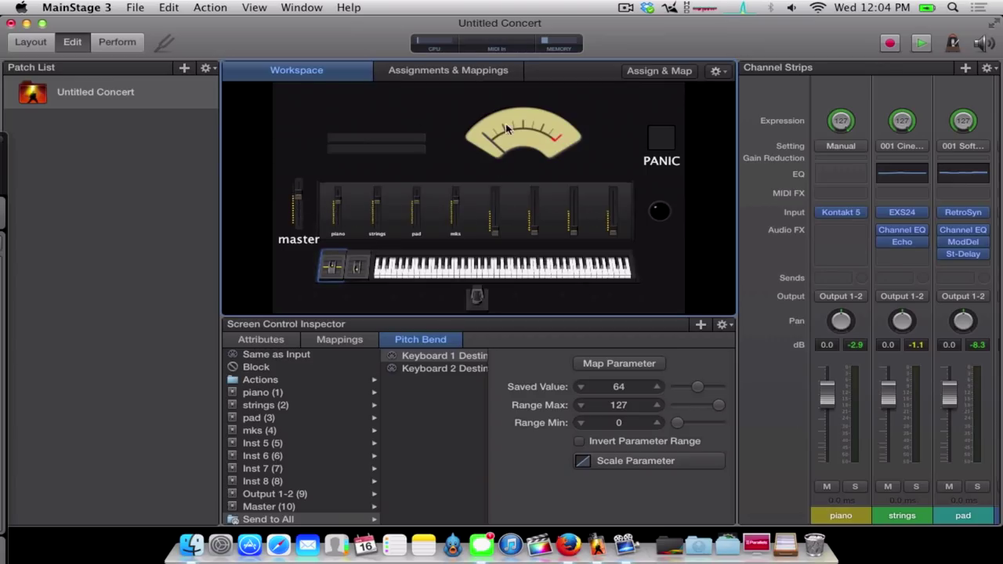
- Check the PANIC pad, then turn on Custom Color for the indicator light and choose red
click(662, 151)
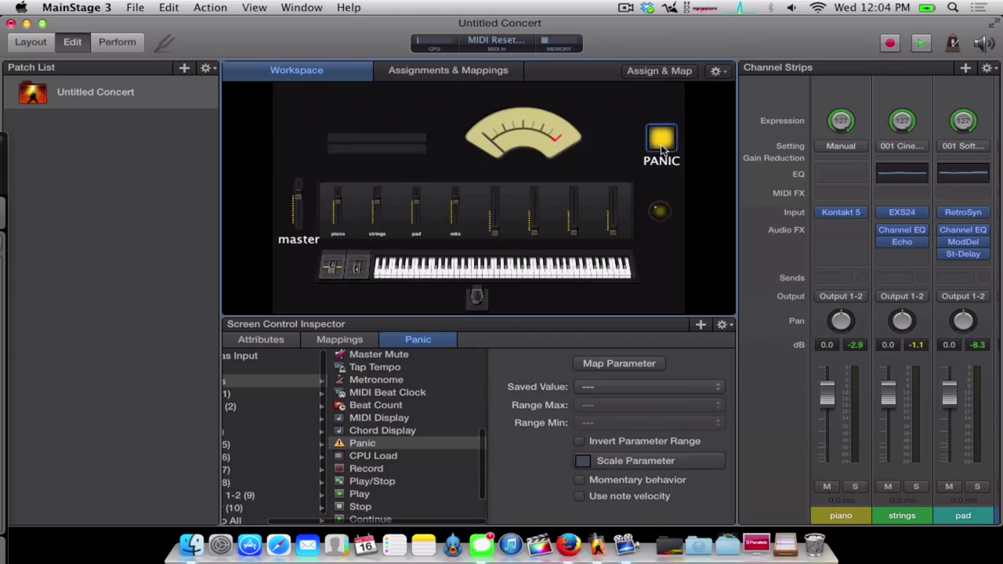
click(662, 219)
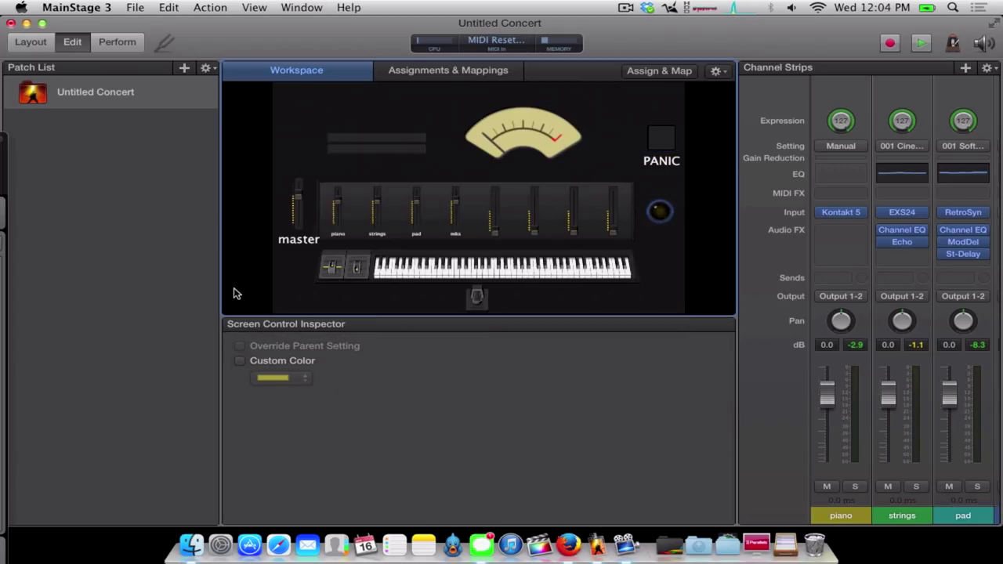
click(275, 365)
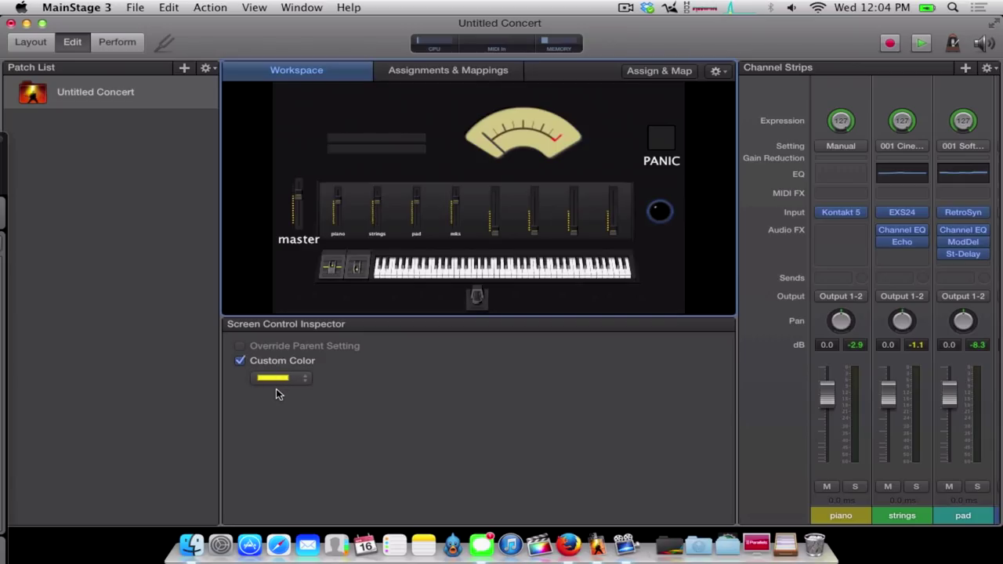
click(279, 378)
click(274, 406)
scroll(930, 337, right, 10)
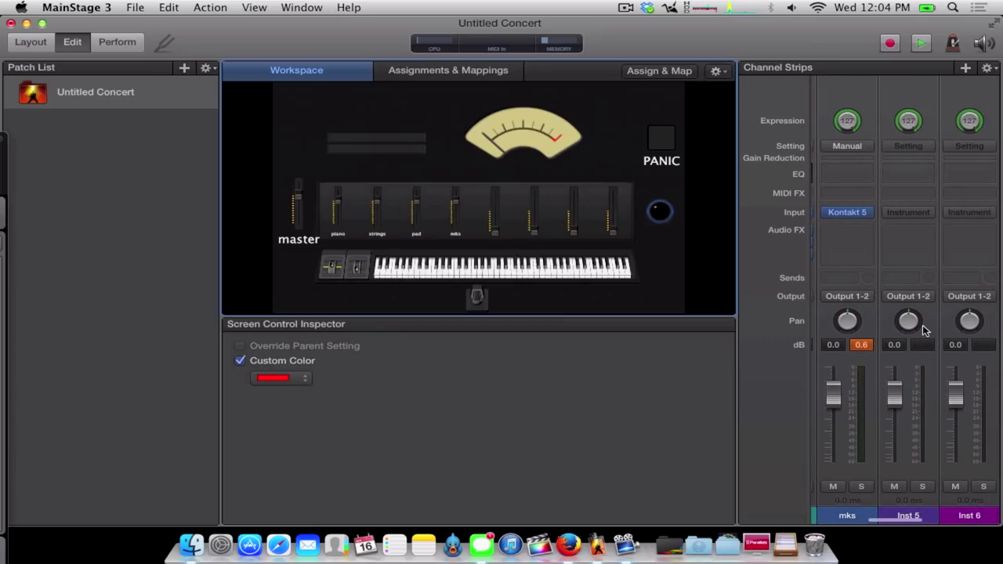
scroll(924, 330, left, 10)
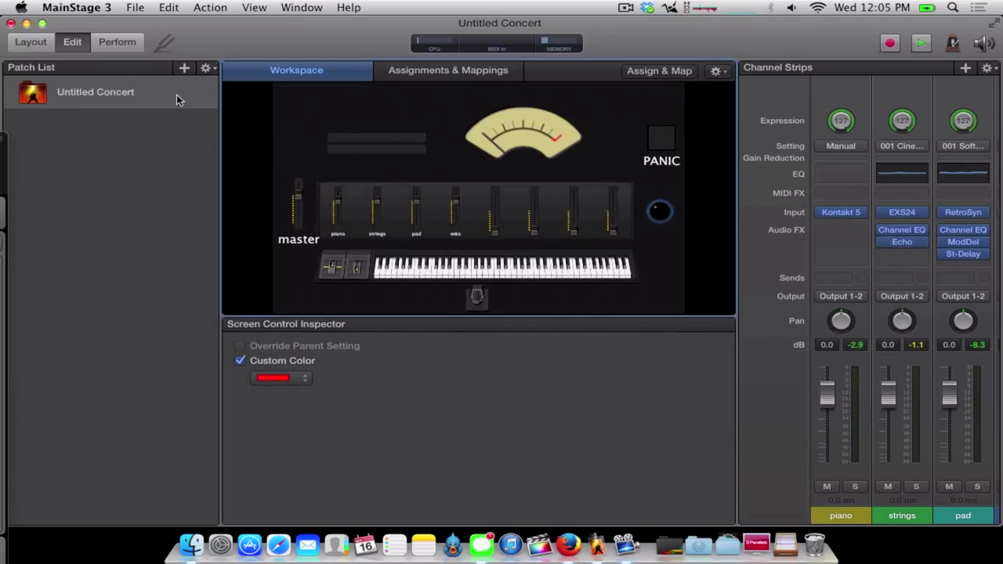
- Review the Assignments & Mappings list, then go back to the Workspace view
click(418, 73)
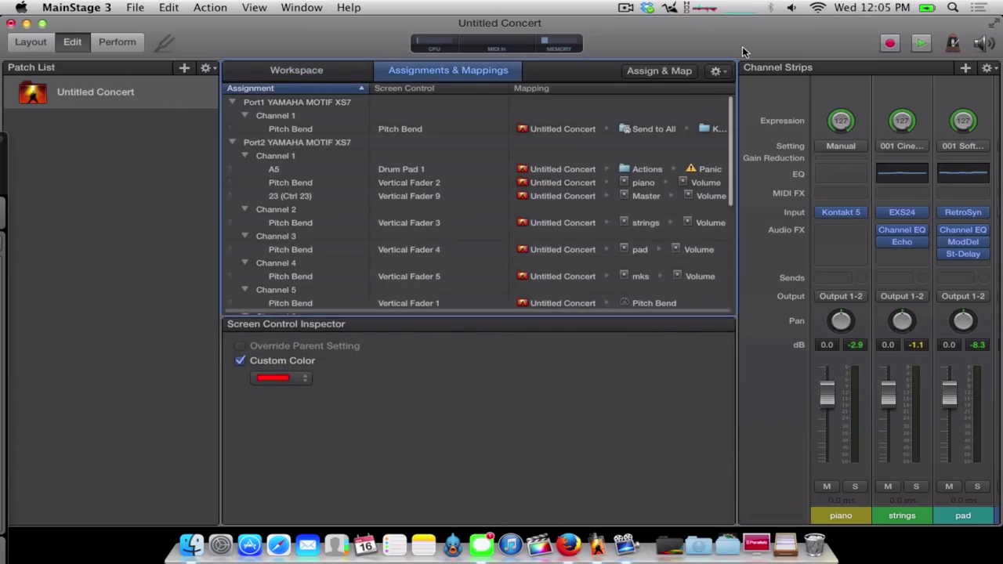
click(274, 72)
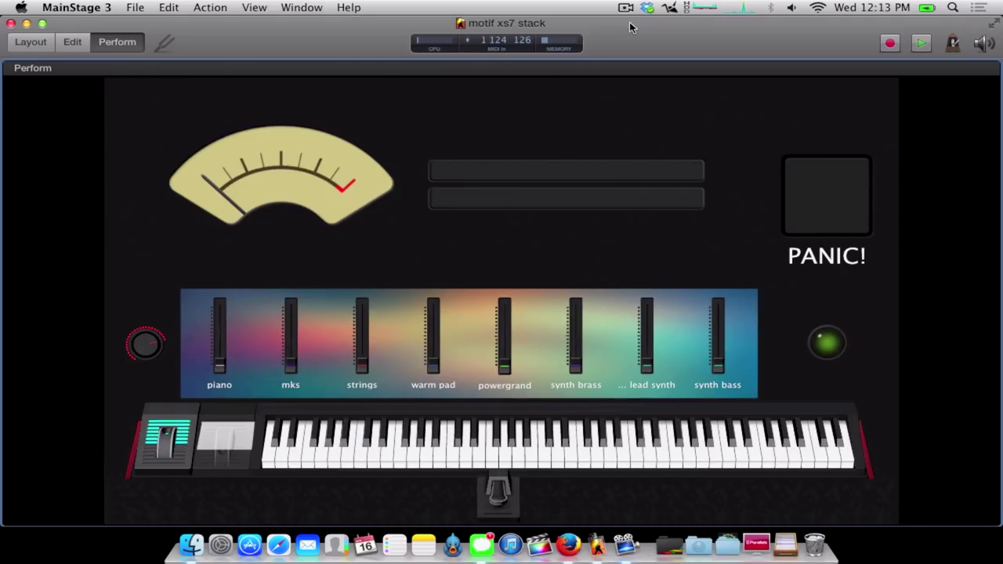
- Drop the mod wheel to zero and send a MIDI Reset from the PANIC! pad
click(825, 345)
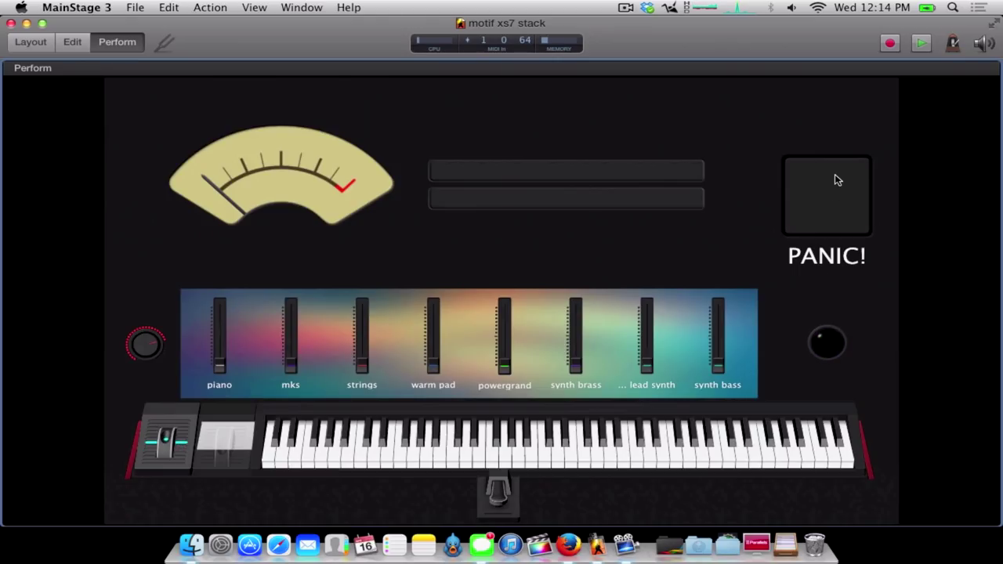
click(834, 174)
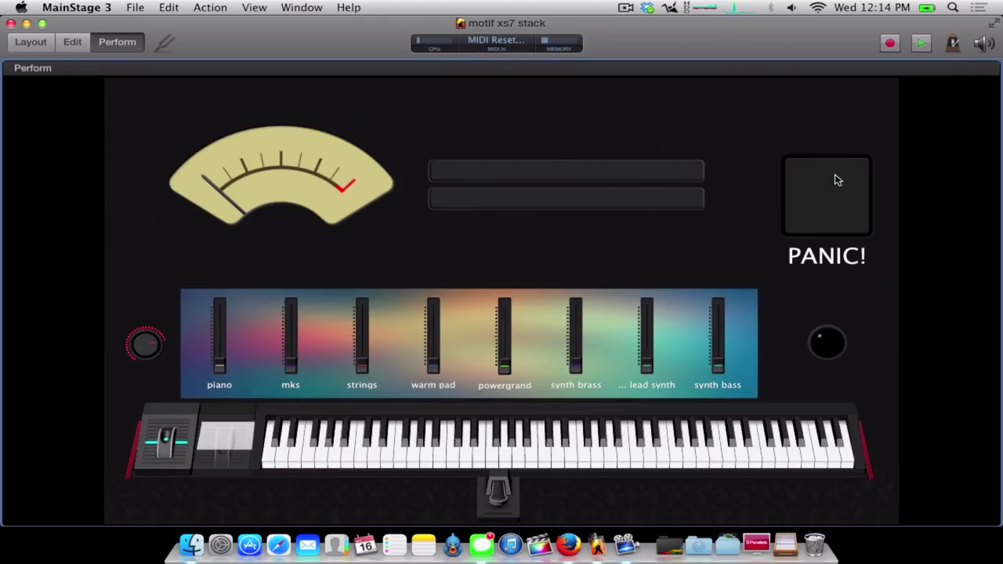